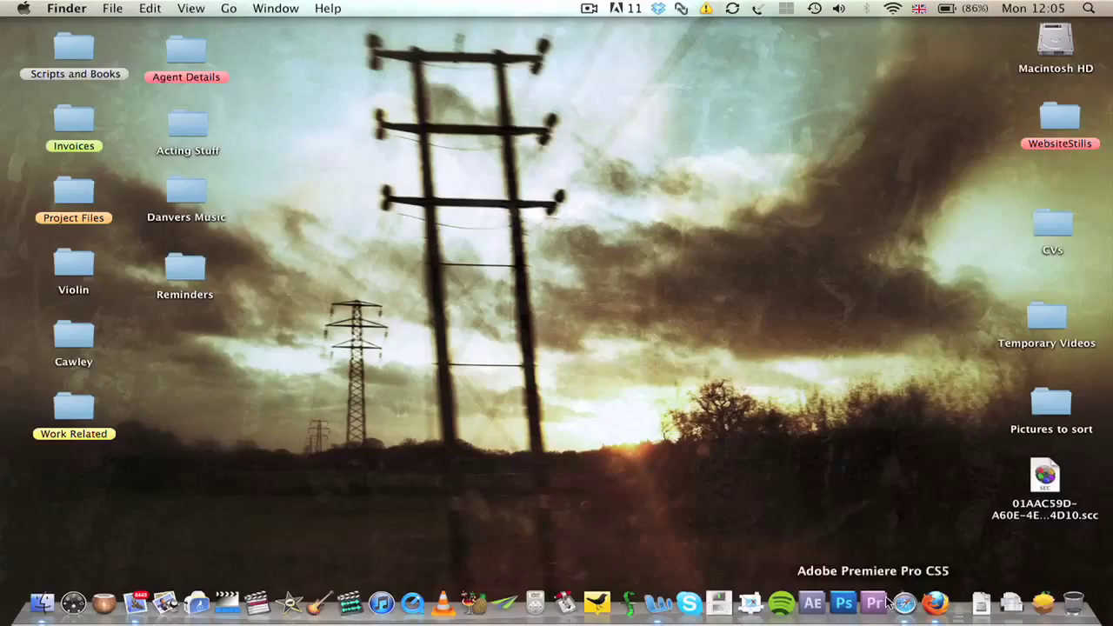
Bring the Firefox window showing the BBC homepage to the front.
left_click(936, 602)
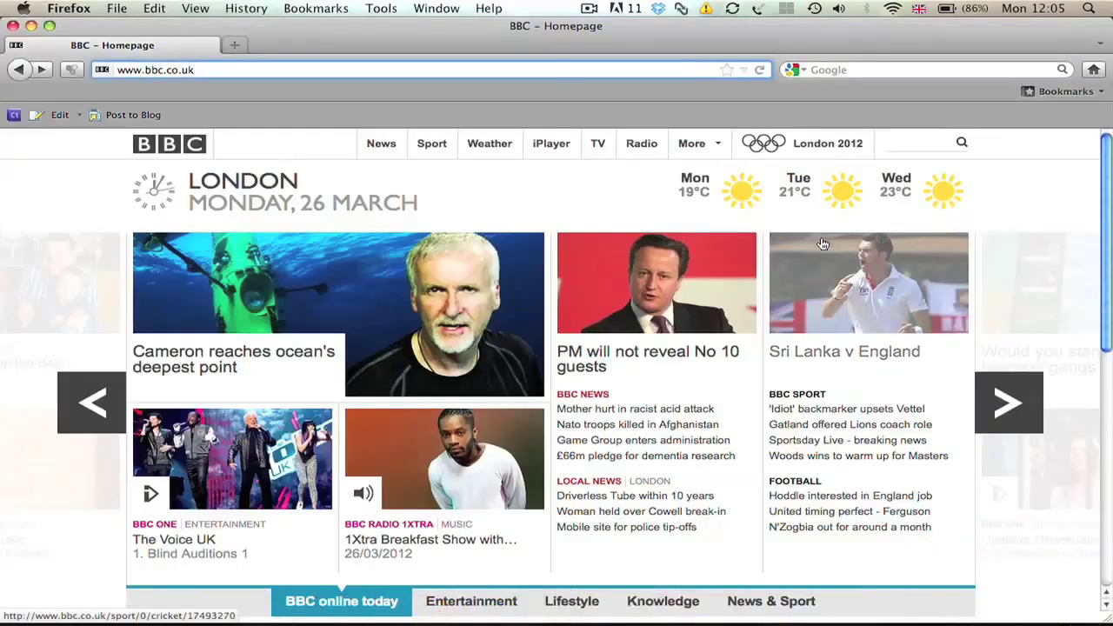
left_click(570, 70)
type("www.p")
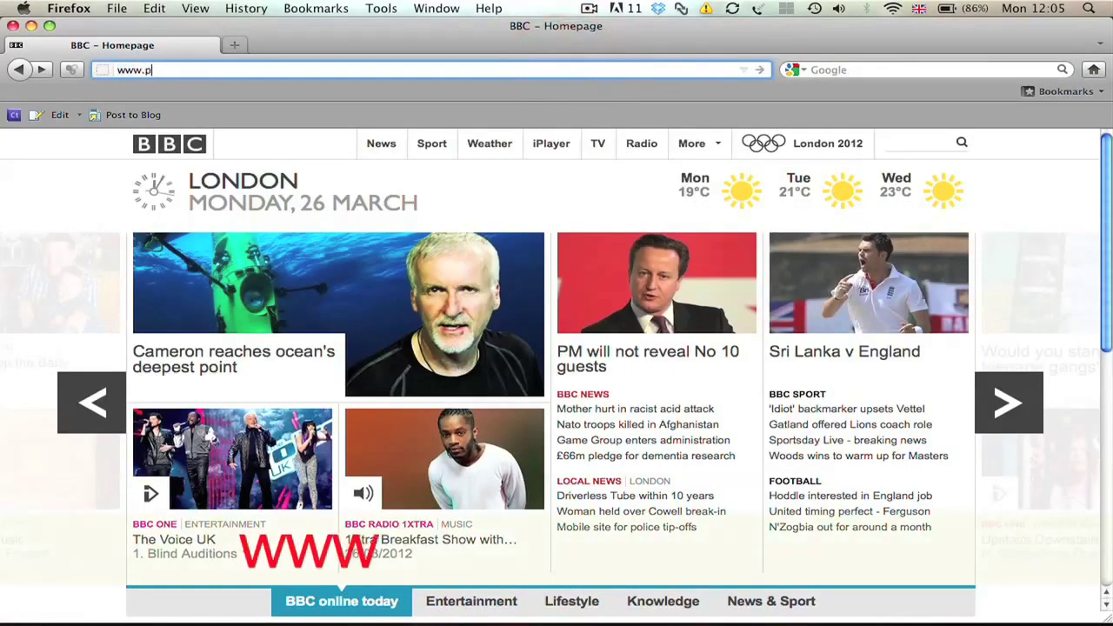
type("interest.com")
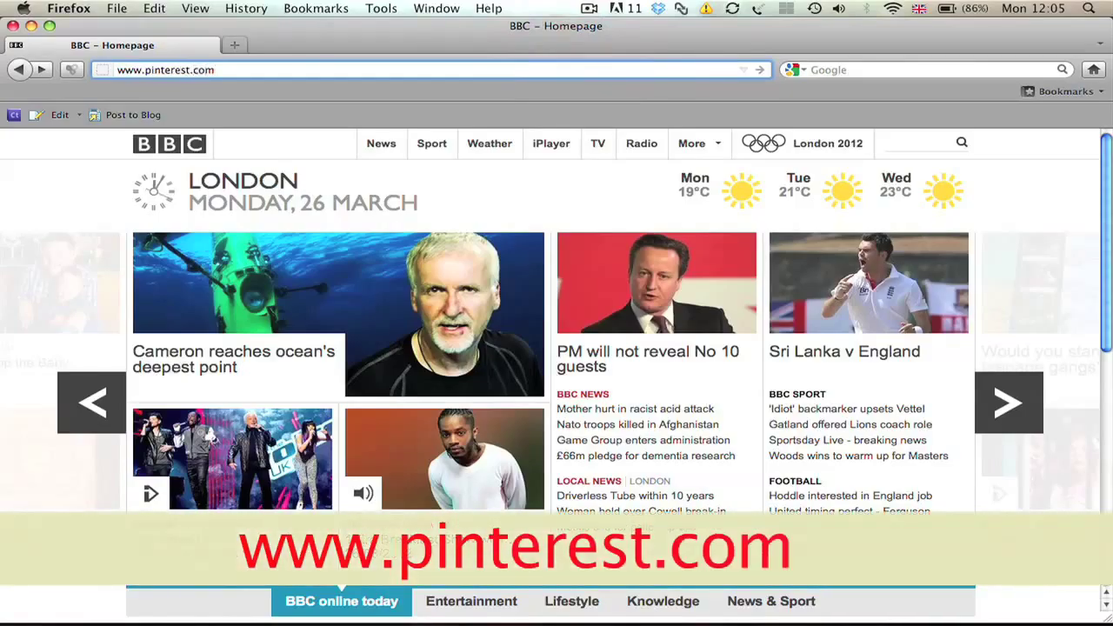
key("Return")
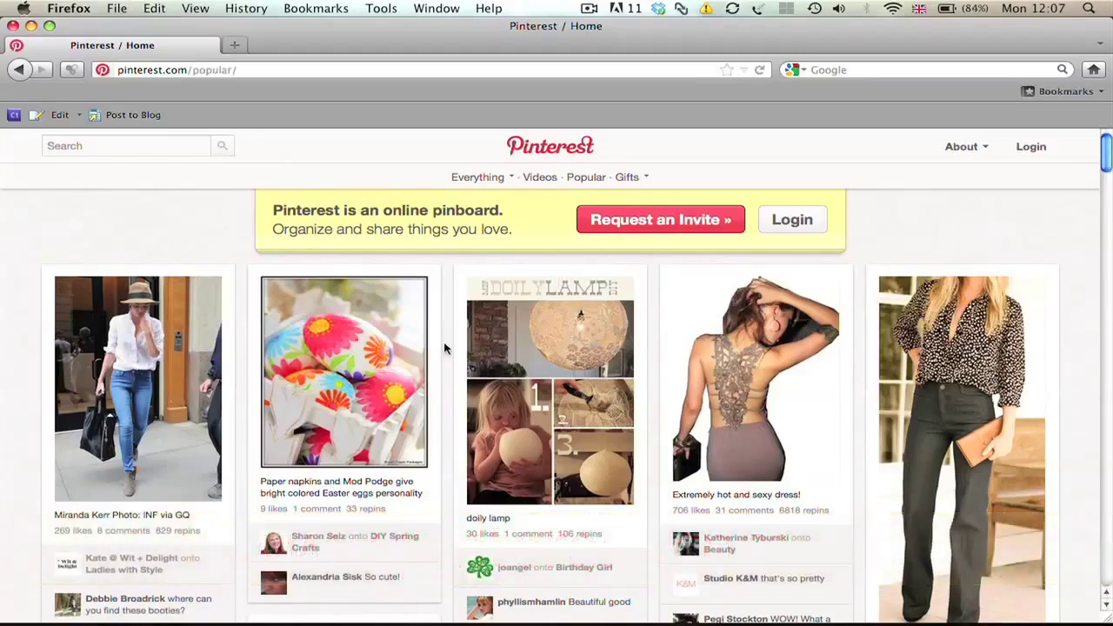
Scroll the home feed and open the zucchini, red potatoes and broiled Parmesan crust pin.
scroll(444, 348, "down", 5)
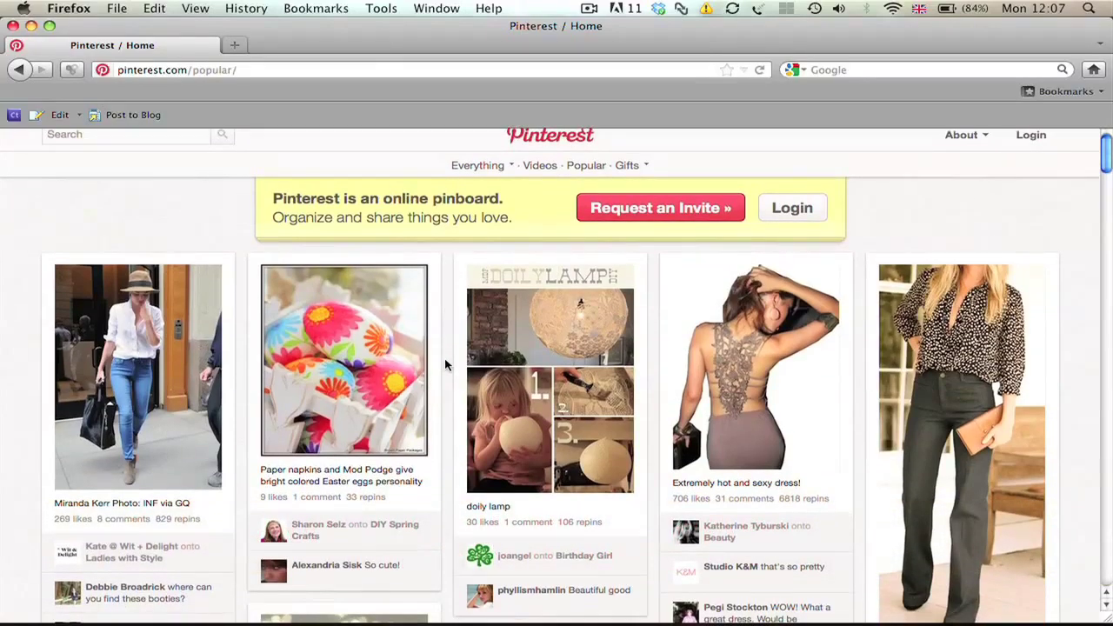
scroll(445, 365, "down", 4)
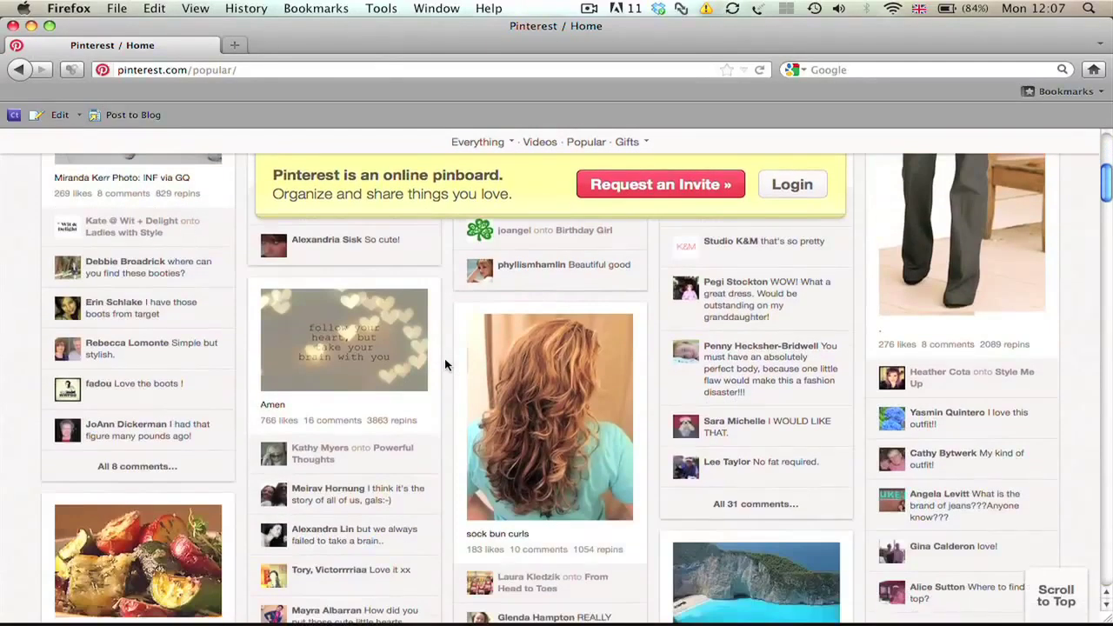
scroll(444, 364, "down", 4)
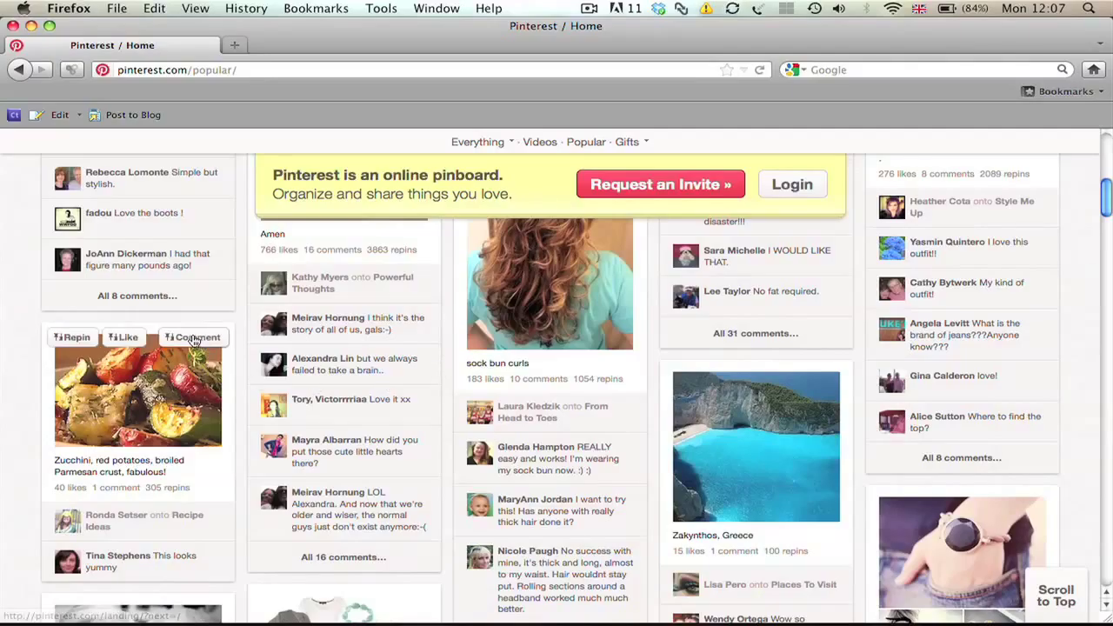
left_click(169, 382)
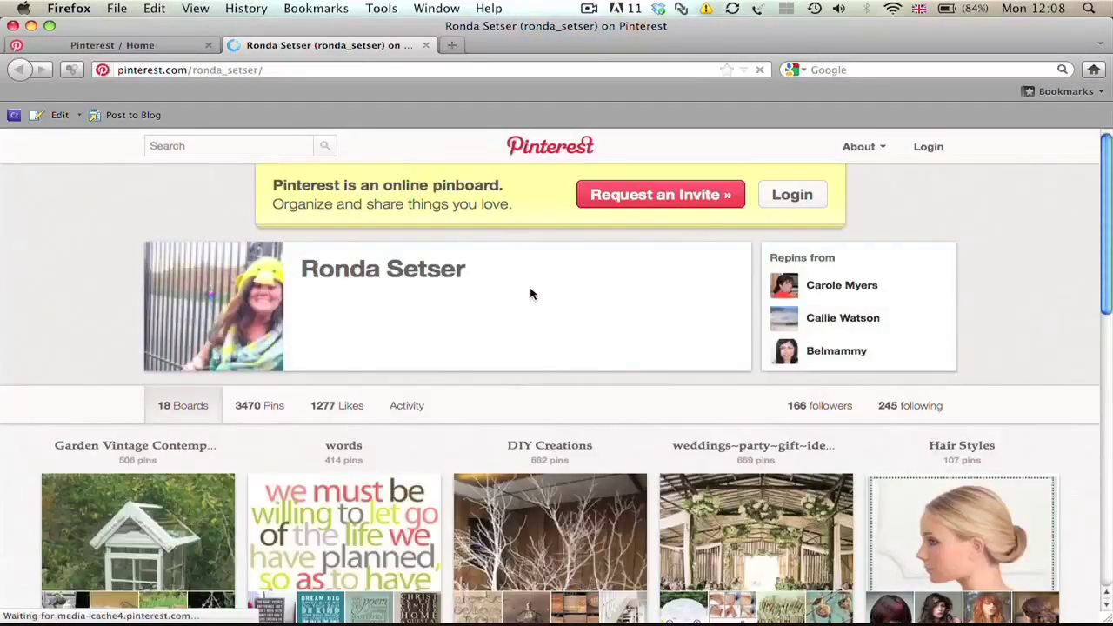
Scroll the pinner's boards and open the Recipe Ideas board.
scroll(530, 294, "down", 3)
scroll(531, 294, "down", 5)
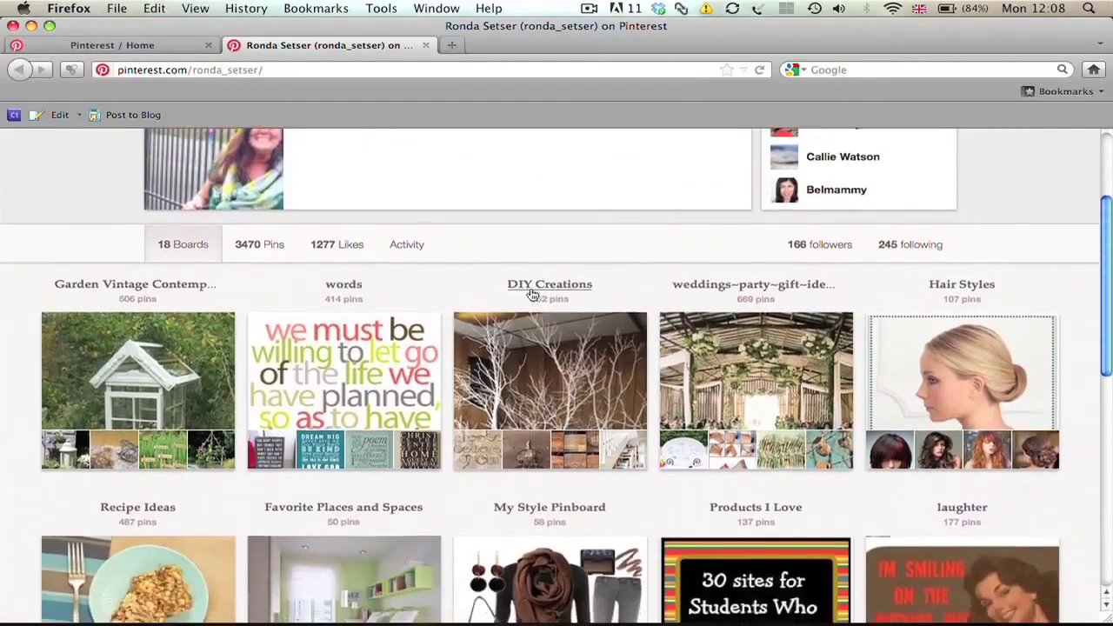
scroll(532, 296, "down", 5)
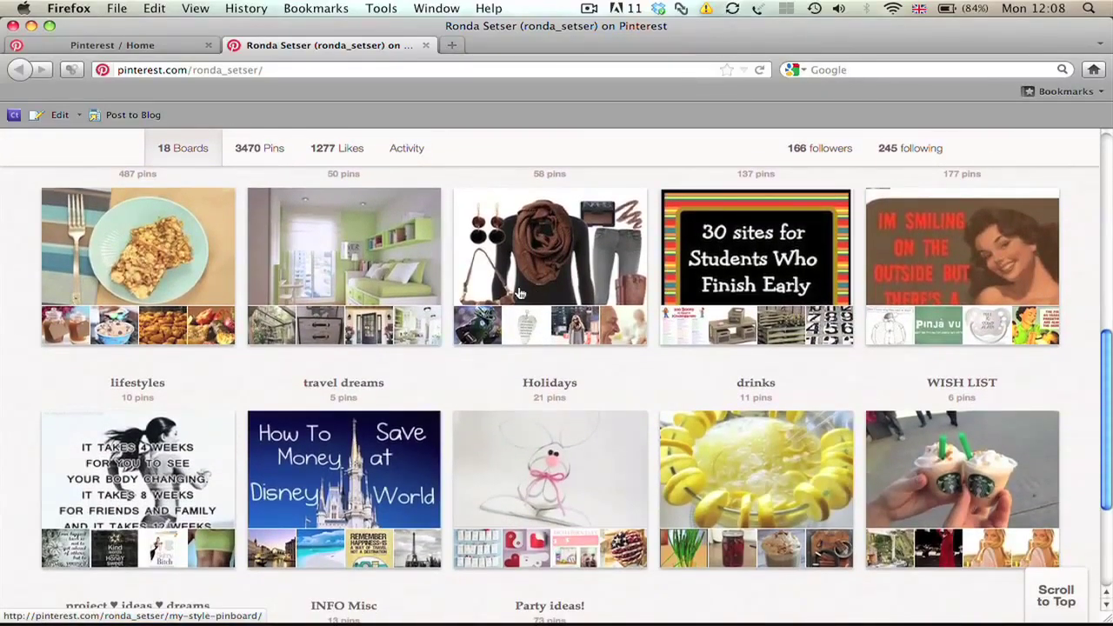
left_click(197, 237)
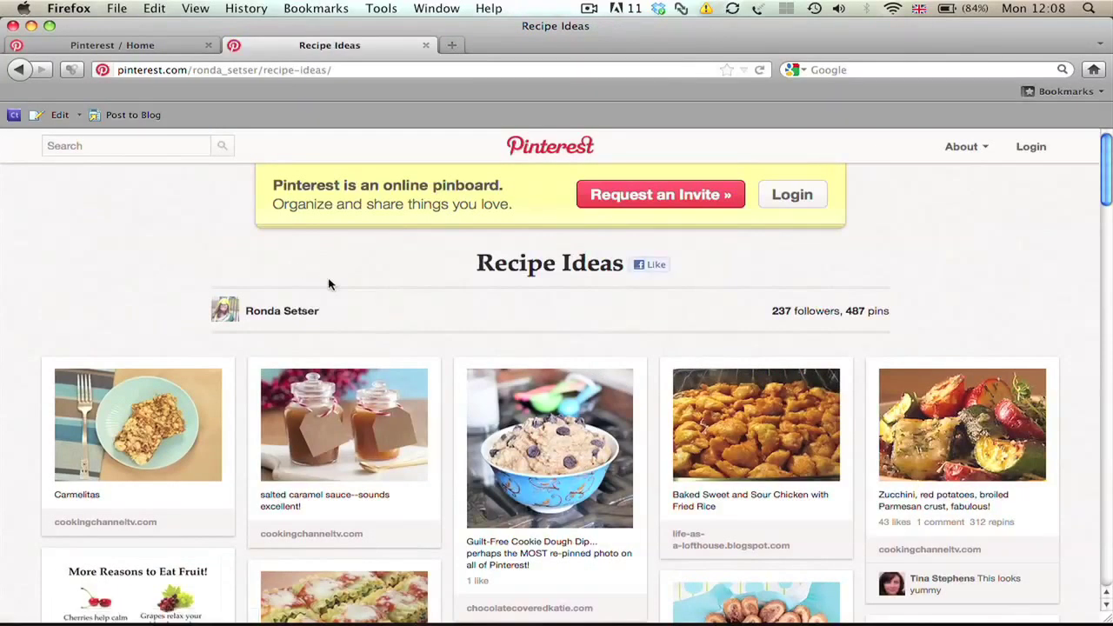
Scroll through the Recipe Ideas board's recipe pins.
scroll(329, 284, "down", 5)
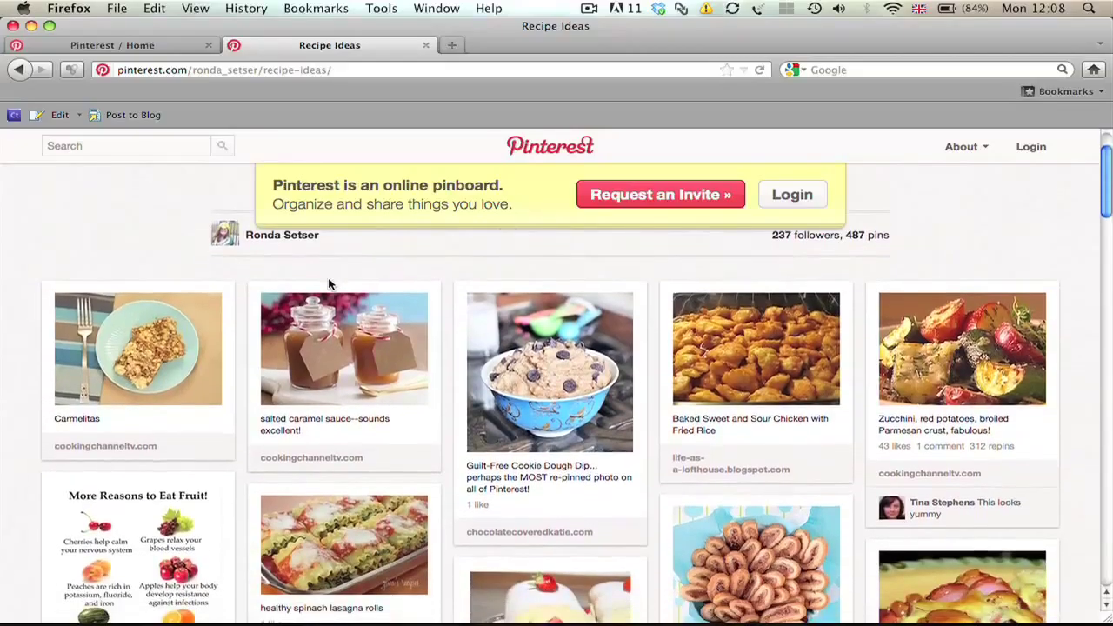
scroll(331, 285, "down", 5)
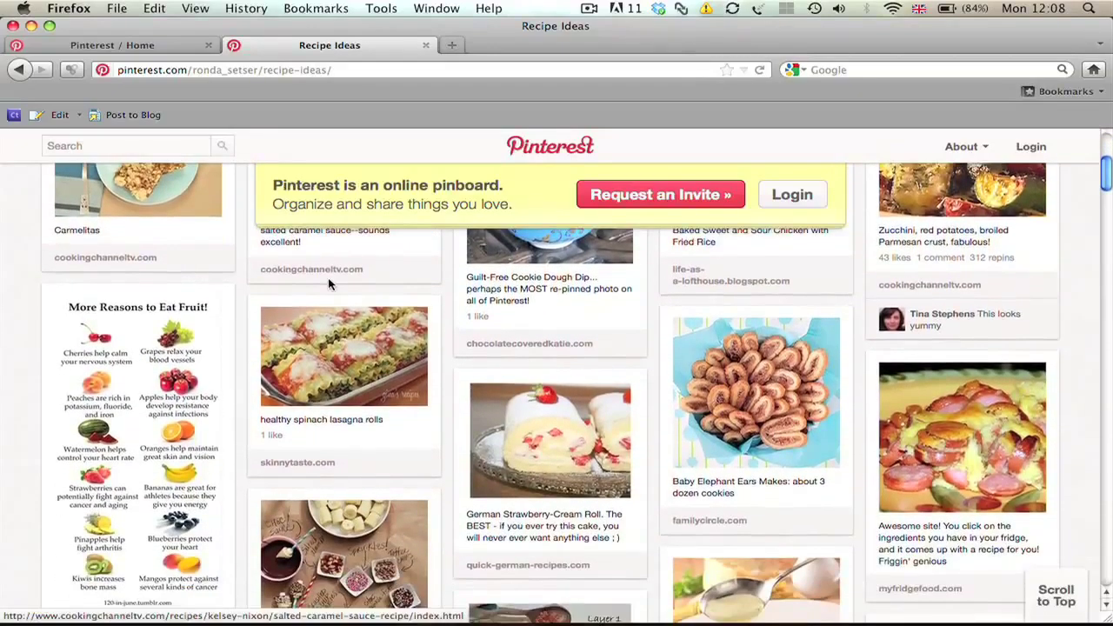
scroll(329, 284, "down", 5)
scroll(329, 284, "down", 3)
scroll(331, 285, "down", 6)
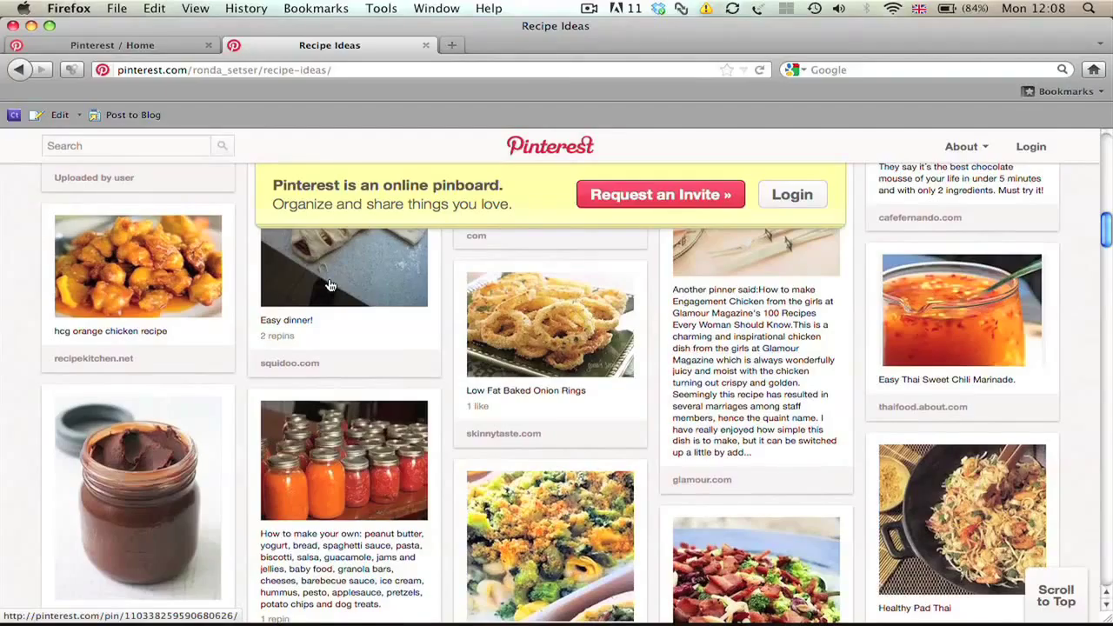
scroll(329, 283, "down", 2)
scroll(328, 284, "up", 20)
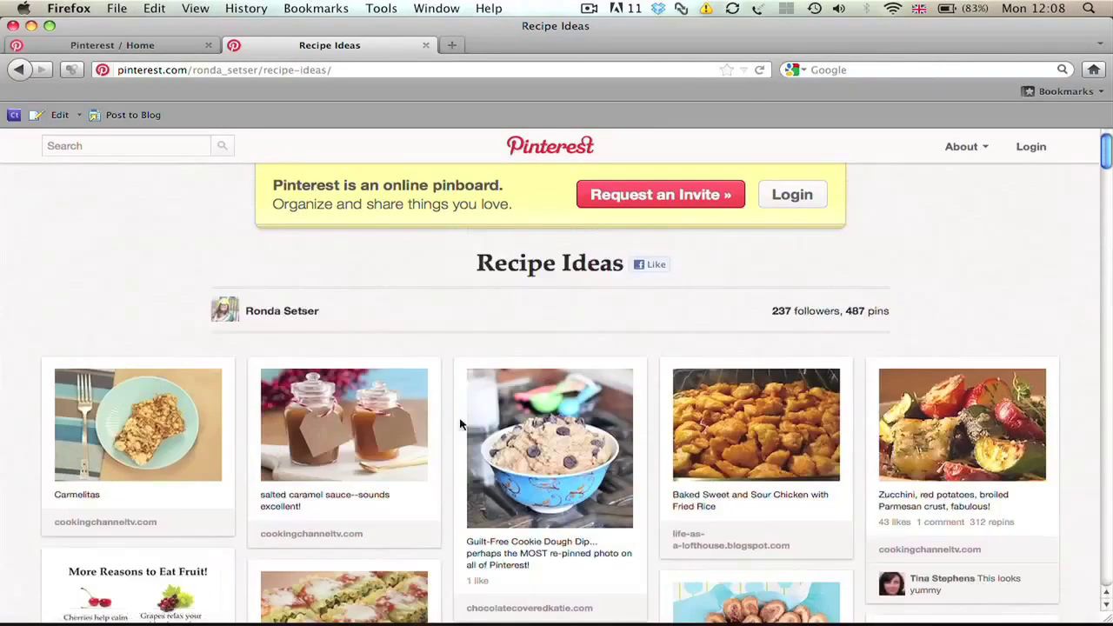
Open the cookie dough dip pin and scroll the Chocolate-Covered Katie post to the dip's ingredients.
left_click(549, 472)
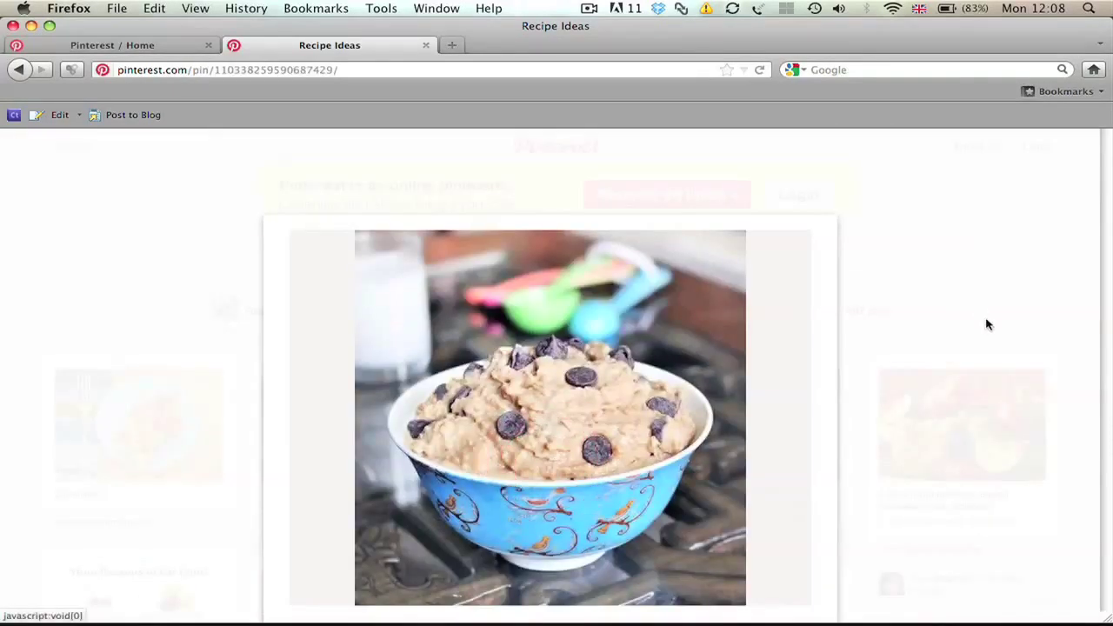
scroll(990, 314, "down", 1)
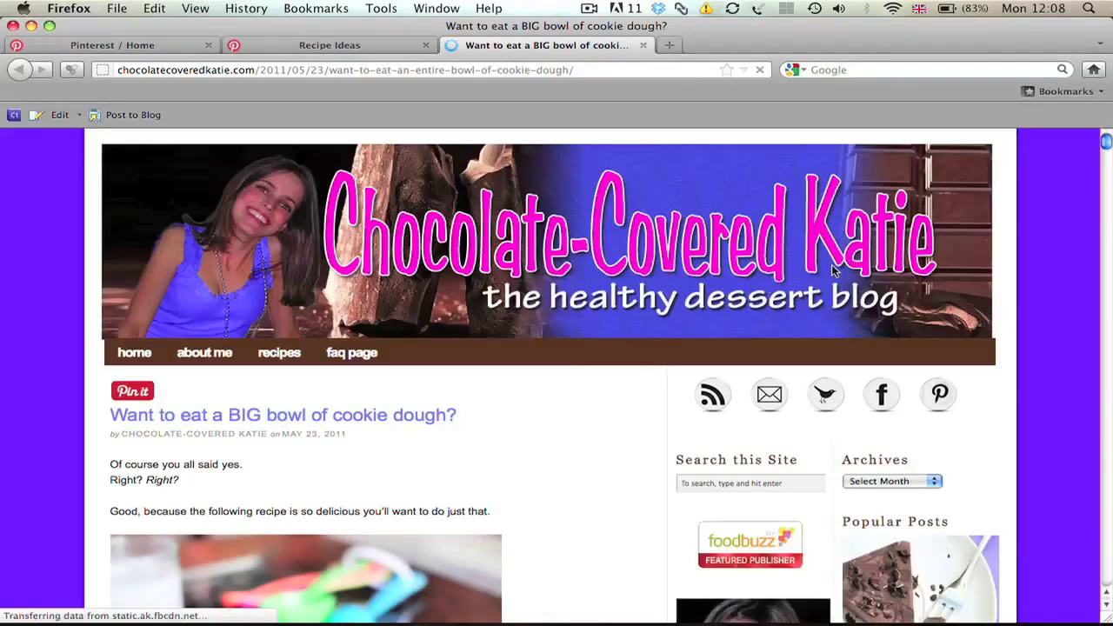
scroll(997, 294, "down", 5)
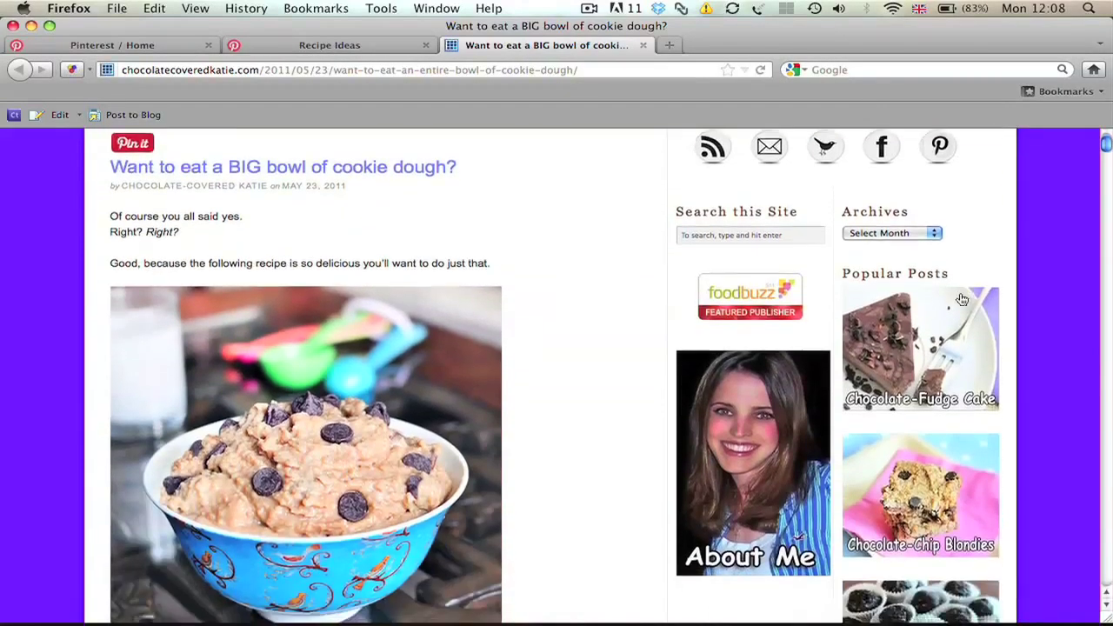
scroll(962, 299, "down", 9)
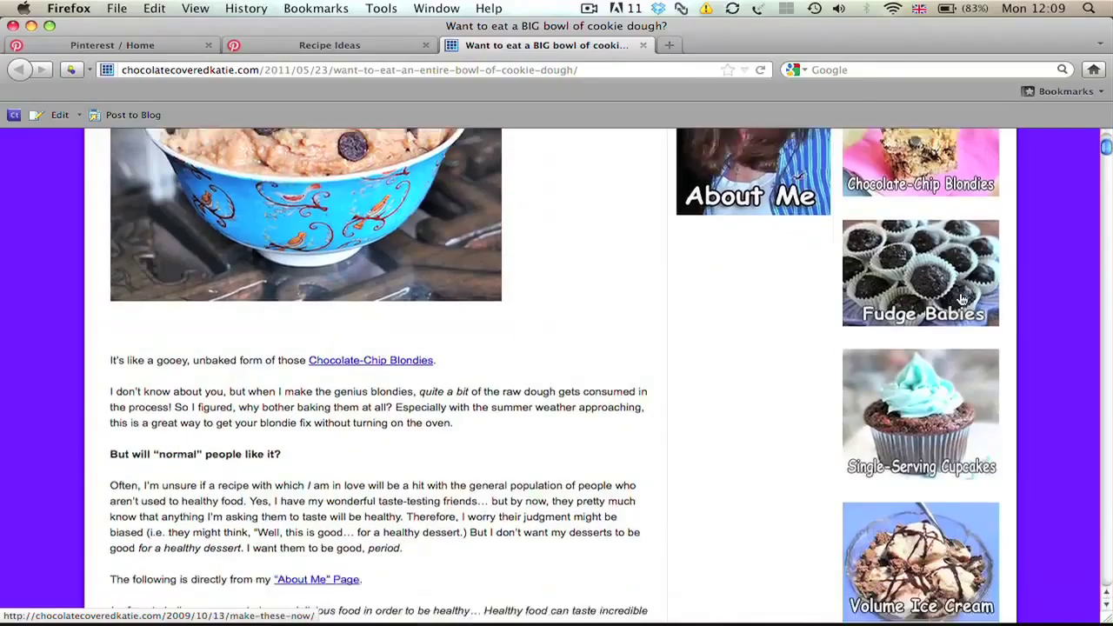
scroll(963, 300, "down", 4)
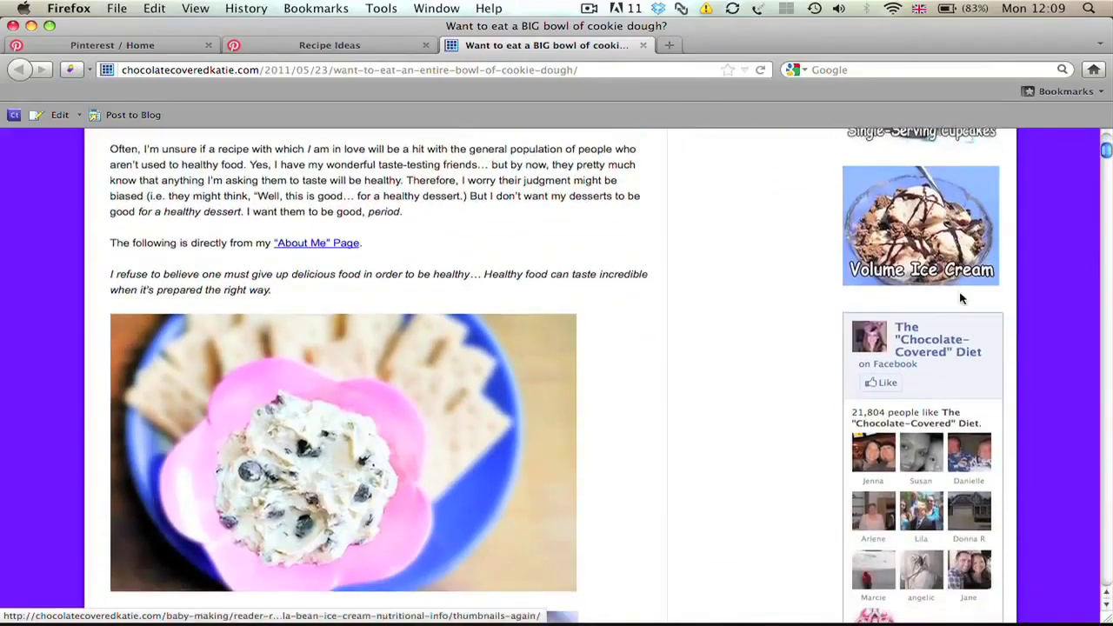
scroll(962, 299, "down", 7)
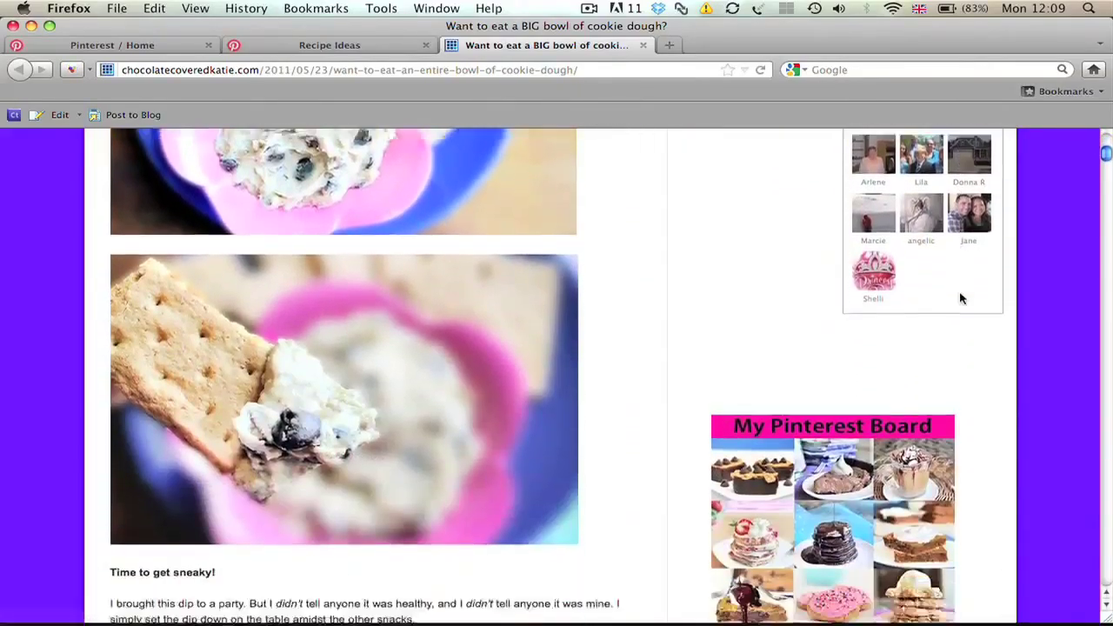
scroll(962, 299, "down", 12)
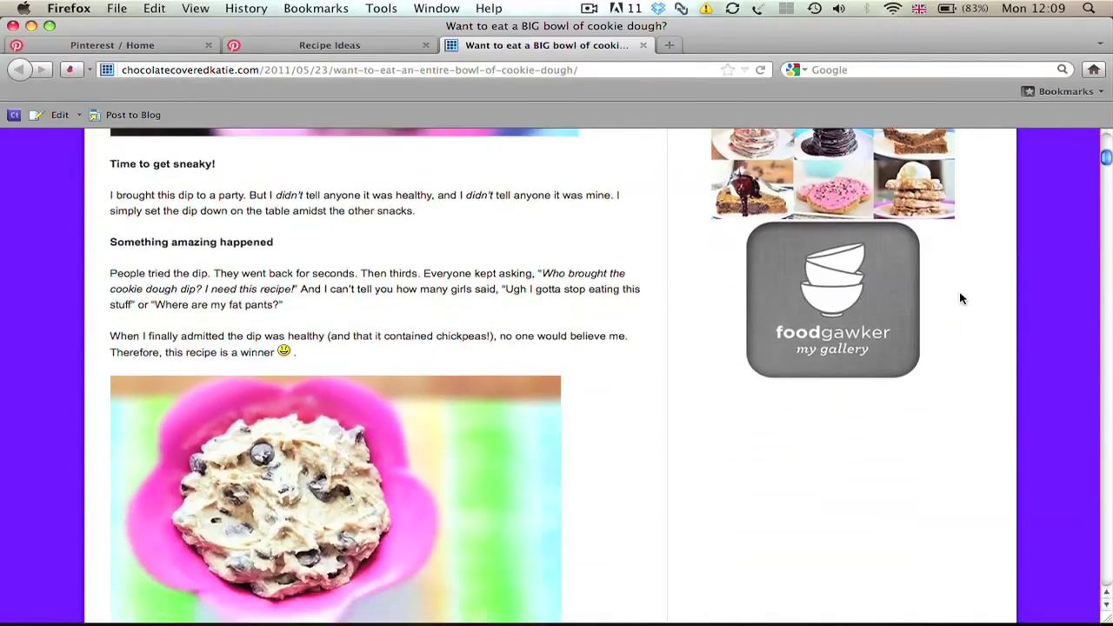
scroll(962, 299, "down", 7)
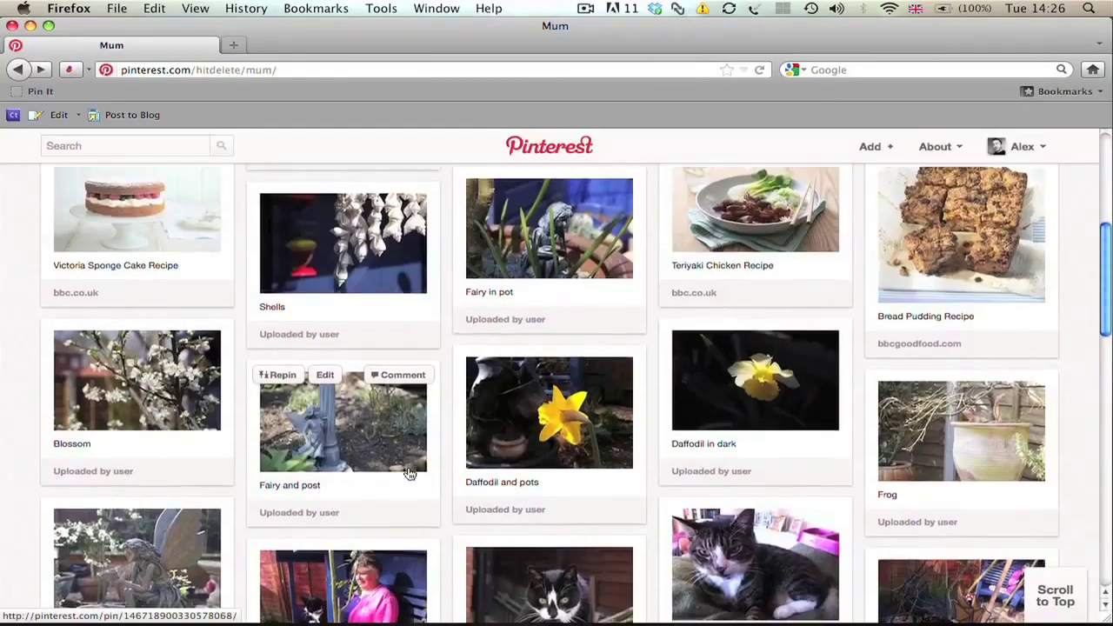
Scroll down through the Mum board's cat and garden photos, then back up.
scroll(409, 472, "down", 3)
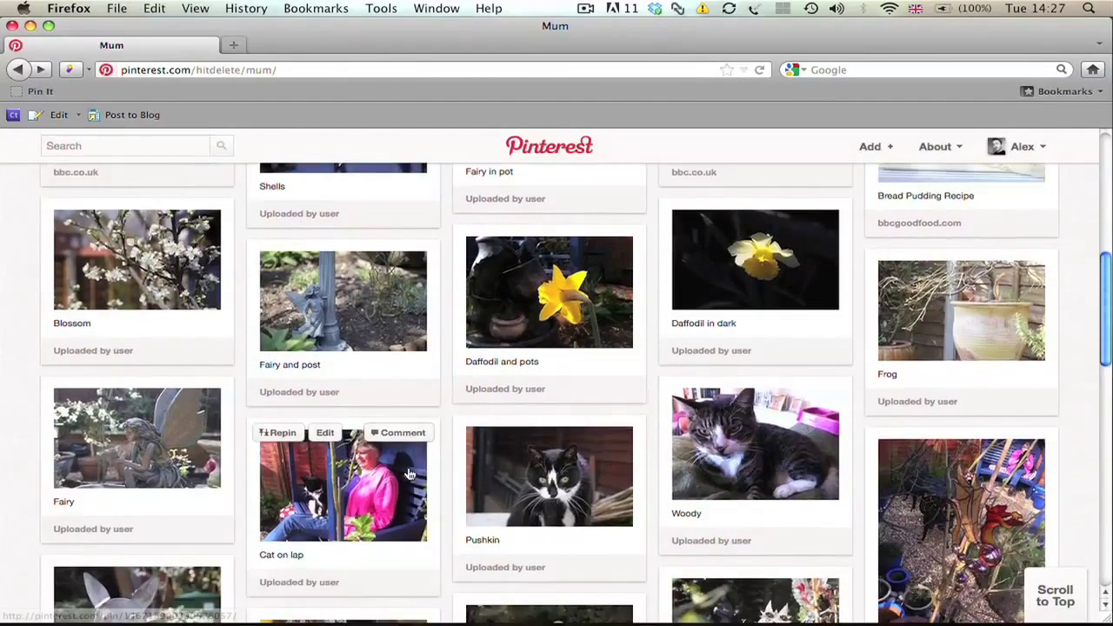
scroll(550, 484, "down", 8)
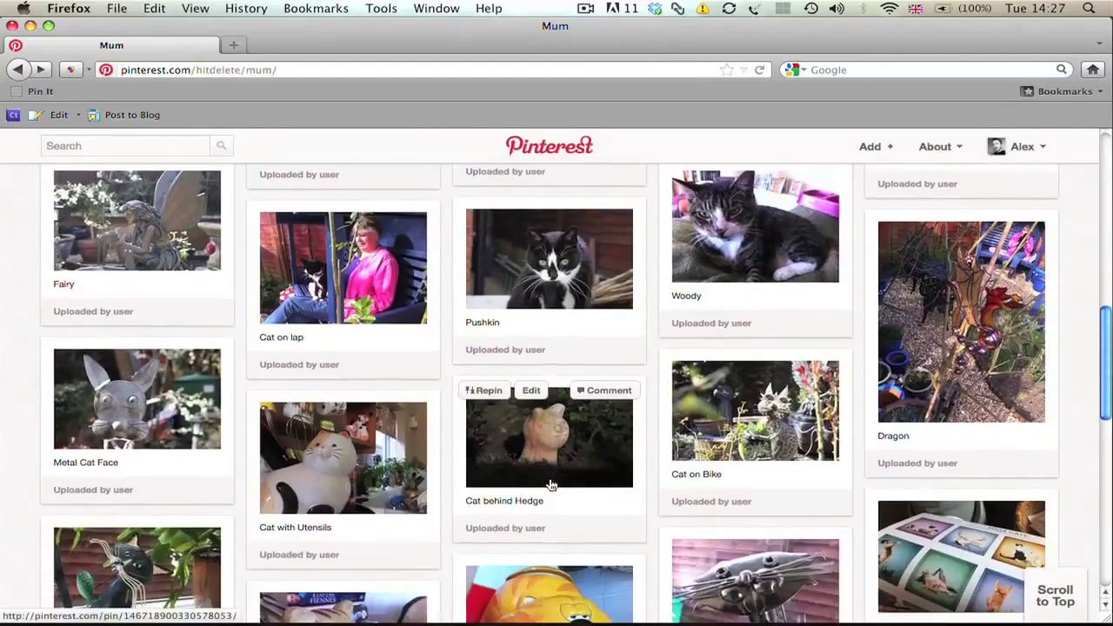
scroll(550, 484, "down", 10)
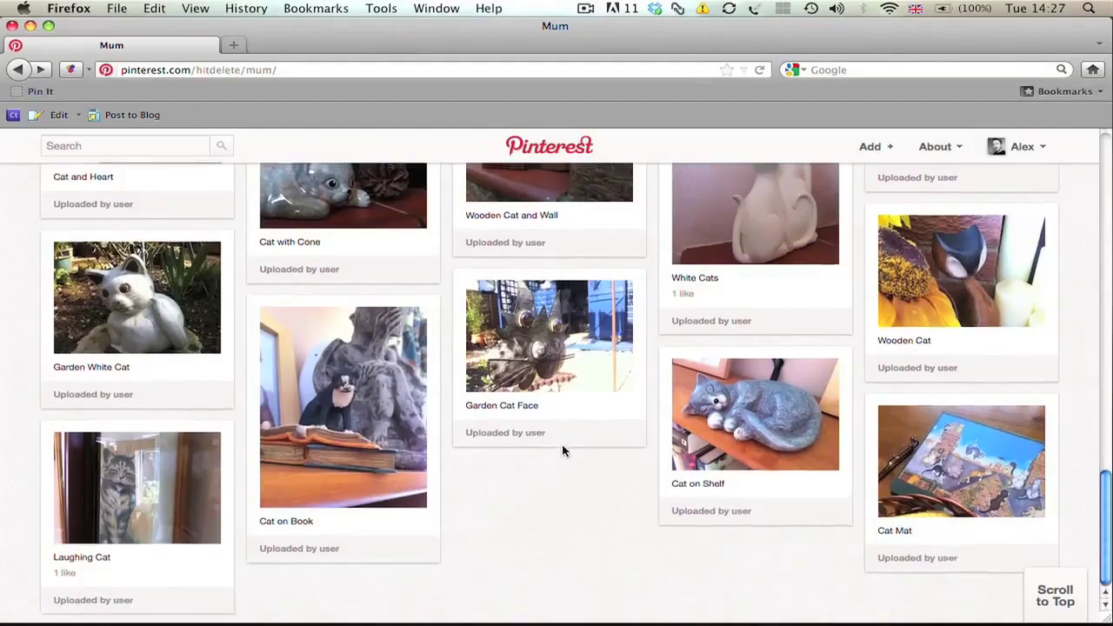
scroll(563, 451, "up", 20)
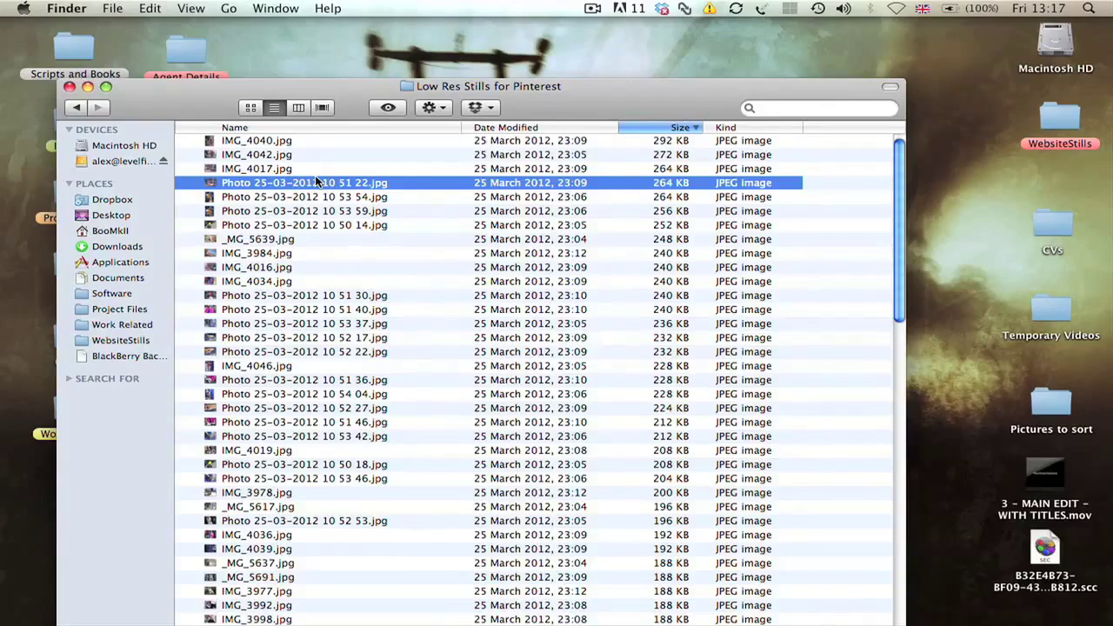
Quick Look the low-res stills in Finder and step through the next photos.
key("space")
key("Down")
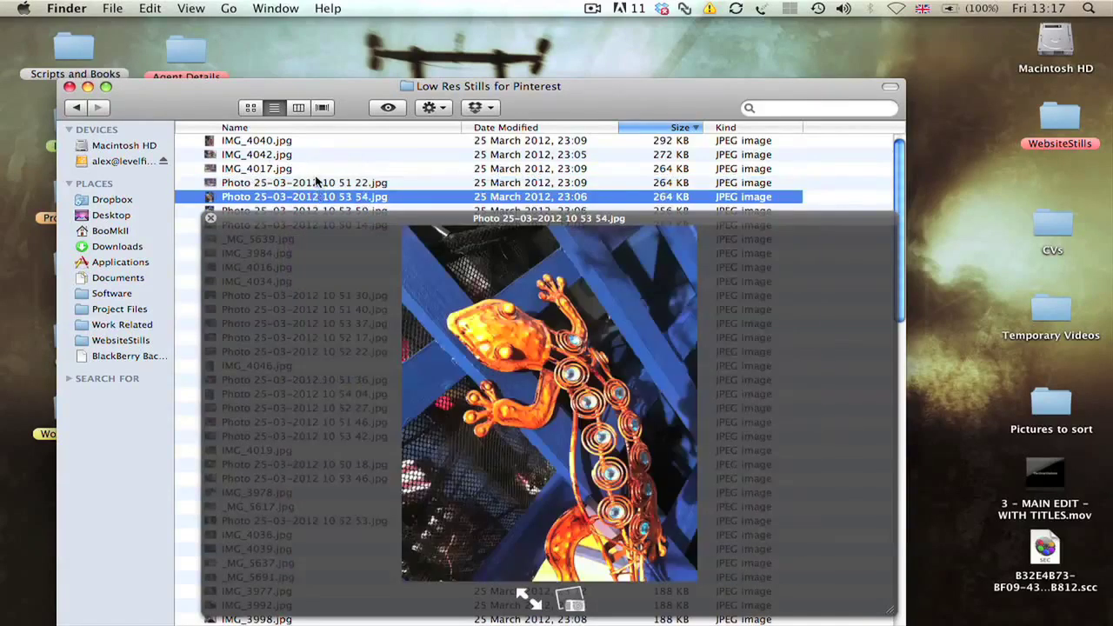
key("Down")
key("Down")
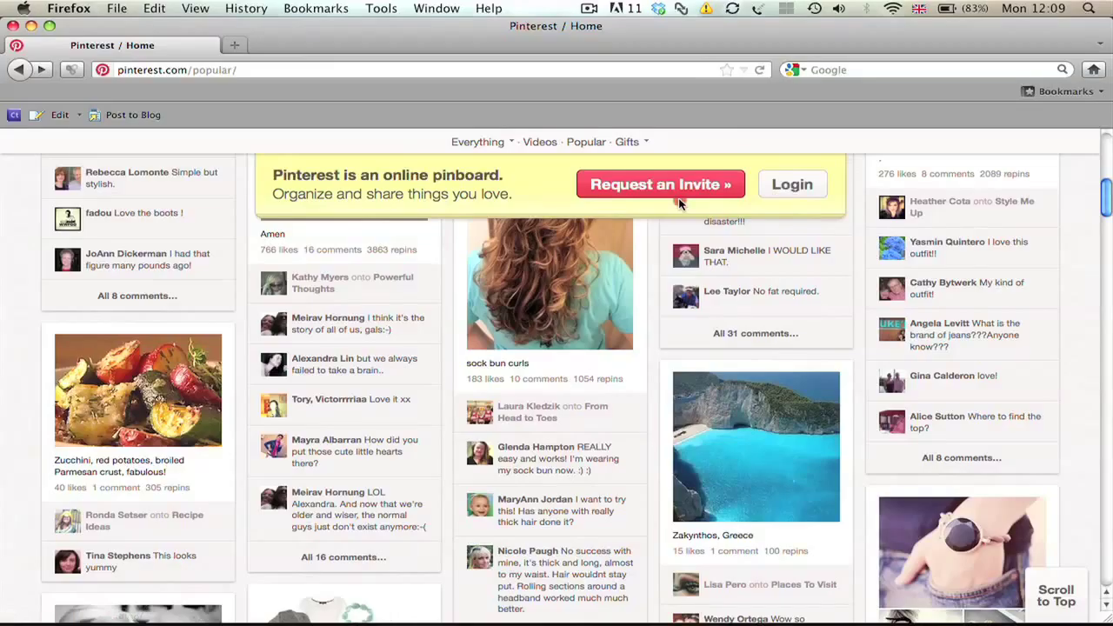
Request a Pinterest invitation with a placeholder email address, then clear the email field.
left_click(681, 203)
type("your email")
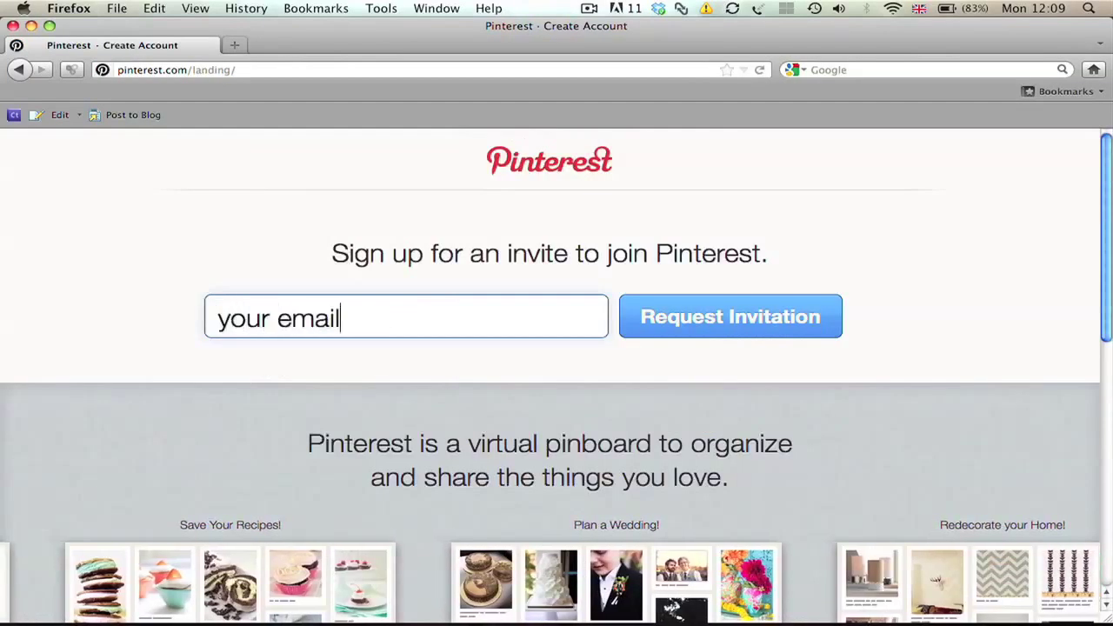
type(" address goes here")
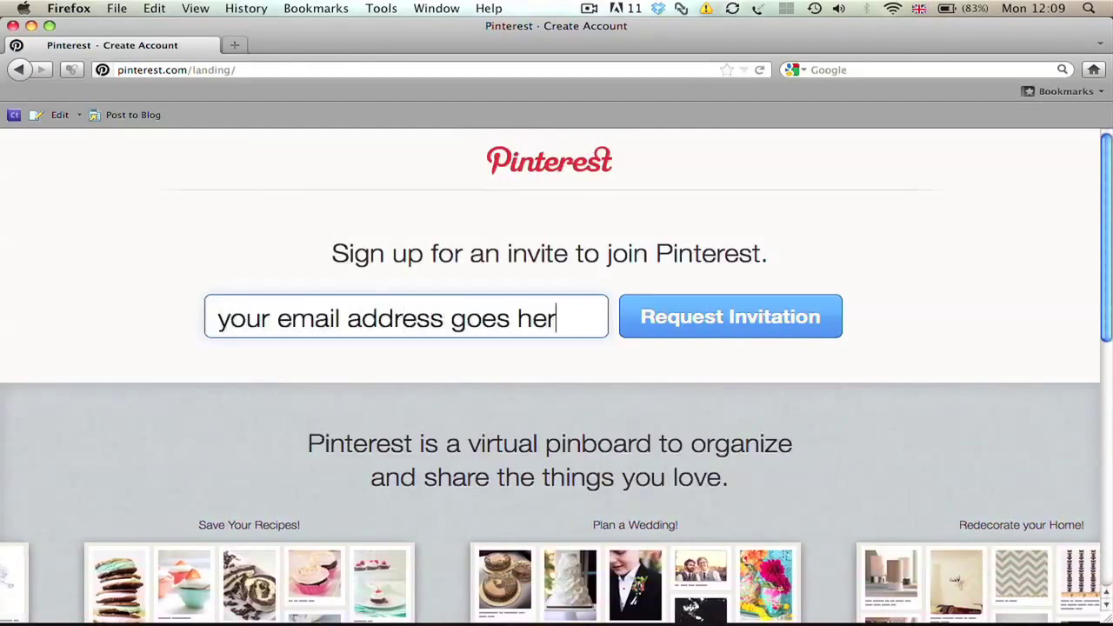
left_click(765, 321)
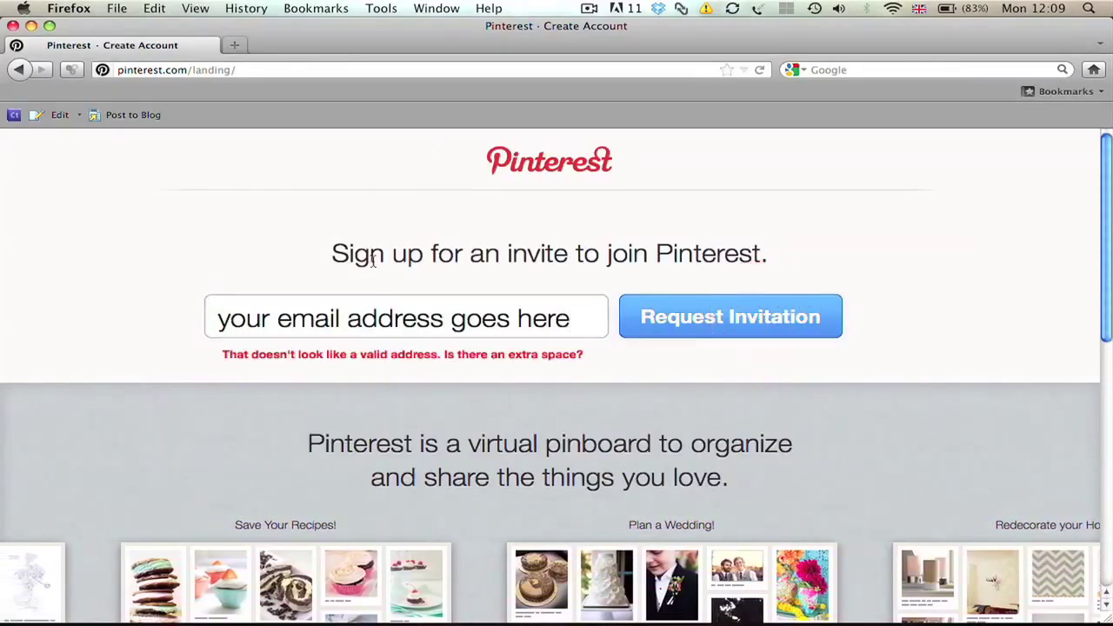
key("shift+Tab")
key("BackSpace")
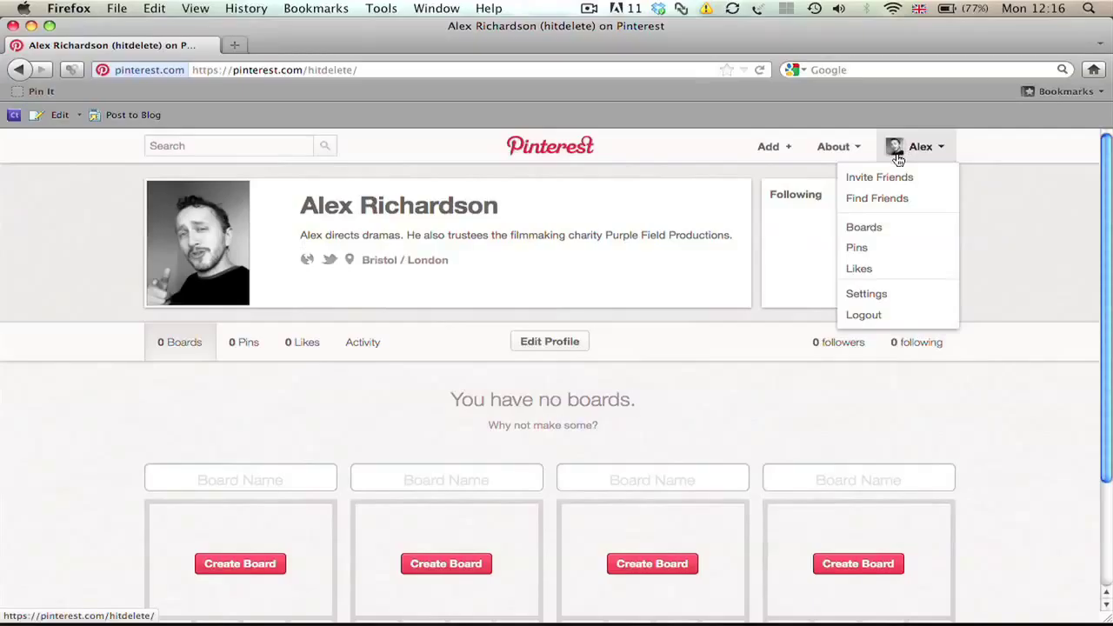
Name the first new board 'Mum', create it and open its board page.
scroll(522, 462, "down", 3)
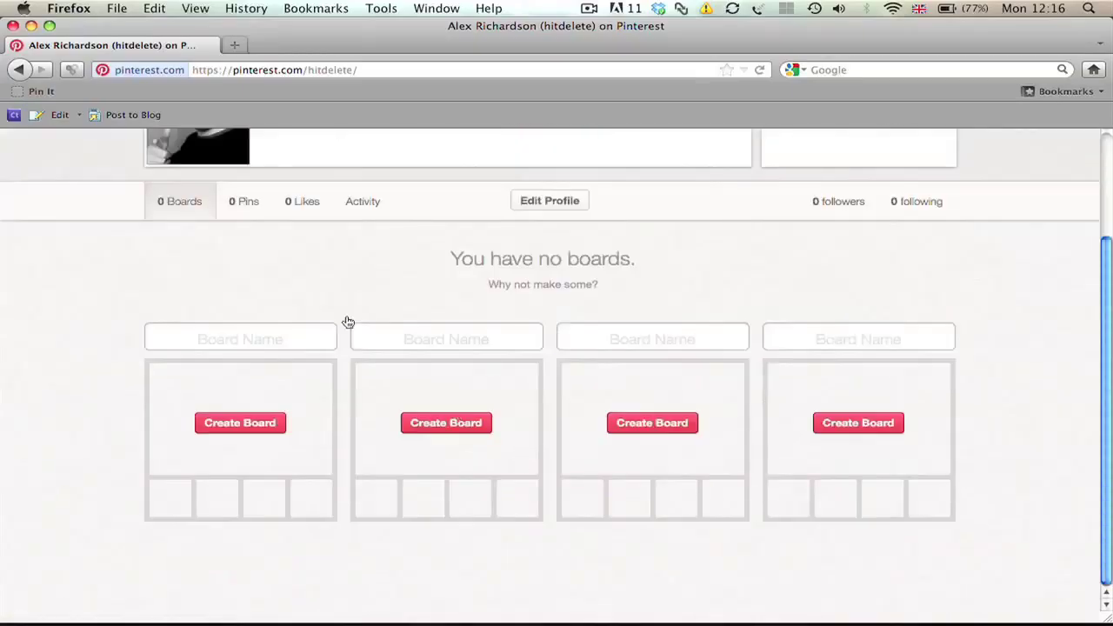
left_click(255, 330)
type("Mum")
left_click(229, 423)
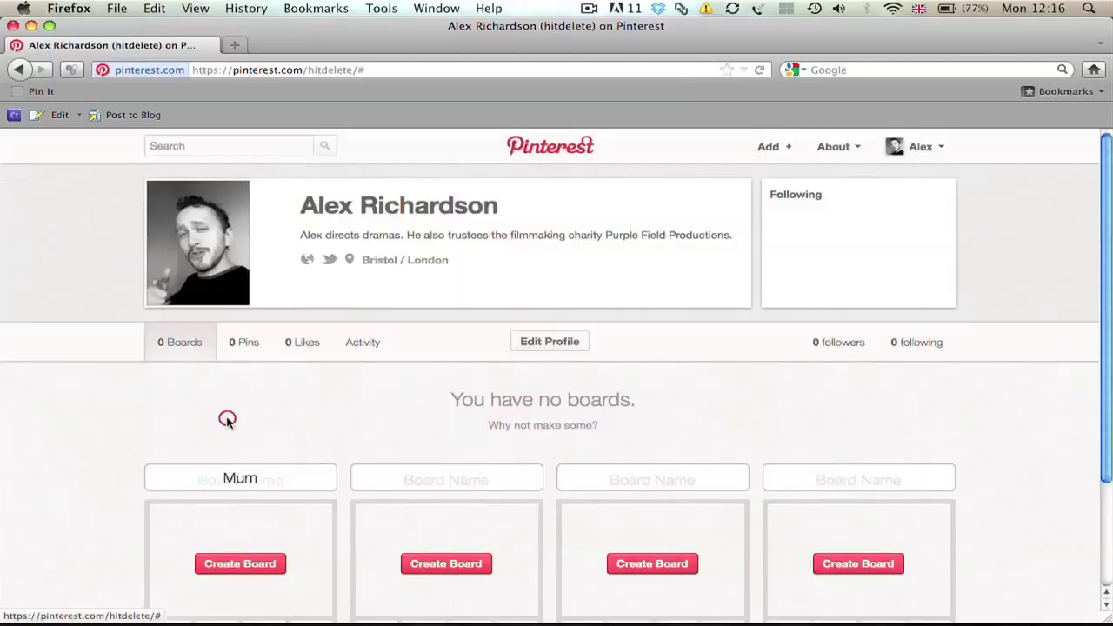
scroll(287, 396, "down", 3)
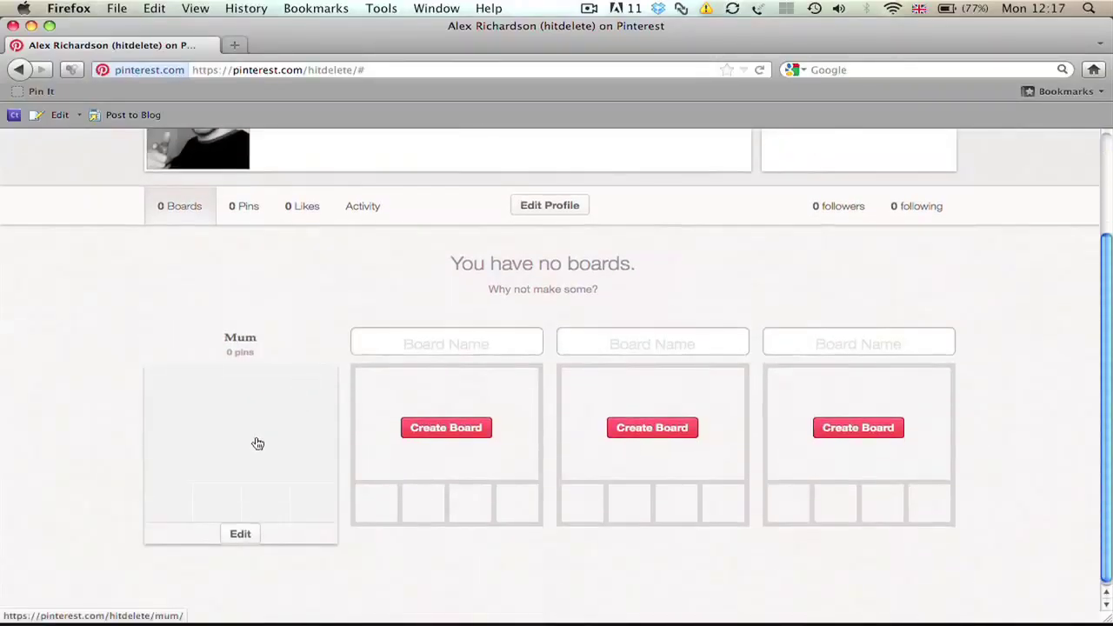
left_click(257, 444)
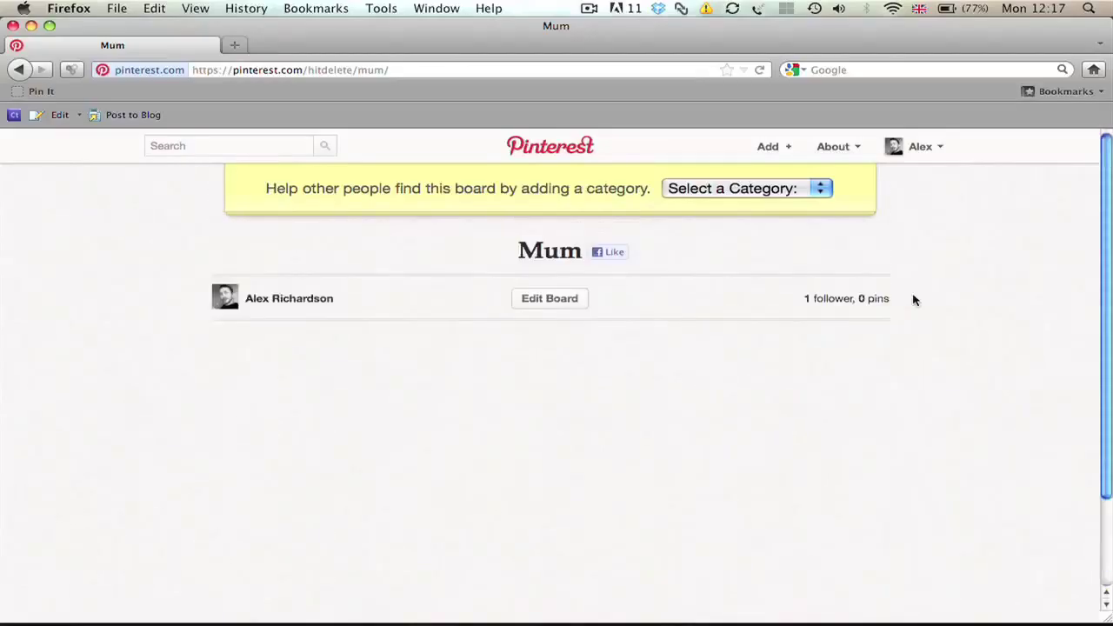
In Edit Board, enter 'A board of interesting things!', pick category People, and save.
left_click(550, 298)
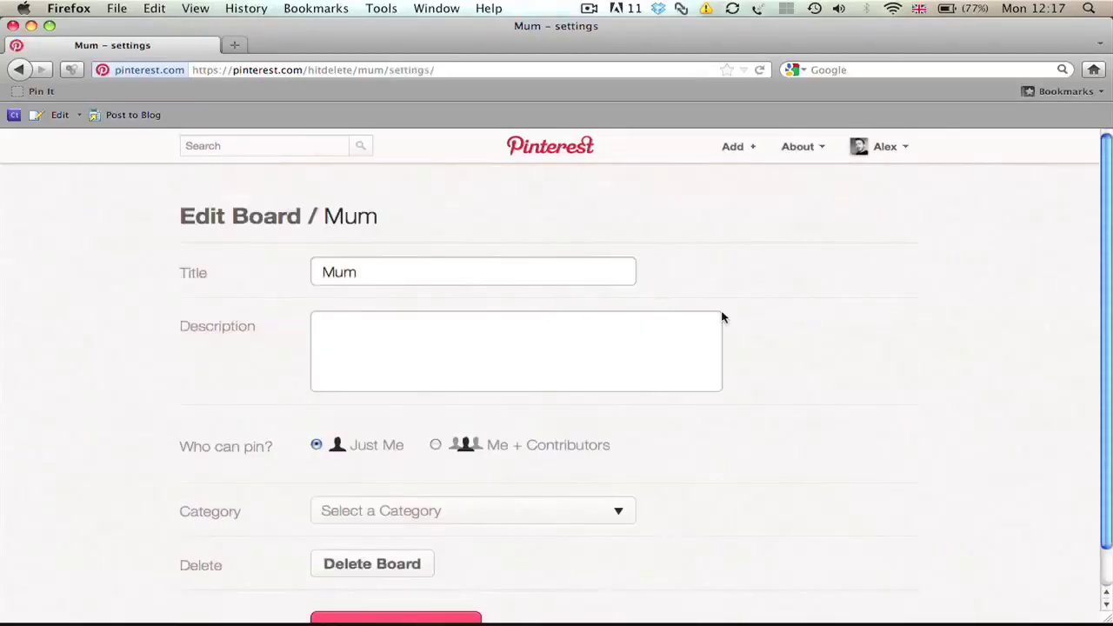
left_click(594, 358)
type("A board of in")
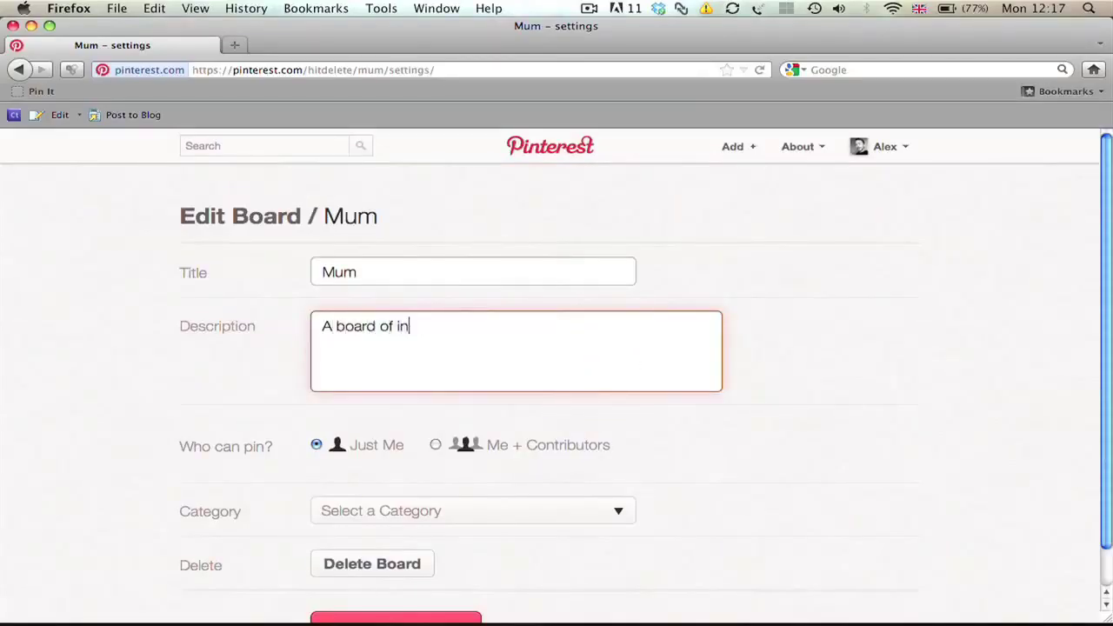
type("teresting things!")
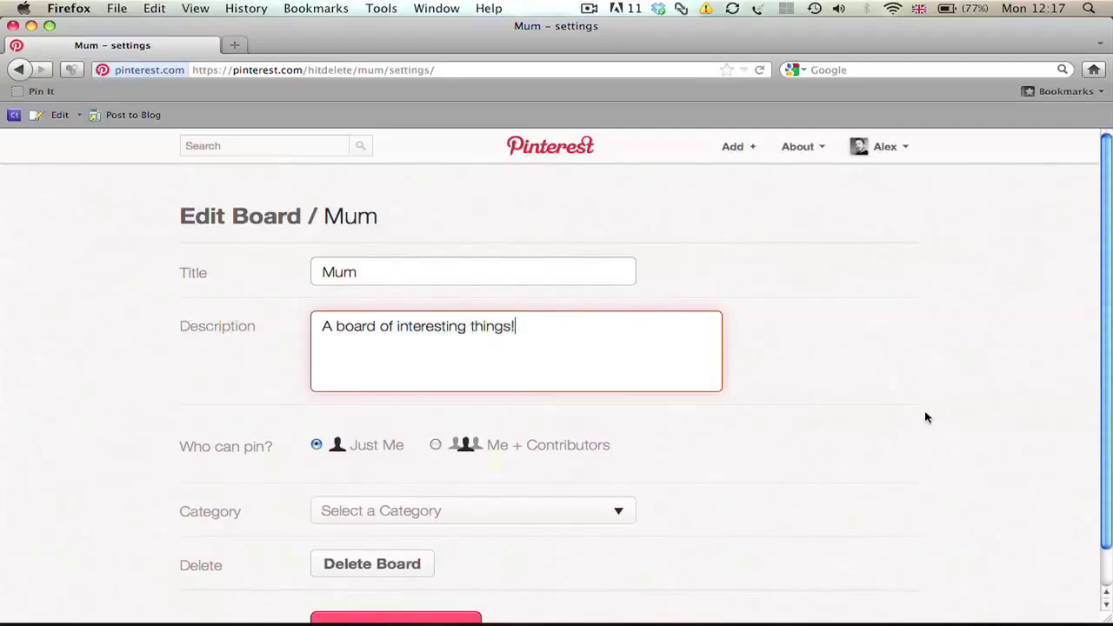
scroll(926, 417, "down", 2)
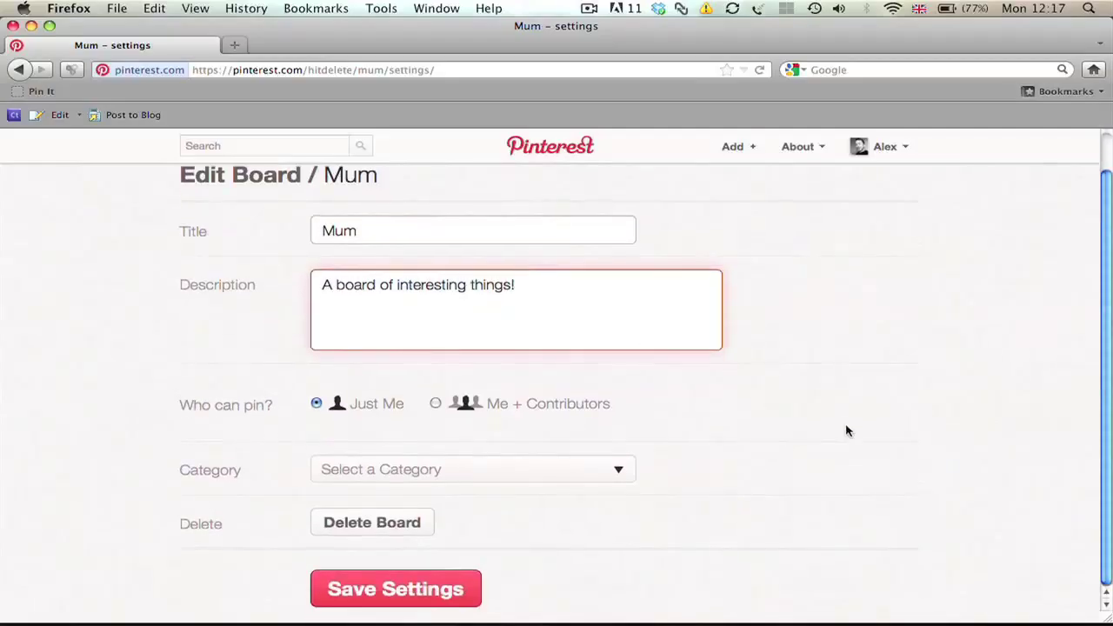
left_click(623, 467)
scroll(757, 479, "down", 3)
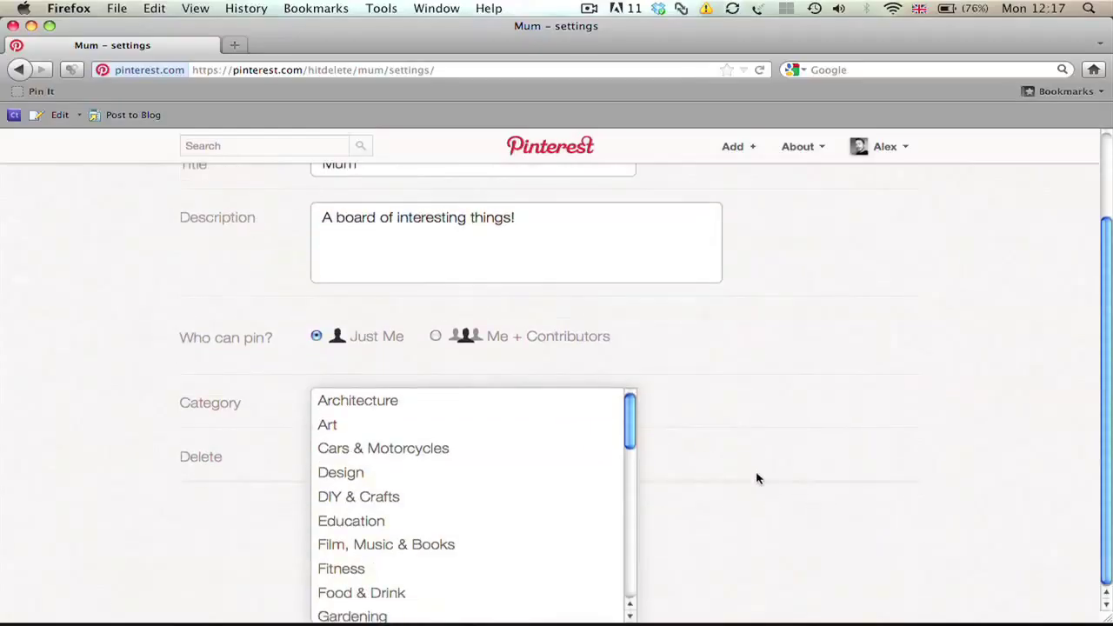
scroll(609, 454, "down", 10)
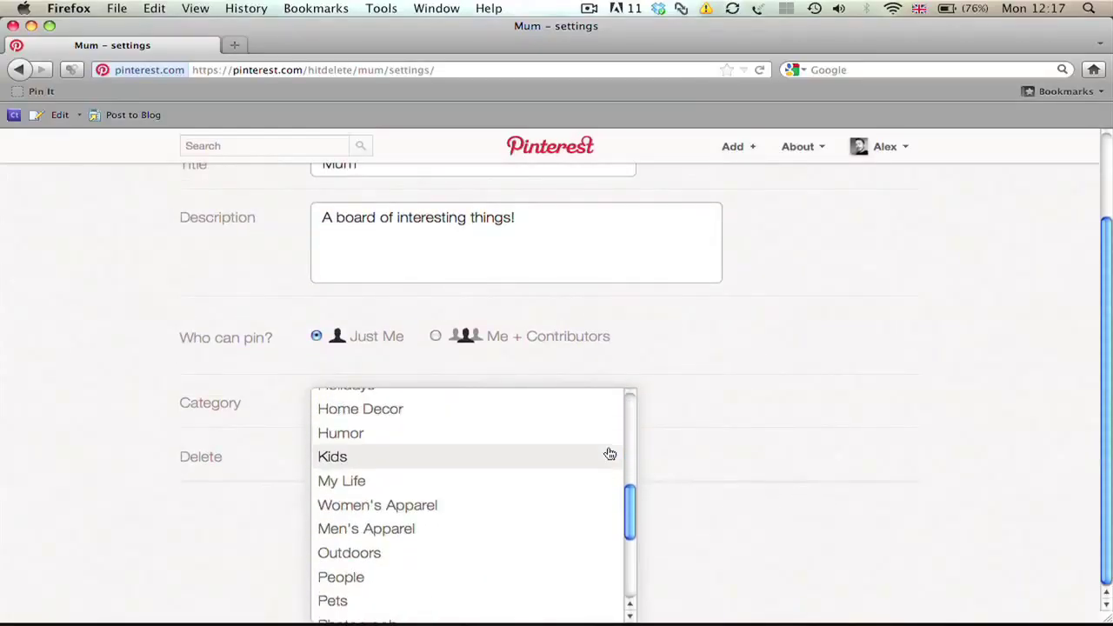
scroll(609, 454, "down", 4)
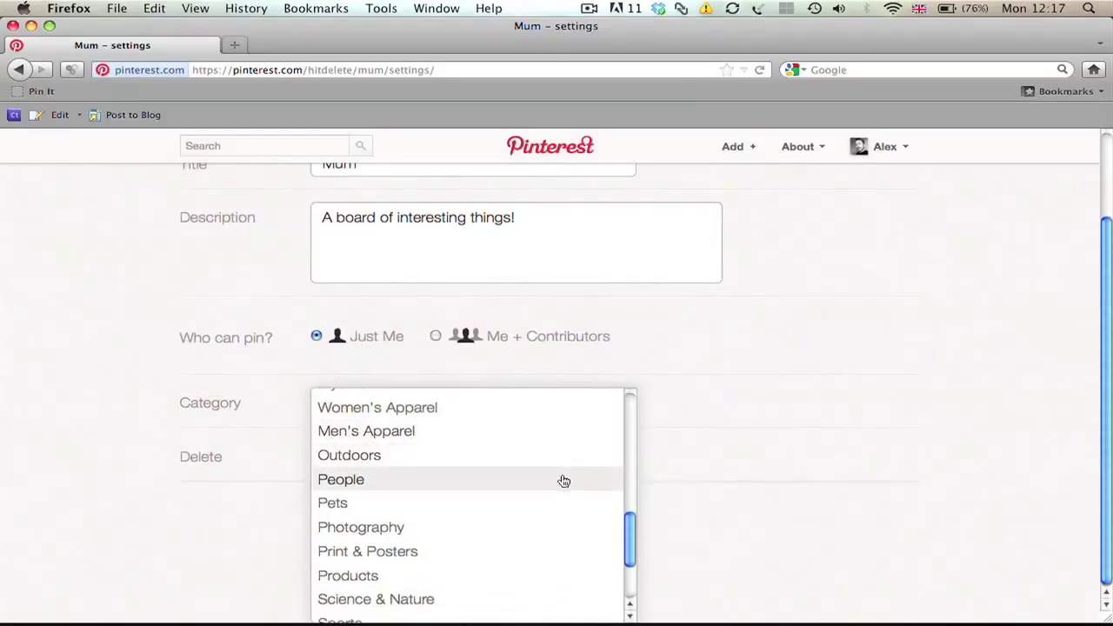
left_click(564, 481)
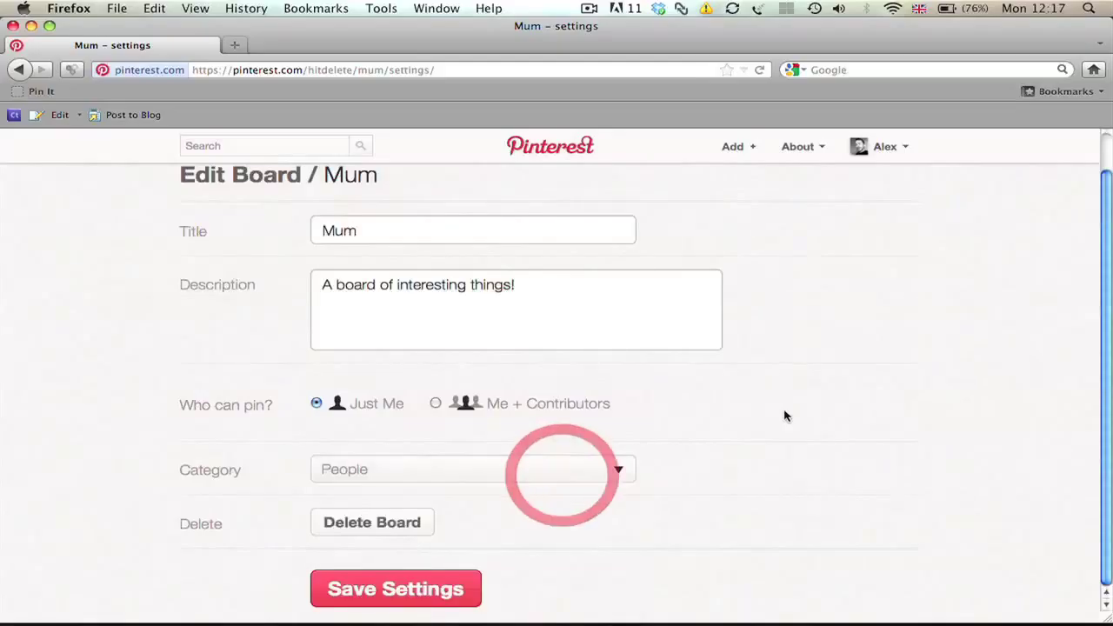
left_click(451, 587)
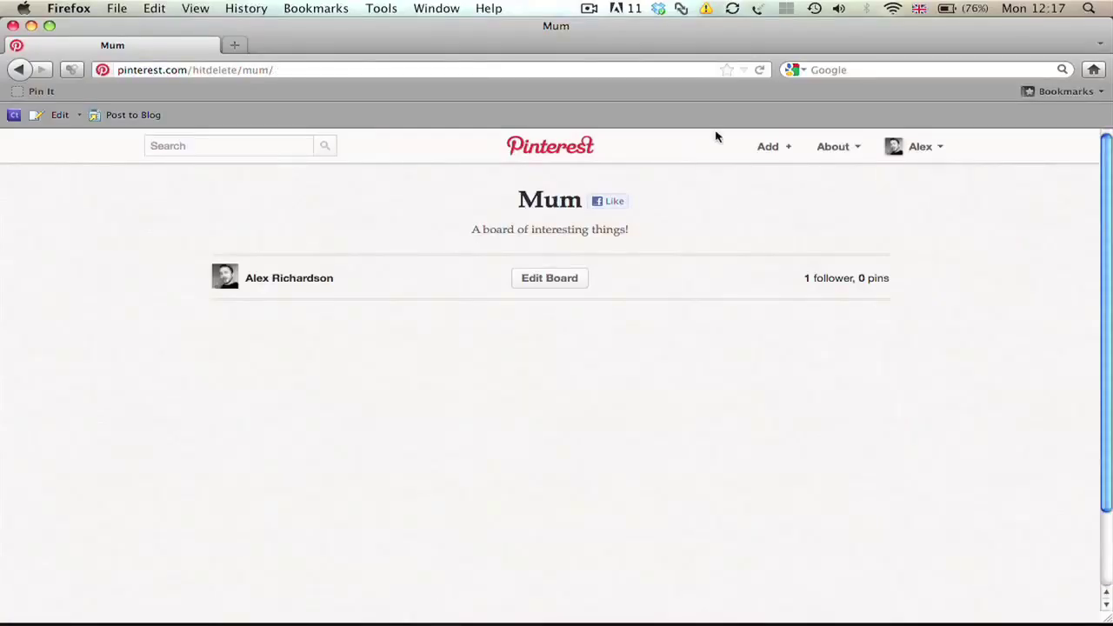
Start an Upload a Pin and choose the cat photo IMG_3985.jpg from the computer.
left_click(787, 149)
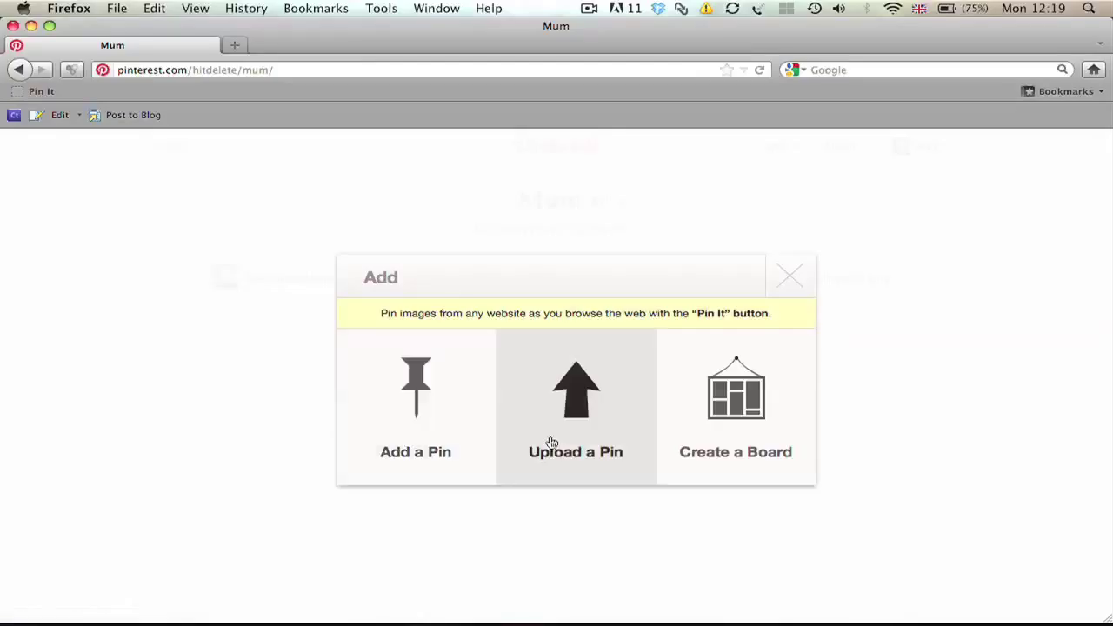
left_click(552, 443)
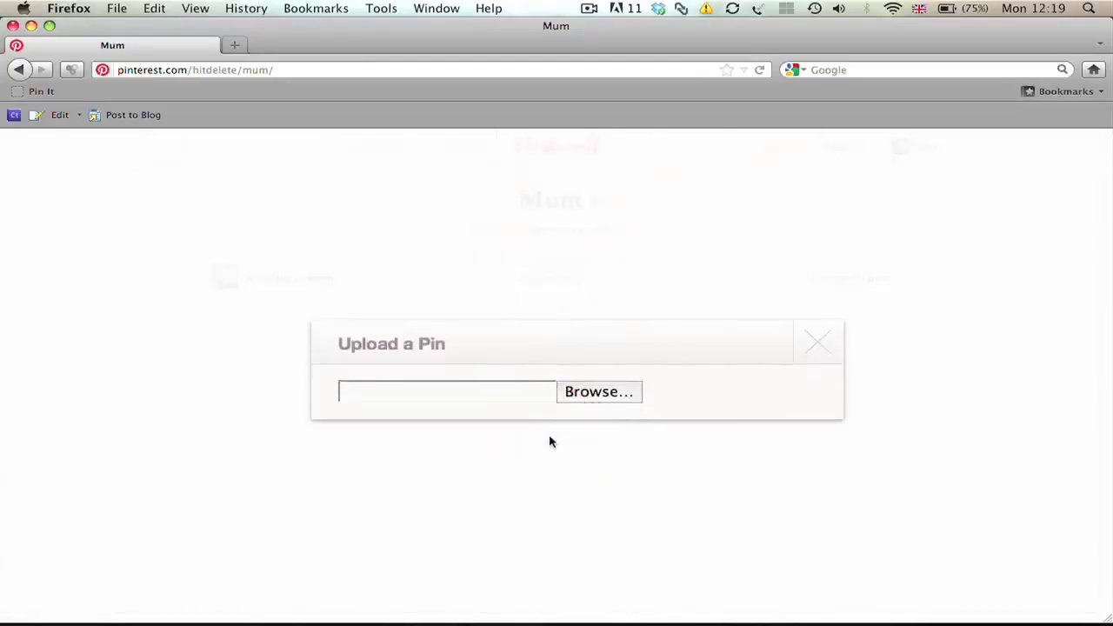
left_click(592, 391)
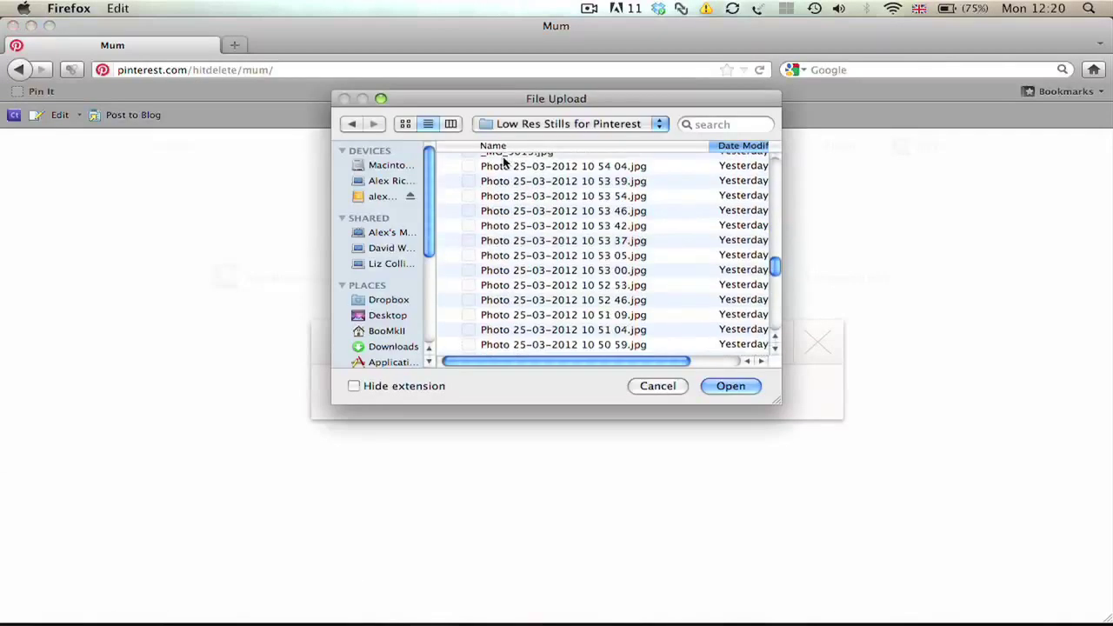
scroll(507, 161, "down", 3)
scroll(505, 161, "down", 5)
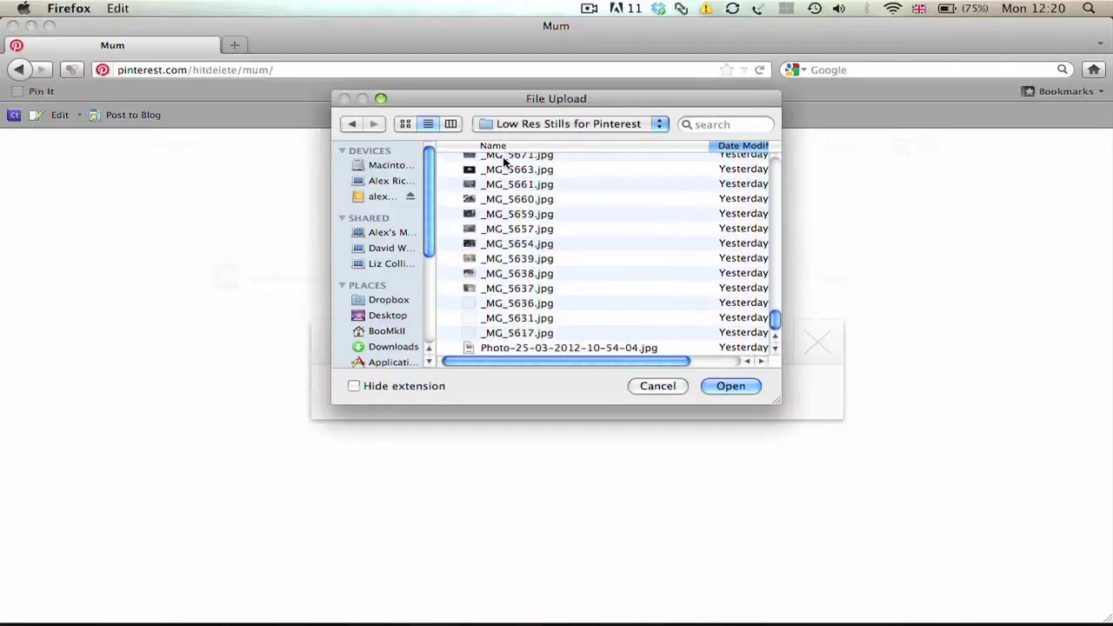
left_click(528, 348)
scroll(532, 344, "down", 4)
scroll(534, 342, "up", 5)
left_click(532, 335)
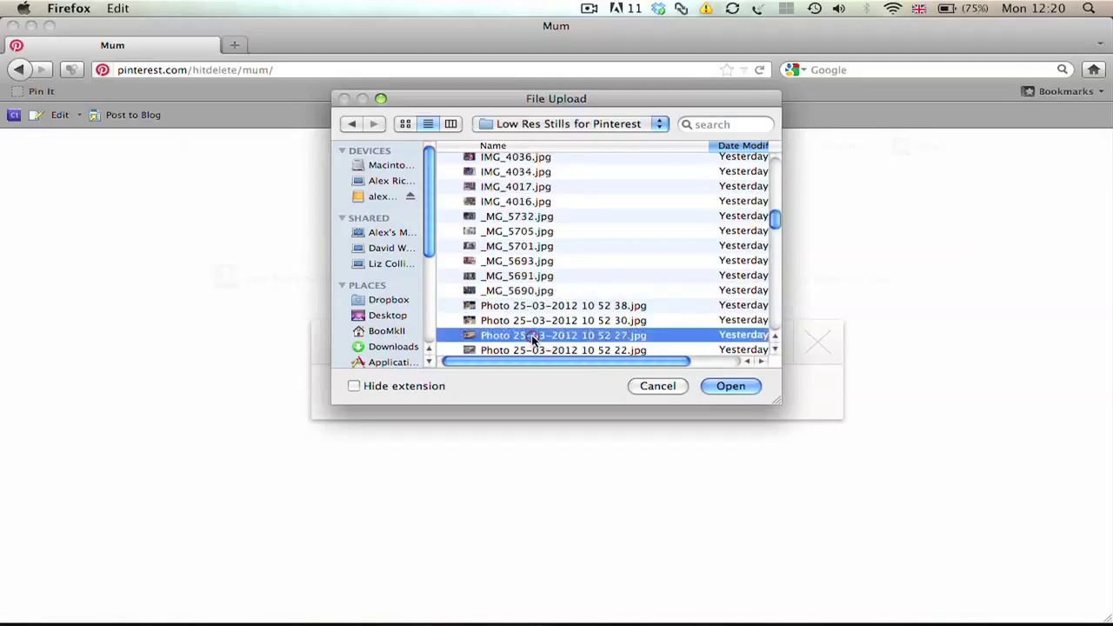
left_click(530, 320)
scroll(530, 318, "up", 10)
left_click(527, 161)
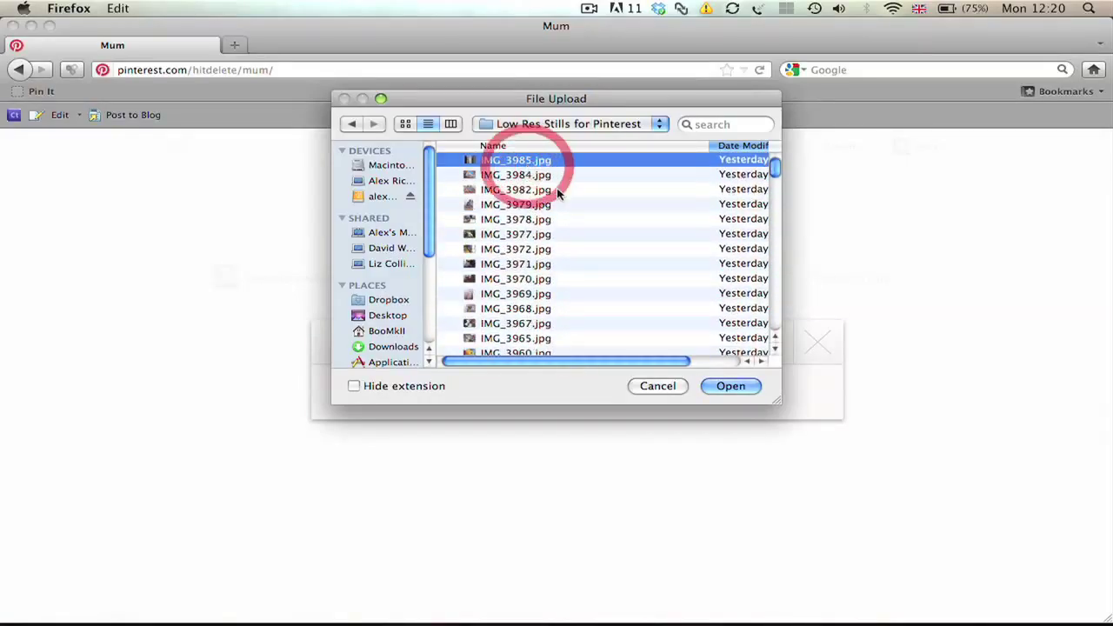
left_click(730, 387)
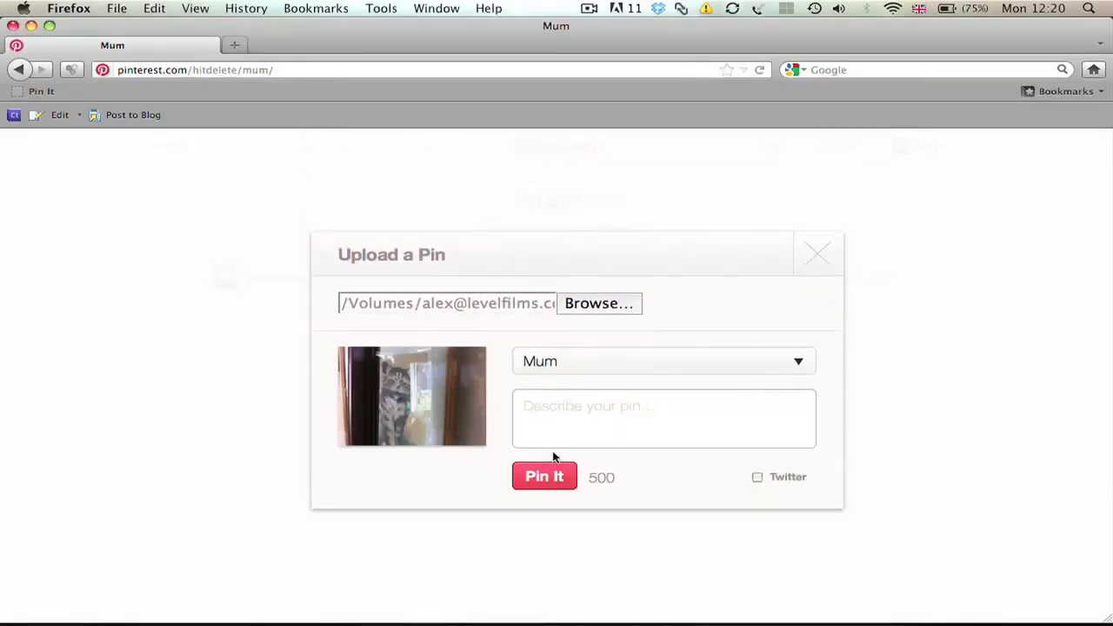
Describe the photo as 'Laughing Cat' and pin it to the Mum board.
left_click(581, 426)
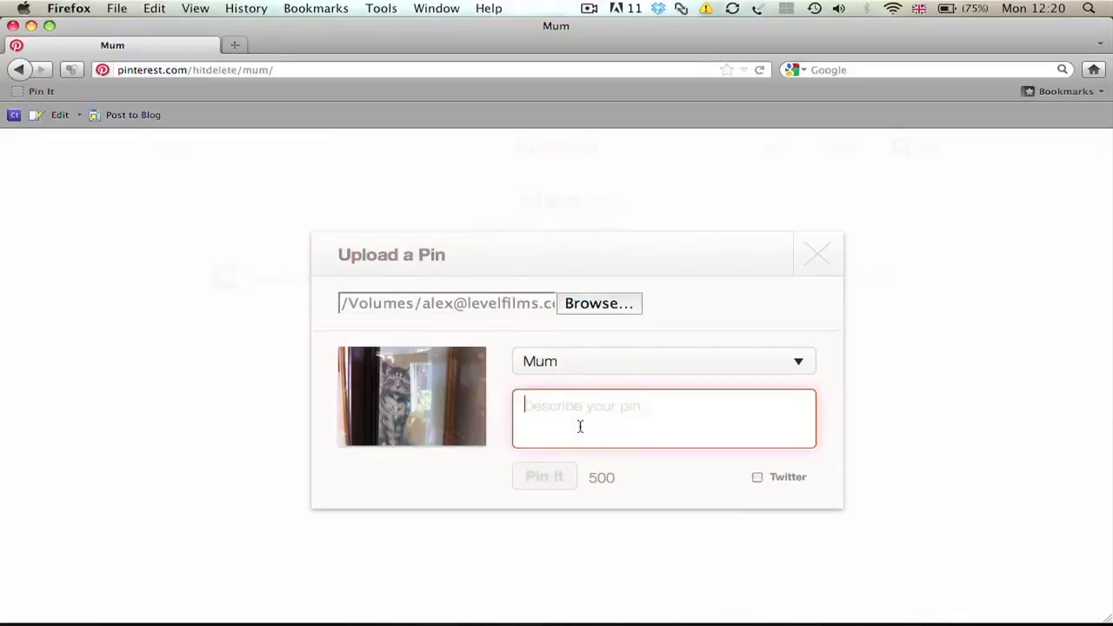
type("Laughing Cat")
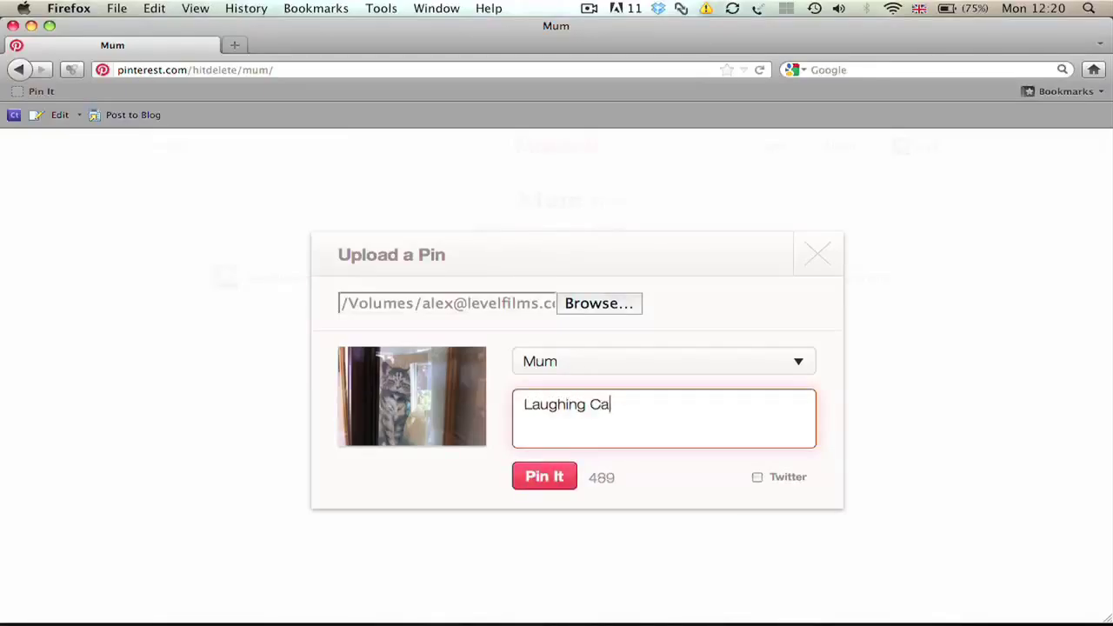
left_click(559, 478)
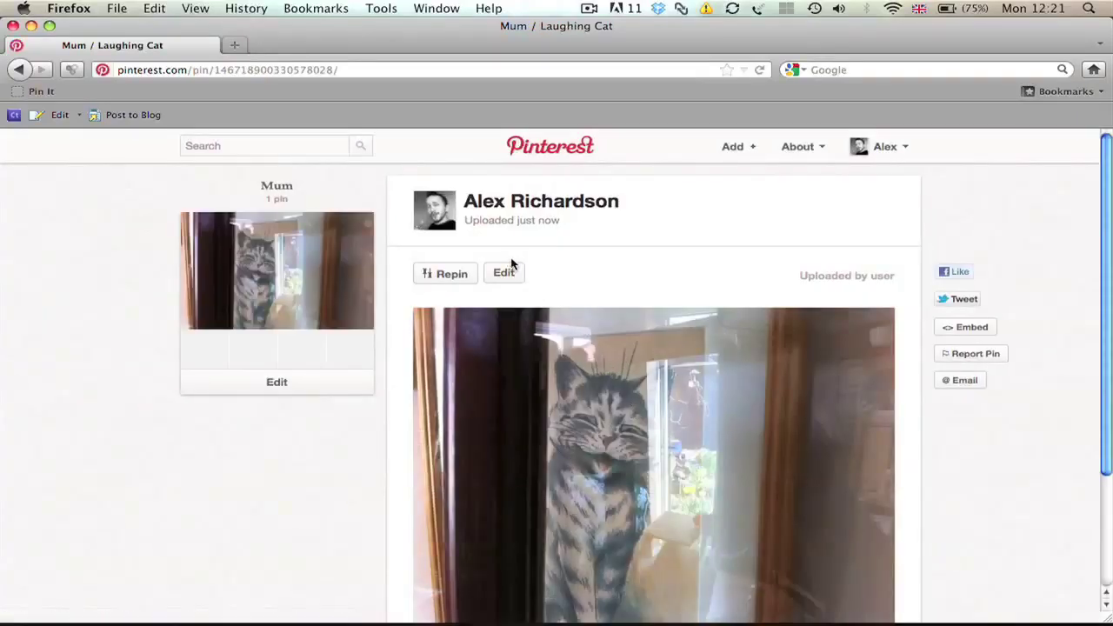
Upload the photo IMG_3984.jpg to the Mum board as the 'Cat Mat' pin.
left_click(737, 145)
left_click(577, 422)
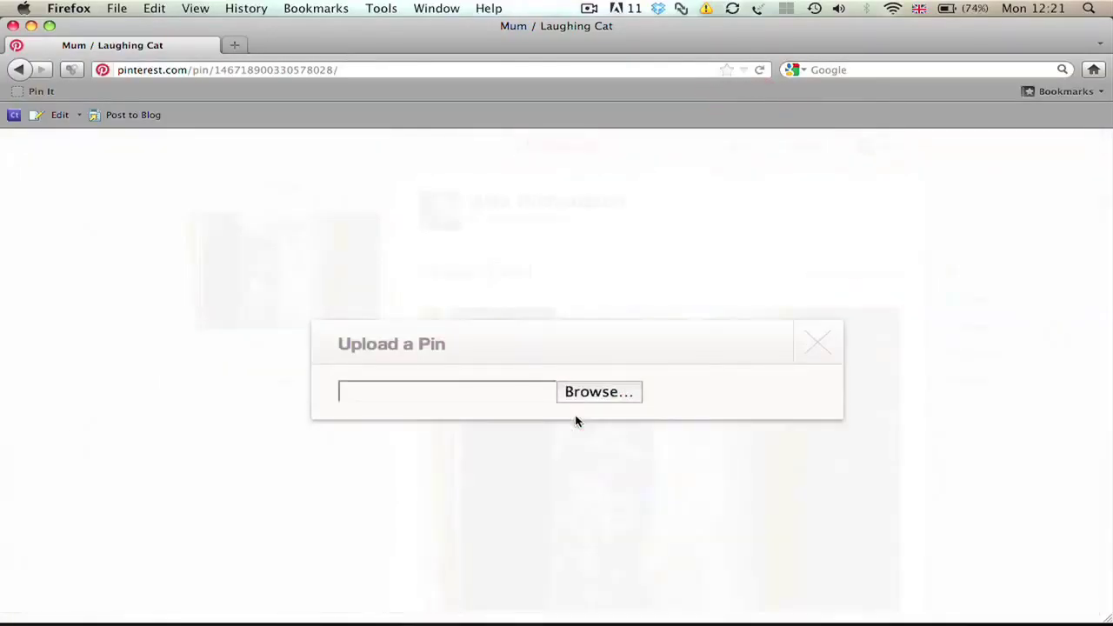
left_click(574, 396)
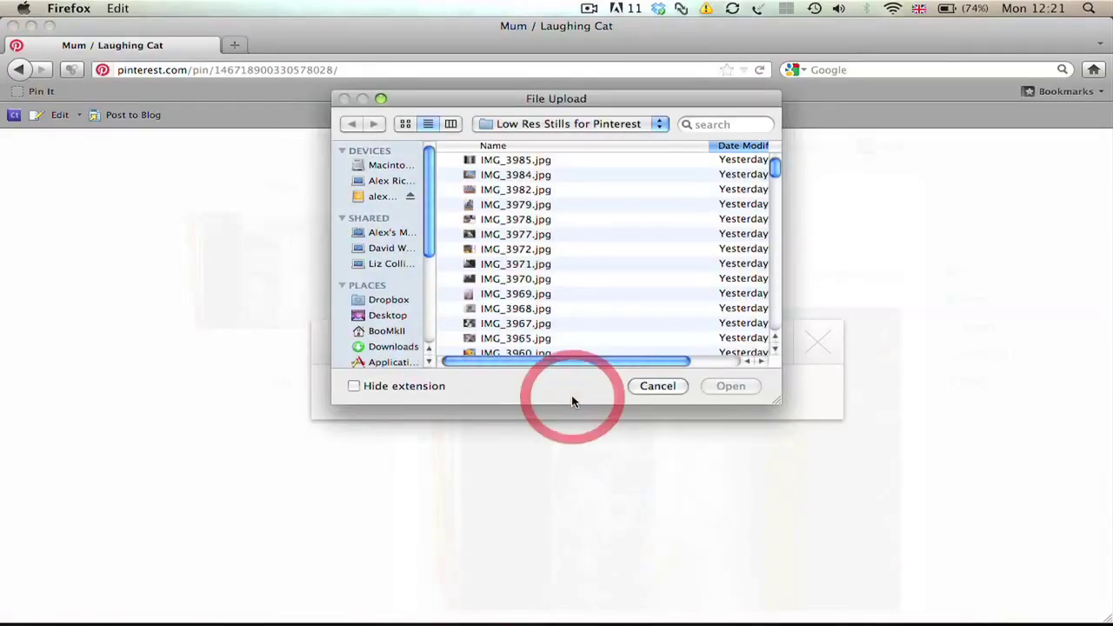
left_click(525, 176)
left_click(729, 386)
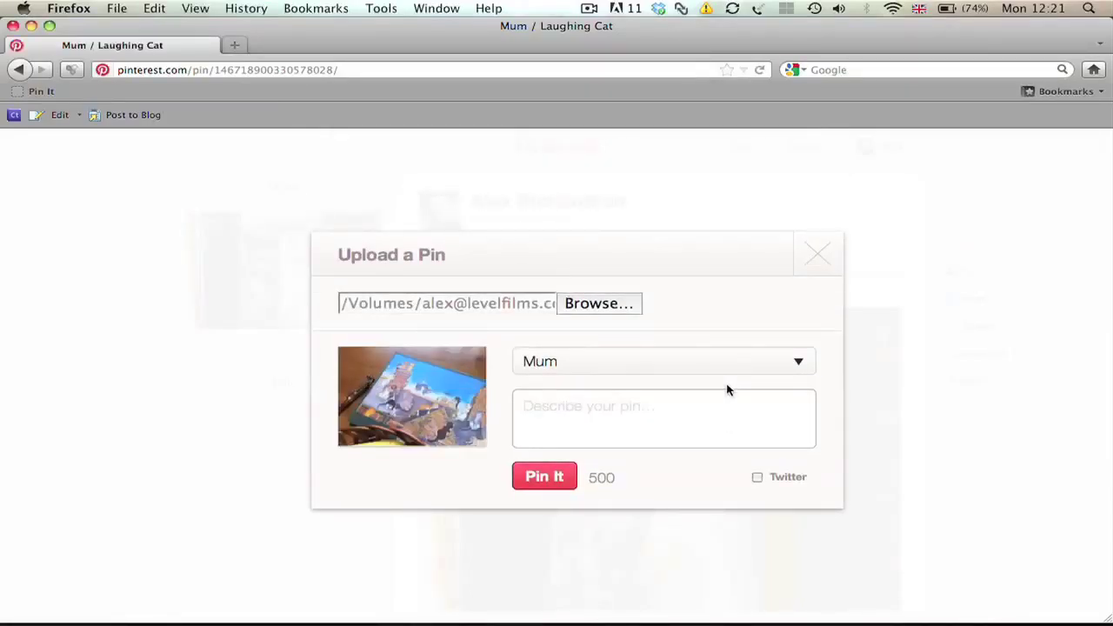
left_click(693, 414)
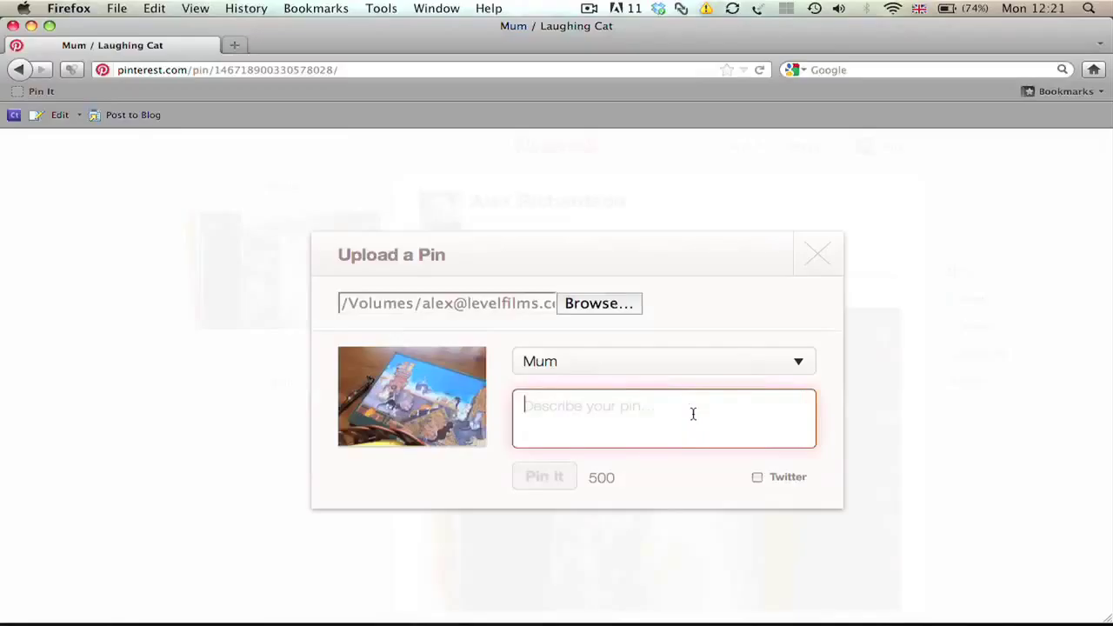
type("Cat Mat")
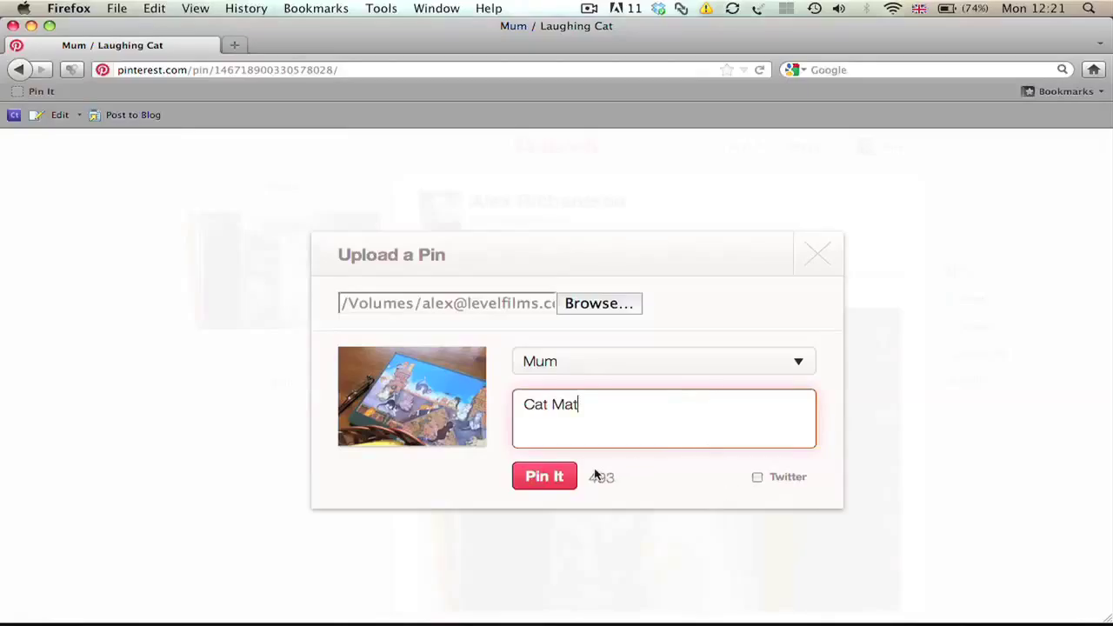
left_click(561, 477)
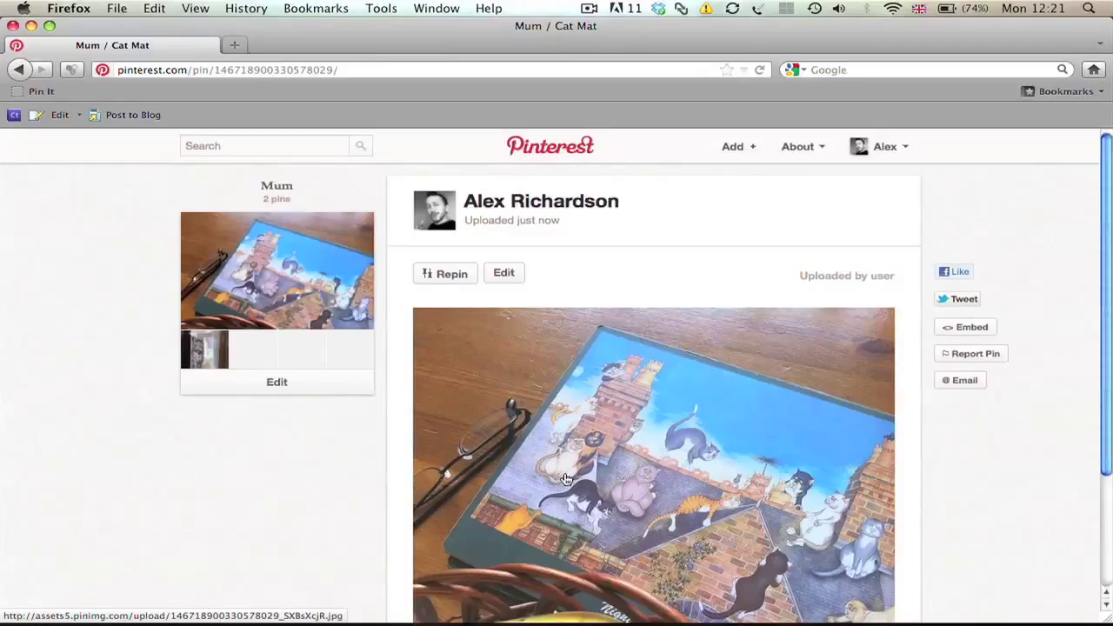
Upload _MG_5735.jpg to the Mum board as the 'Fairy in pot' pin.
left_click(755, 147)
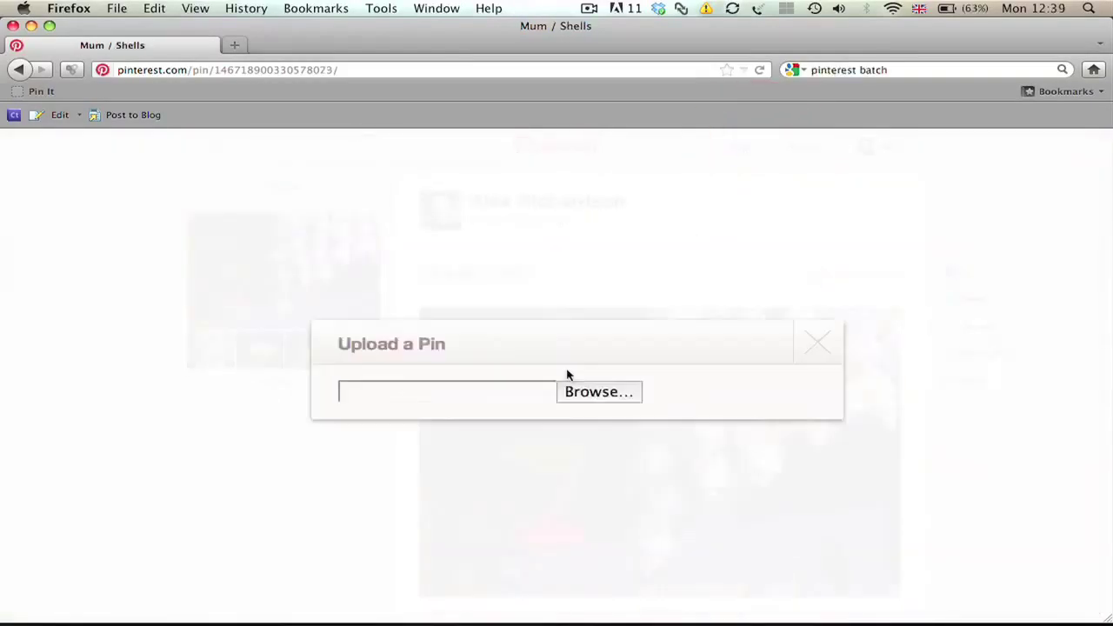
left_click(589, 391)
scroll(606, 281, "down", 15)
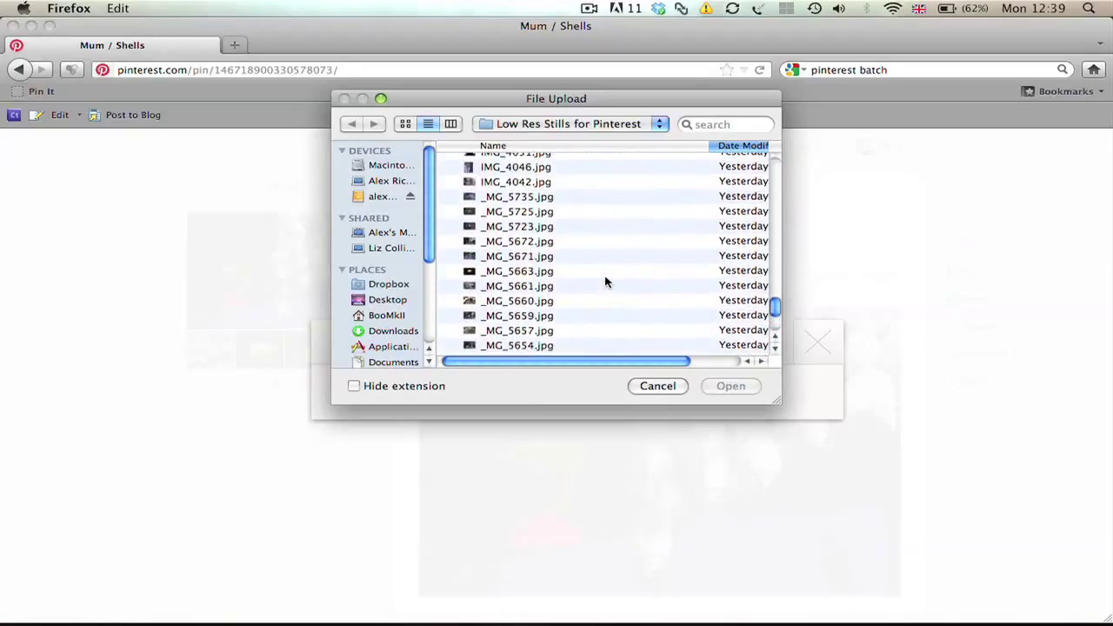
scroll(606, 281, "up", 2)
double_click(548, 251)
left_click(616, 414)
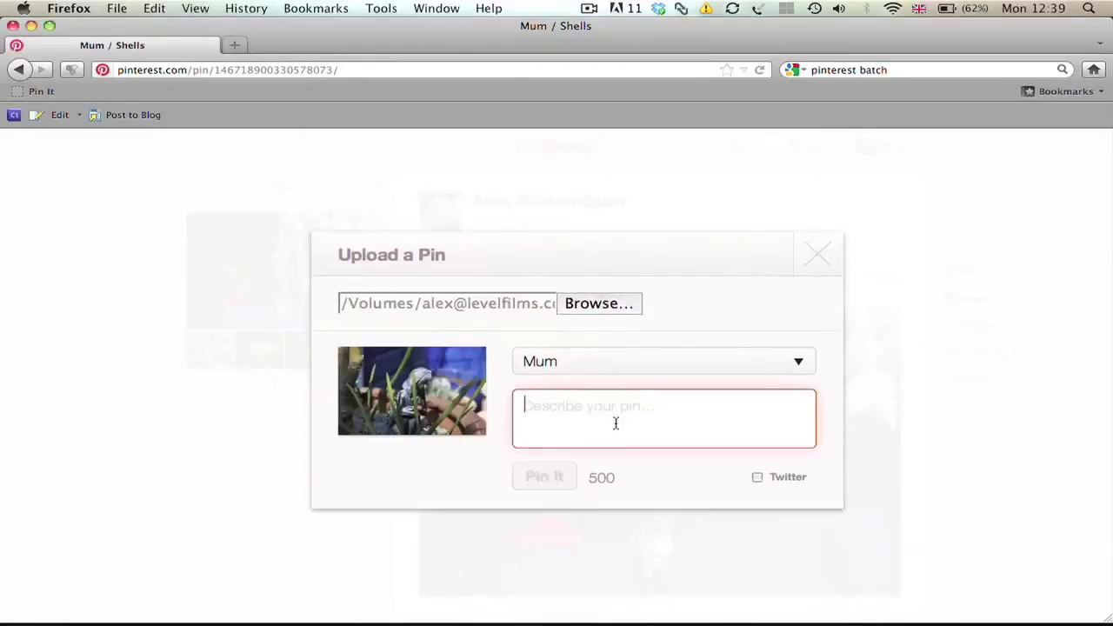
type("Fiar")
key("BackSpace")
type("pot")
left_click(547, 488)
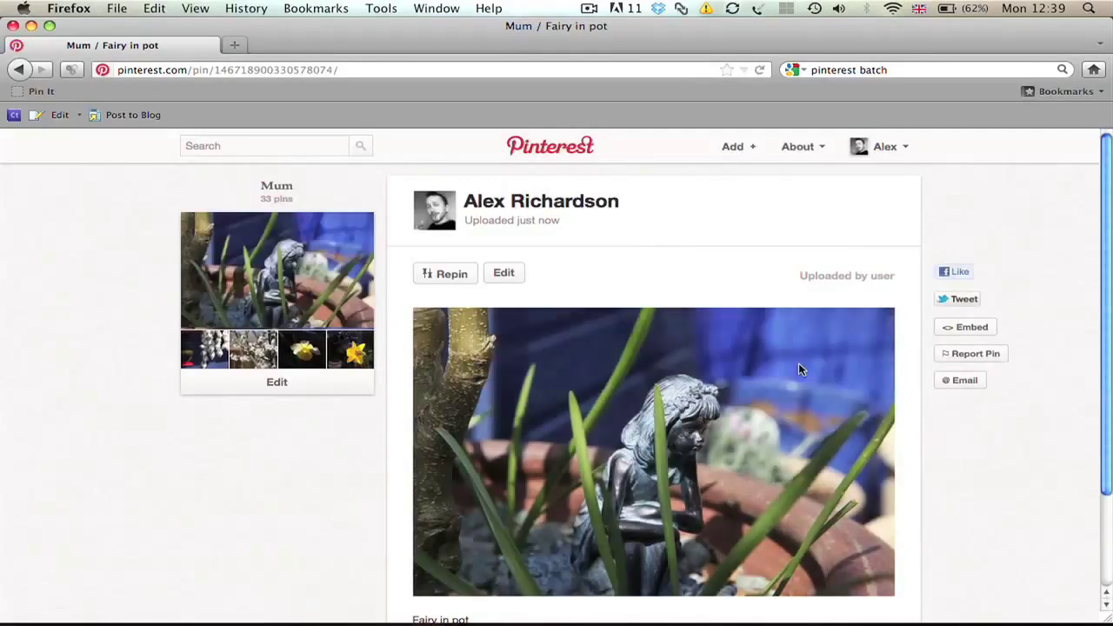
Open the Mum board and scroll down through its grid of 33 photo pins.
left_click(274, 185)
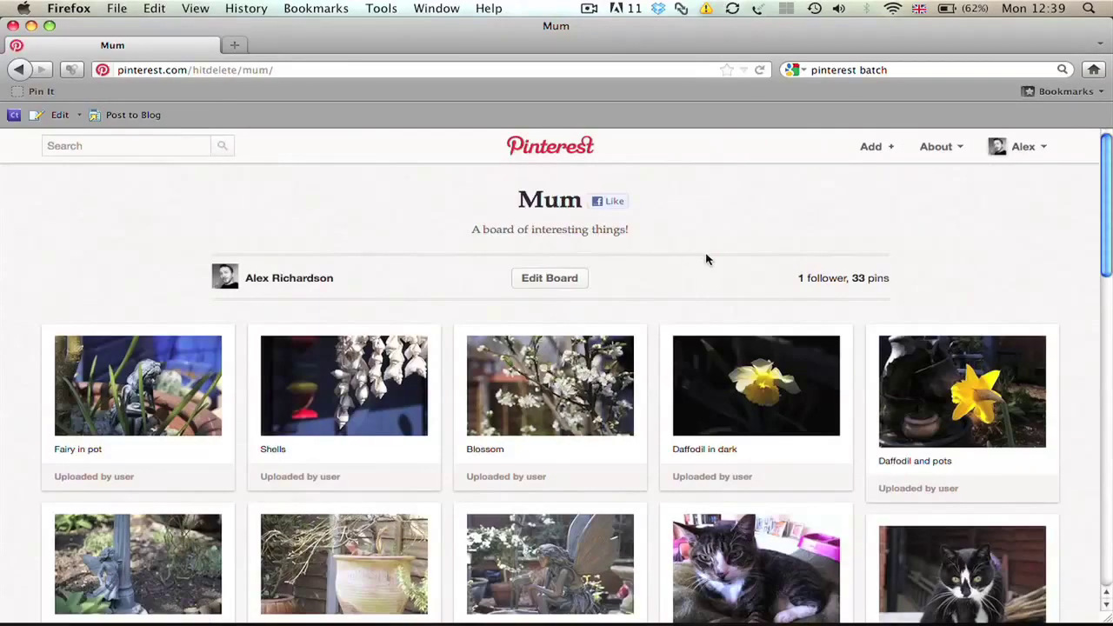
scroll(706, 259, "down", 3)
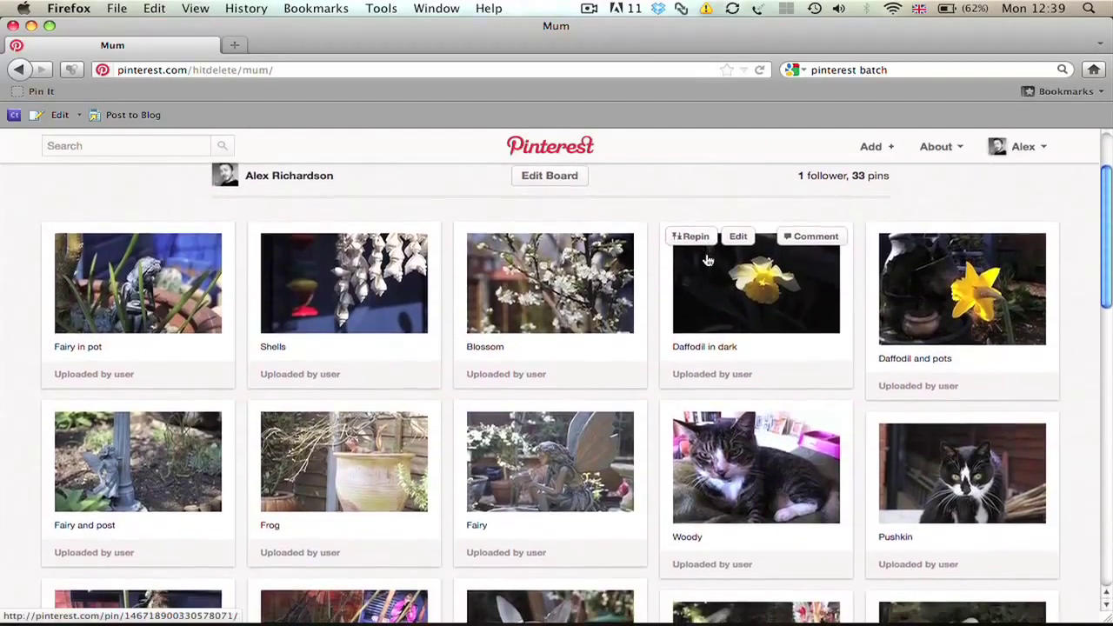
scroll(708, 260, "down", 5)
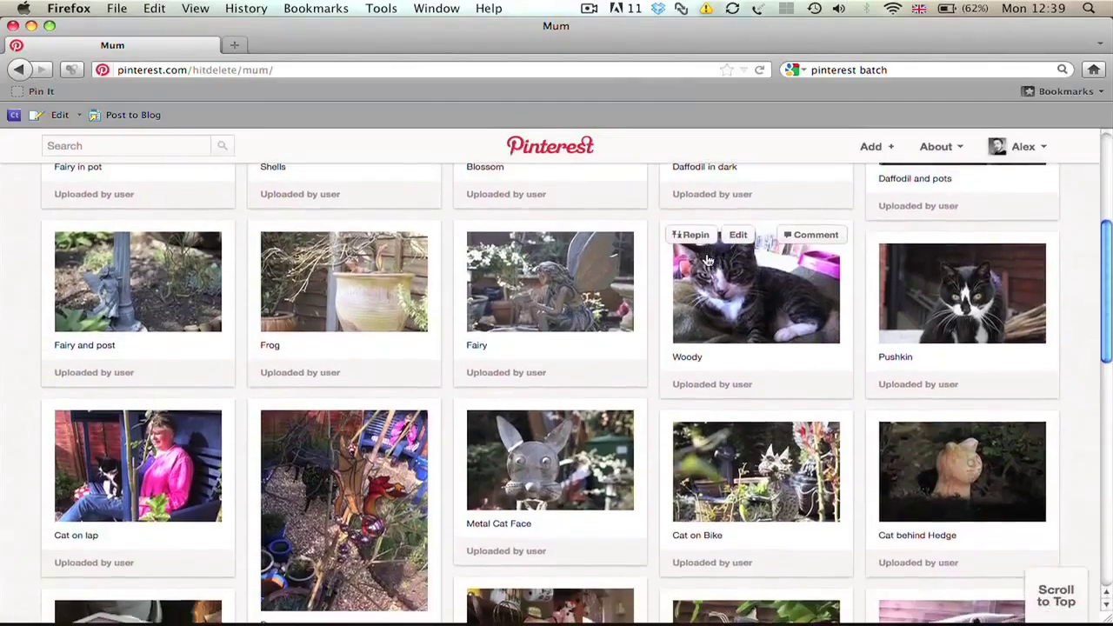
scroll(708, 260, "down", 4)
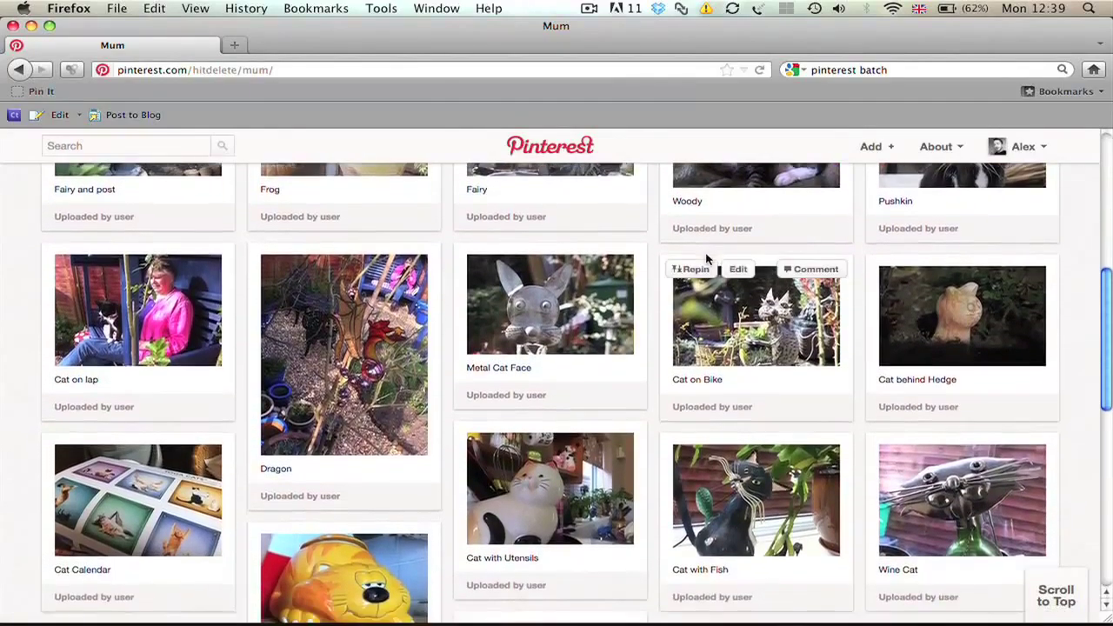
scroll(708, 260, "down", 4)
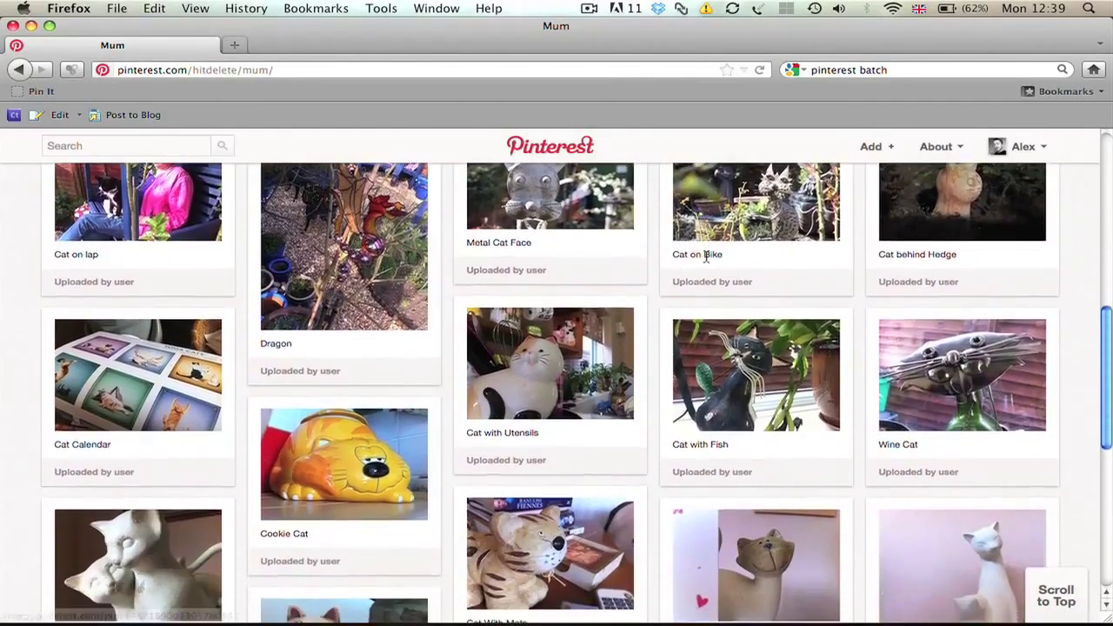
scroll(708, 260, "down", 5)
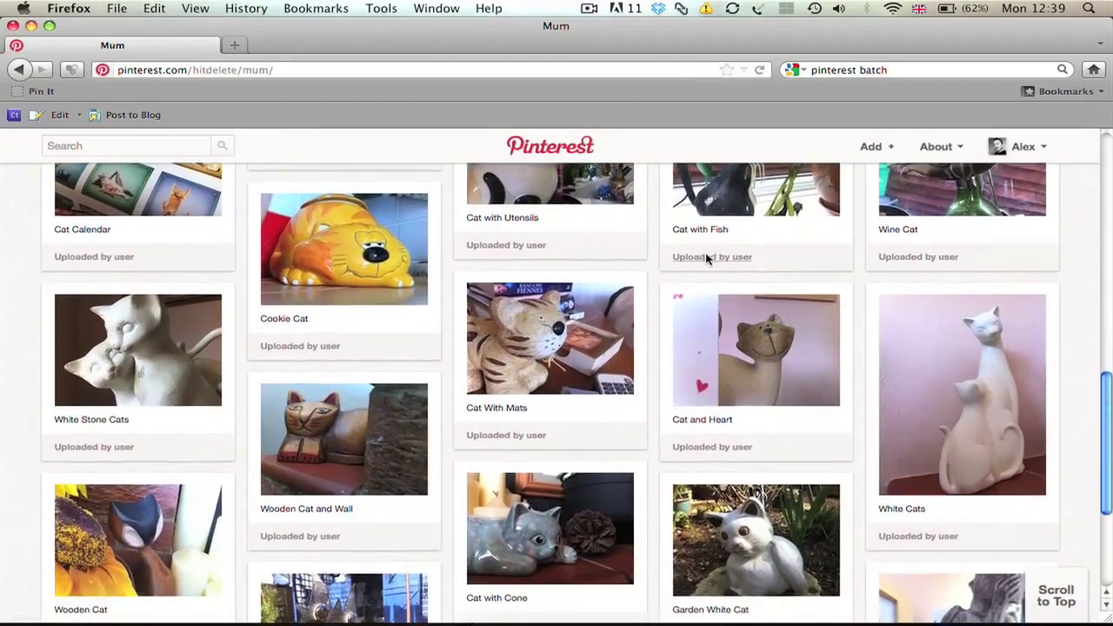
scroll(708, 260, "down", 5)
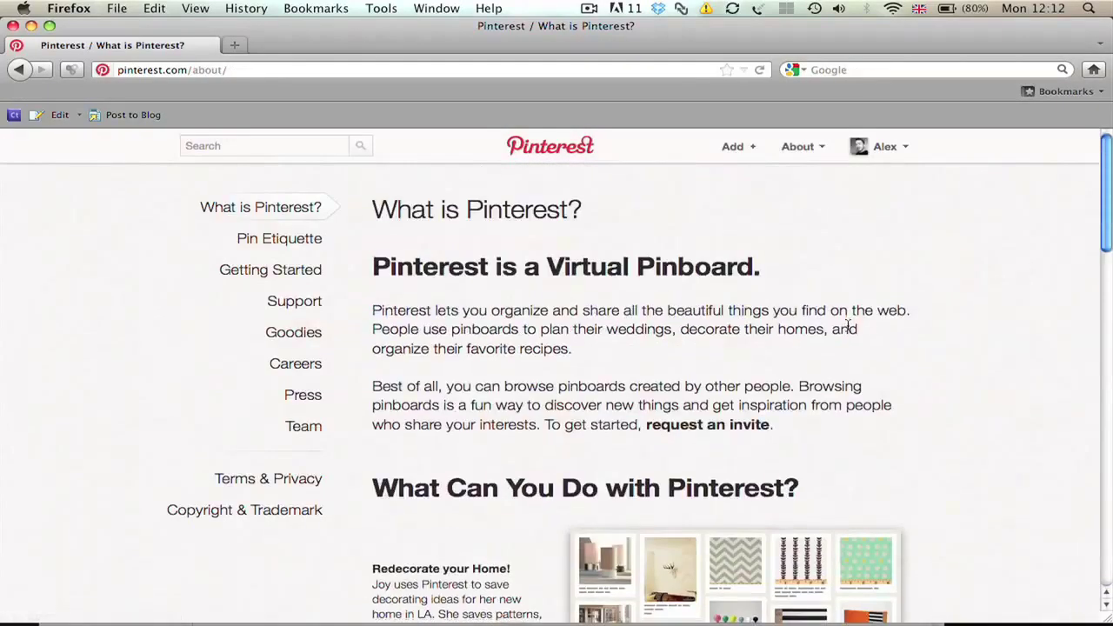
Drag the Pin It button from the Goodies page onto the Firefox Bookmarks Toolbar.
left_click(285, 340)
scroll(797, 321, "up", 10)
scroll(816, 330, "up", 3)
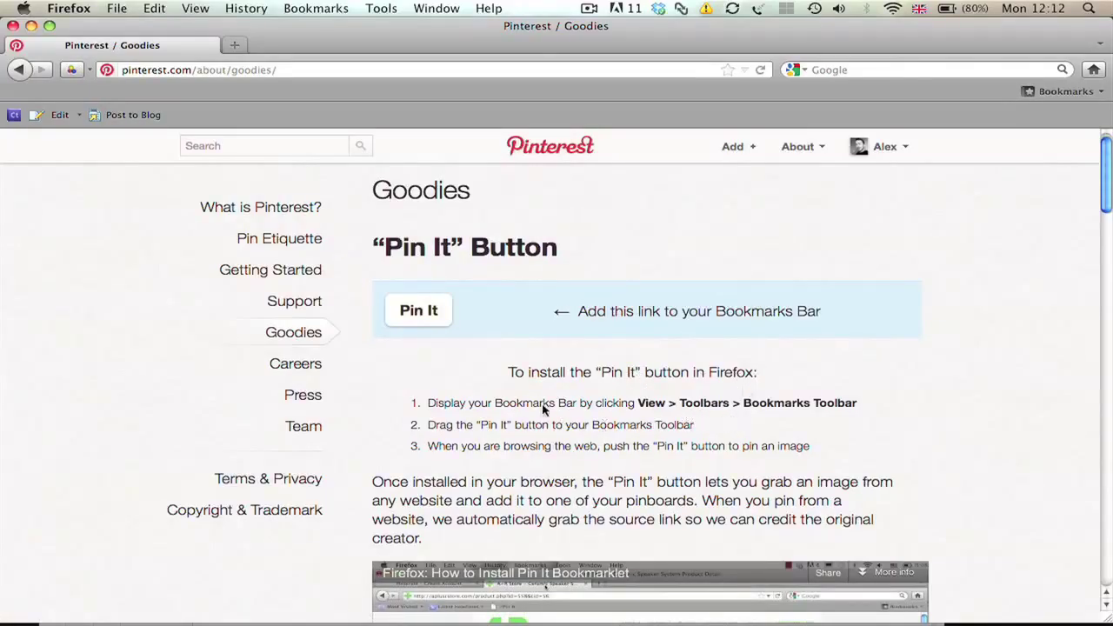
left_click_drag(420, 312, 207, 97)
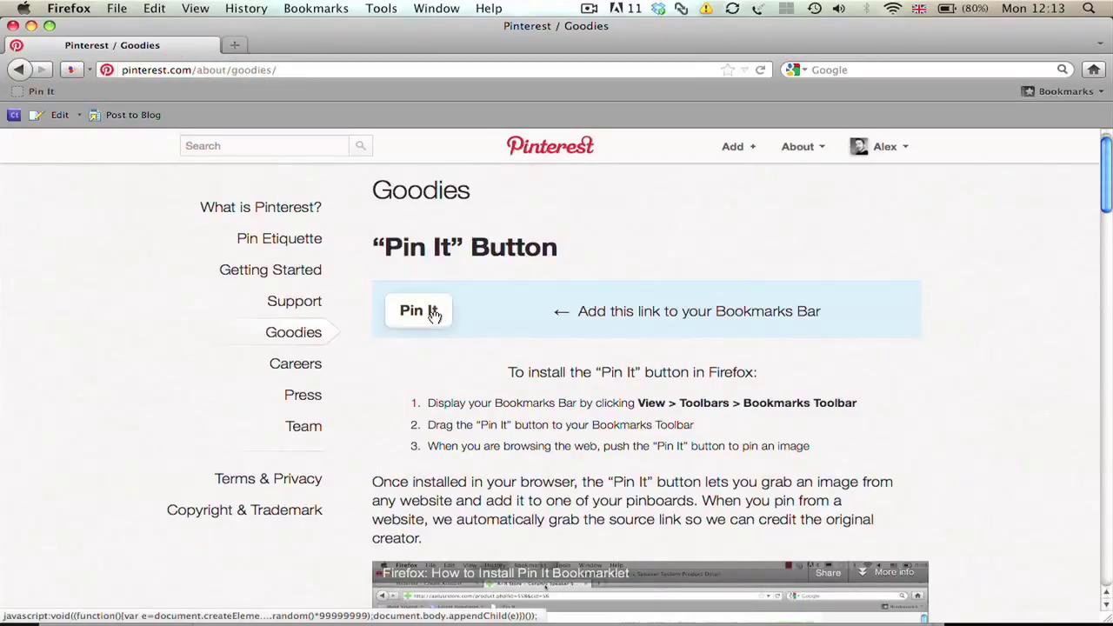
left_click_drag(432, 313, 992, 215)
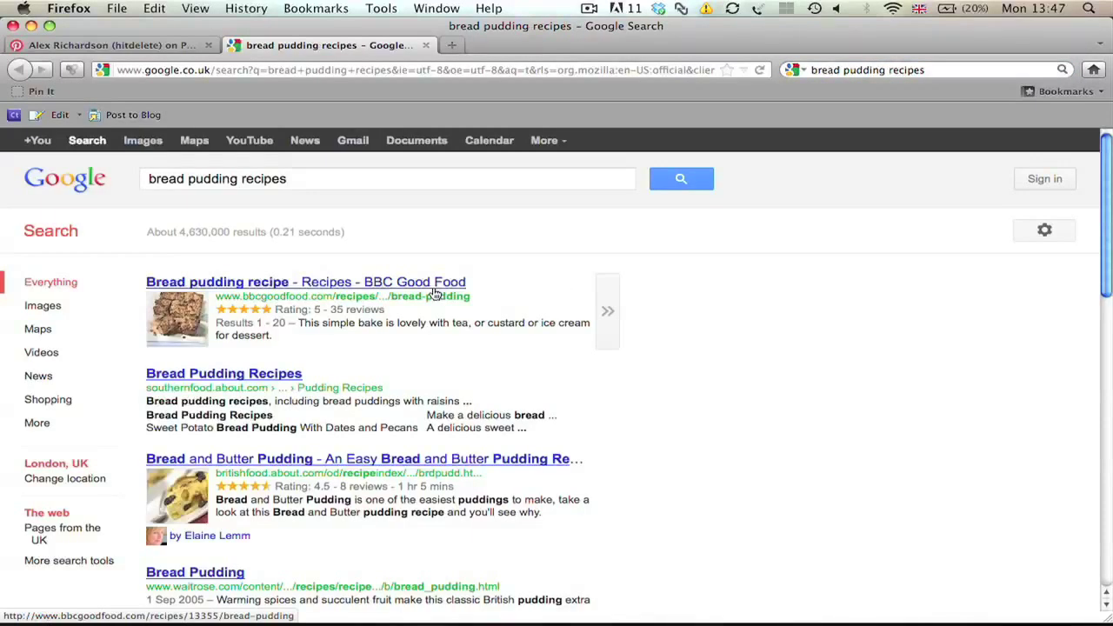
Pin the BBC Good Food bread pudding photo to Mum as 'Bread Pudding Recipe'.
left_click(424, 283)
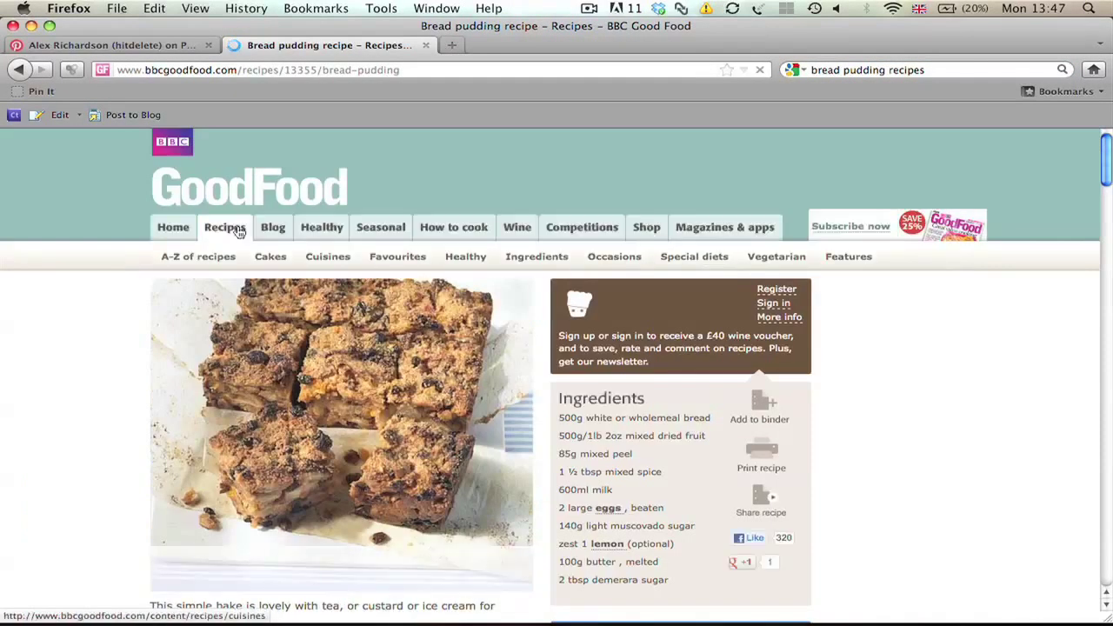
left_click(24, 94)
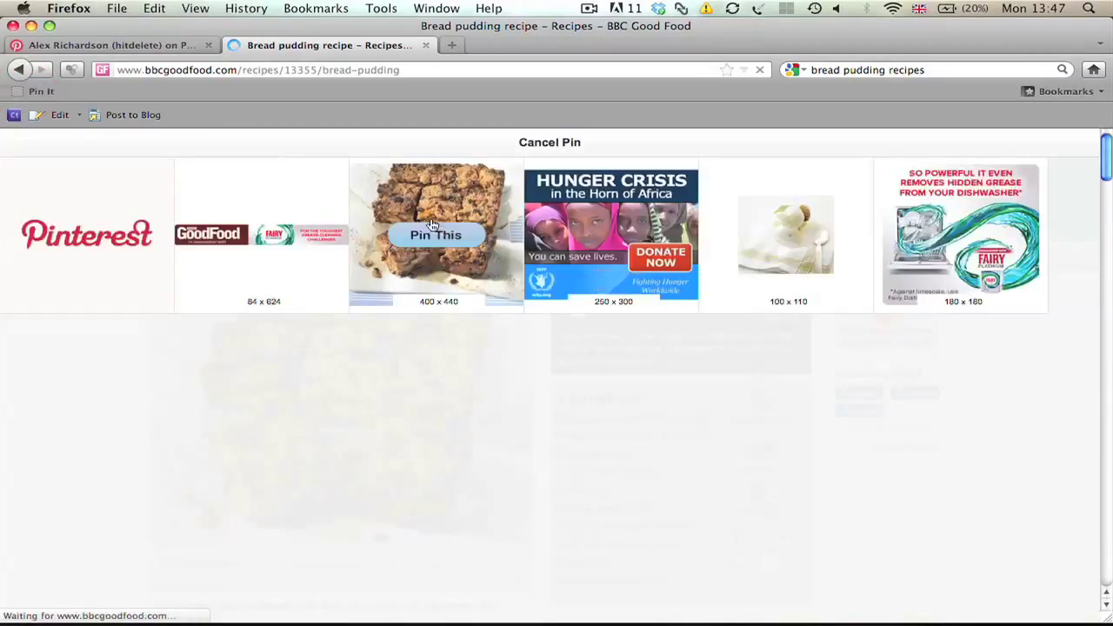
left_click(431, 228)
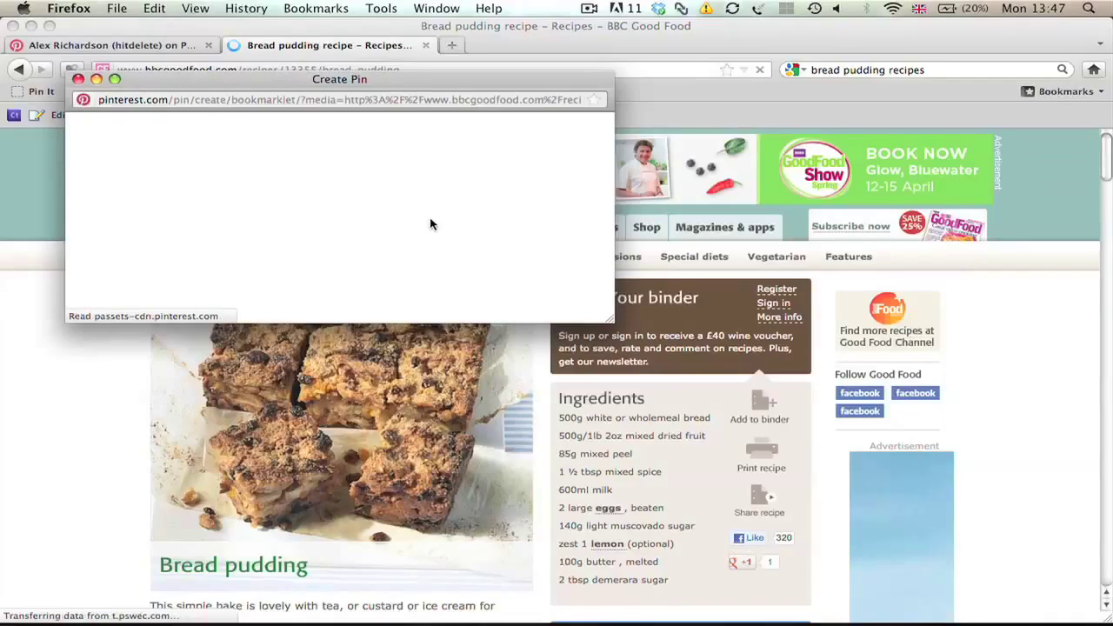
type("Bread Pudding Recipe")
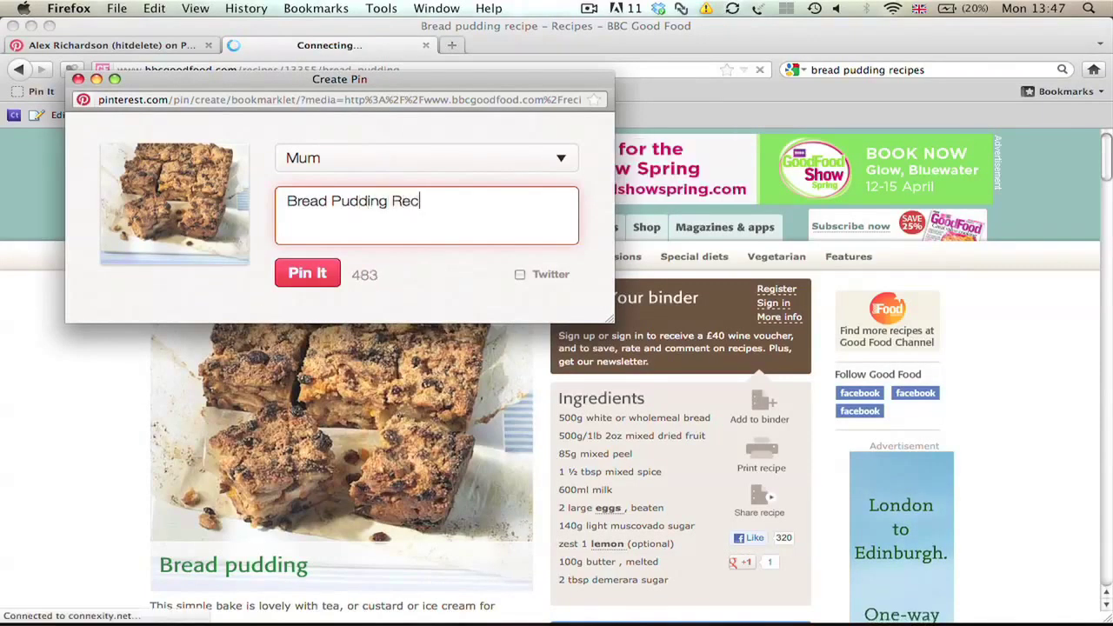
left_click(315, 275)
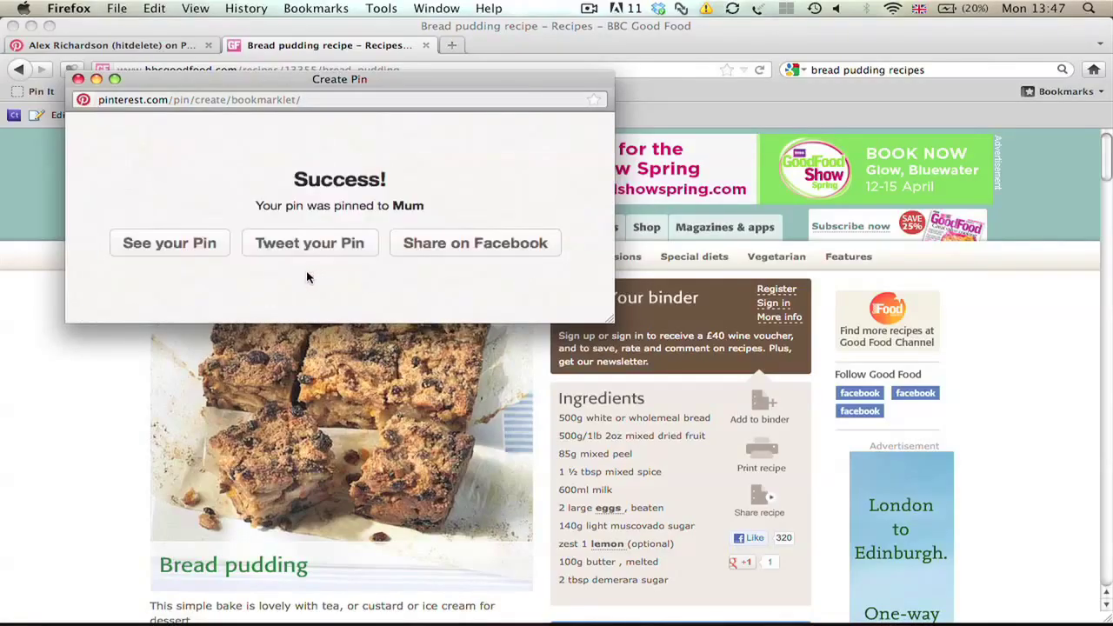
left_click(78, 79)
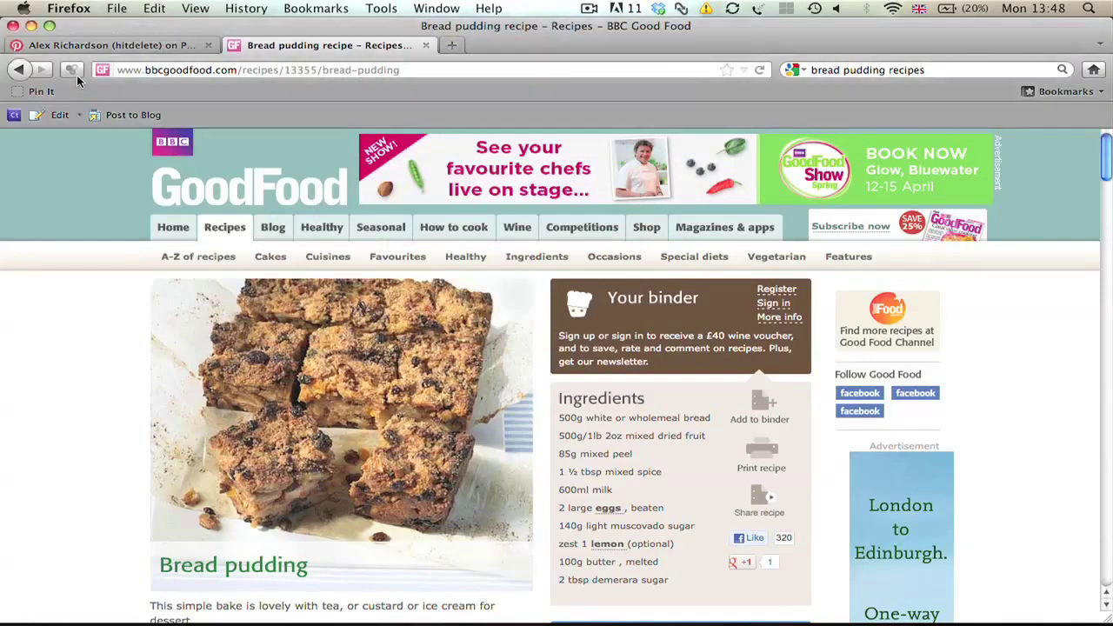
Search Google for 'Teriyaki Chicken Recipe' and open the BBC Food recipe result.
left_click(866, 71)
key("BackSpace")
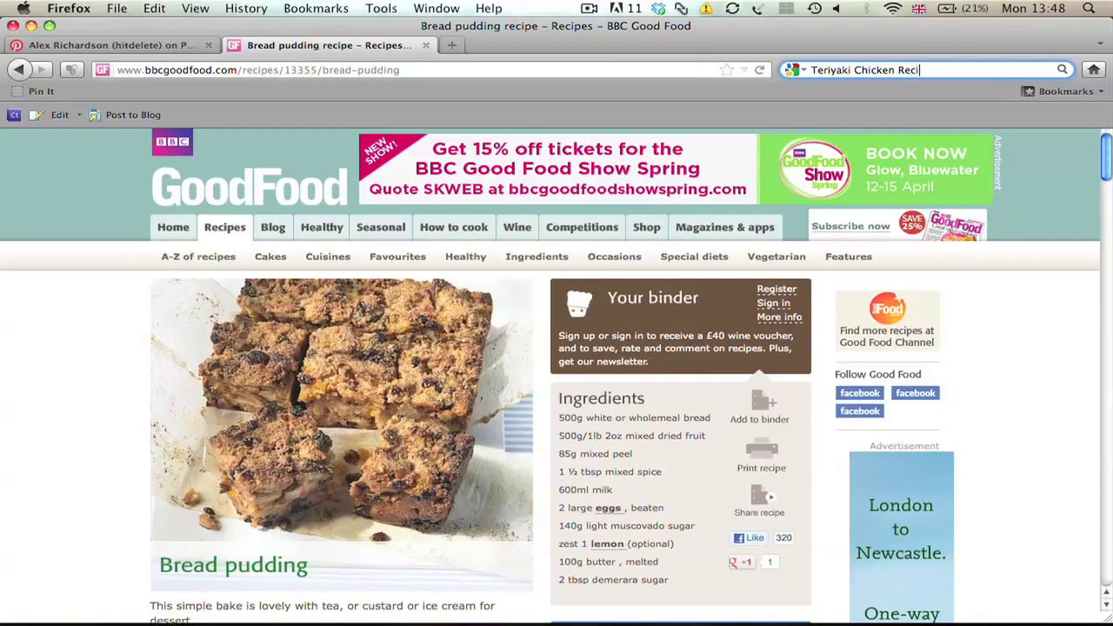
type("e")
key("Return")
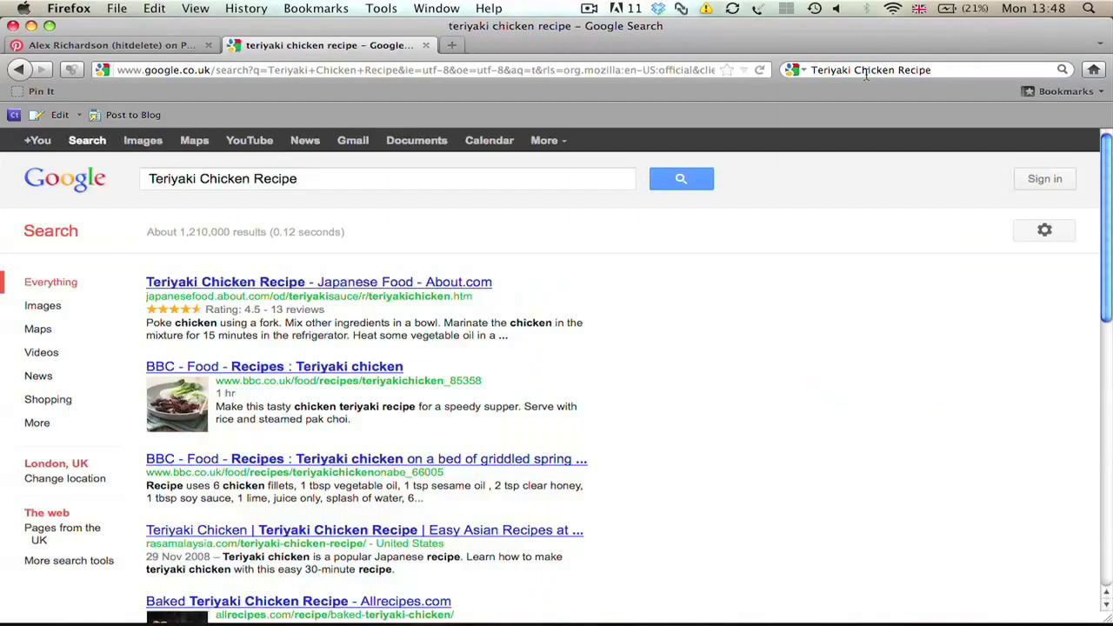
left_click(281, 369)
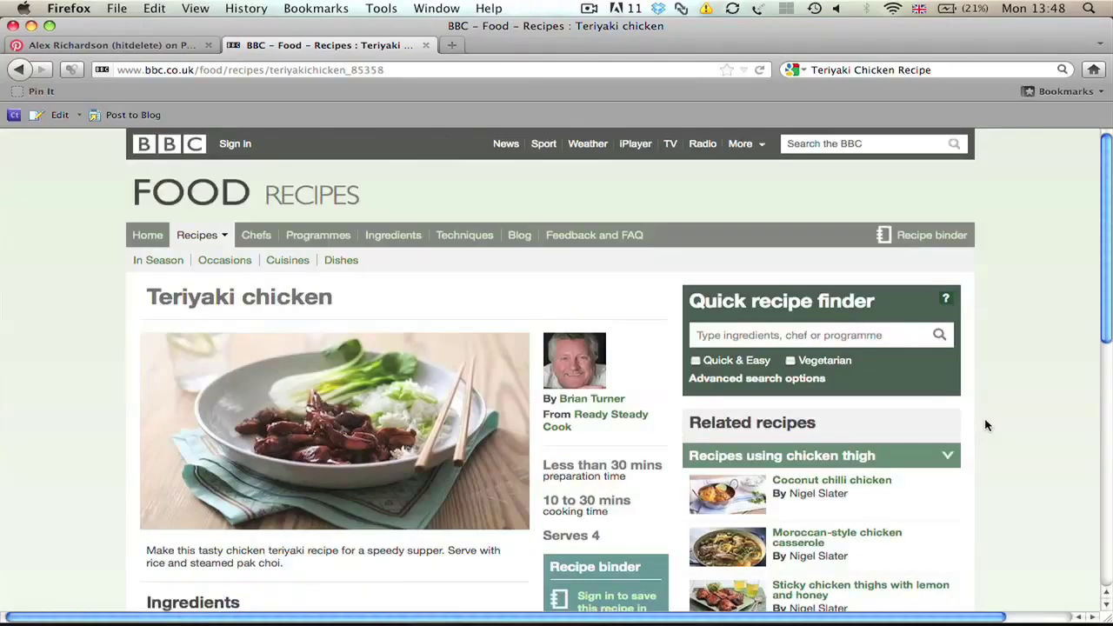
Pin the BBC teriyaki chicken photo to Mum, described as 'Teriyaki Chicken Recipe'.
left_click(38, 92)
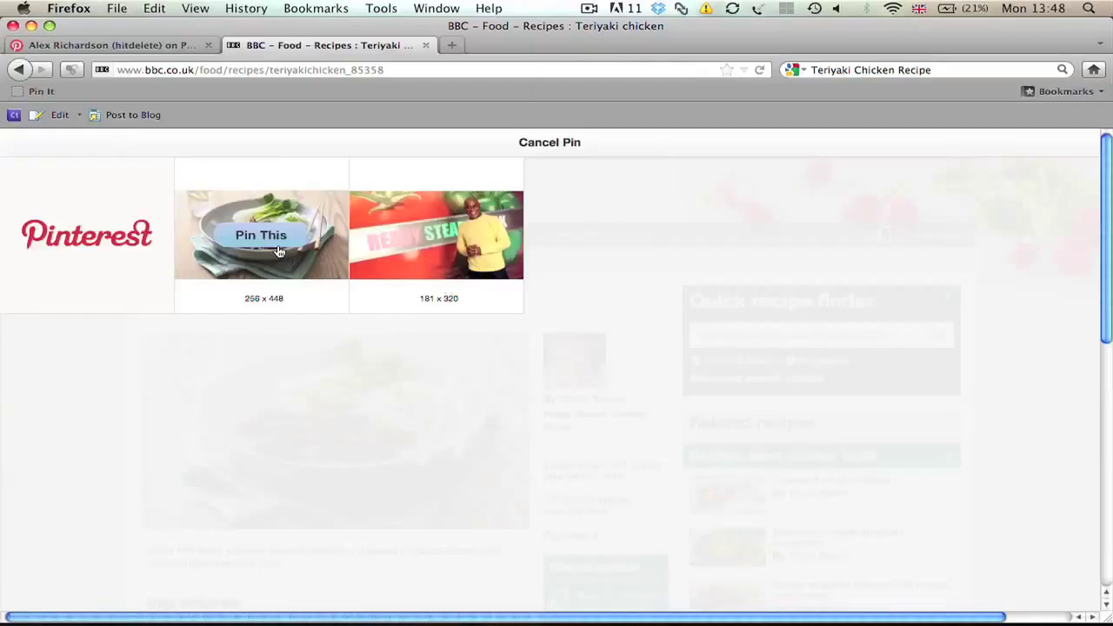
left_click(261, 236)
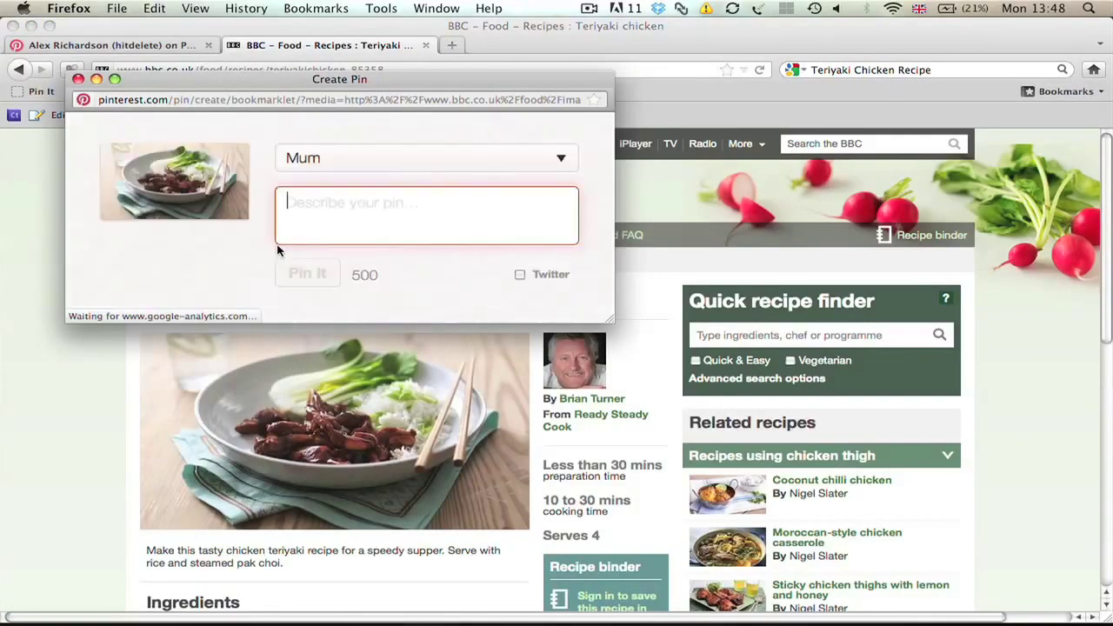
type("Teriyaki Chicken Recipe")
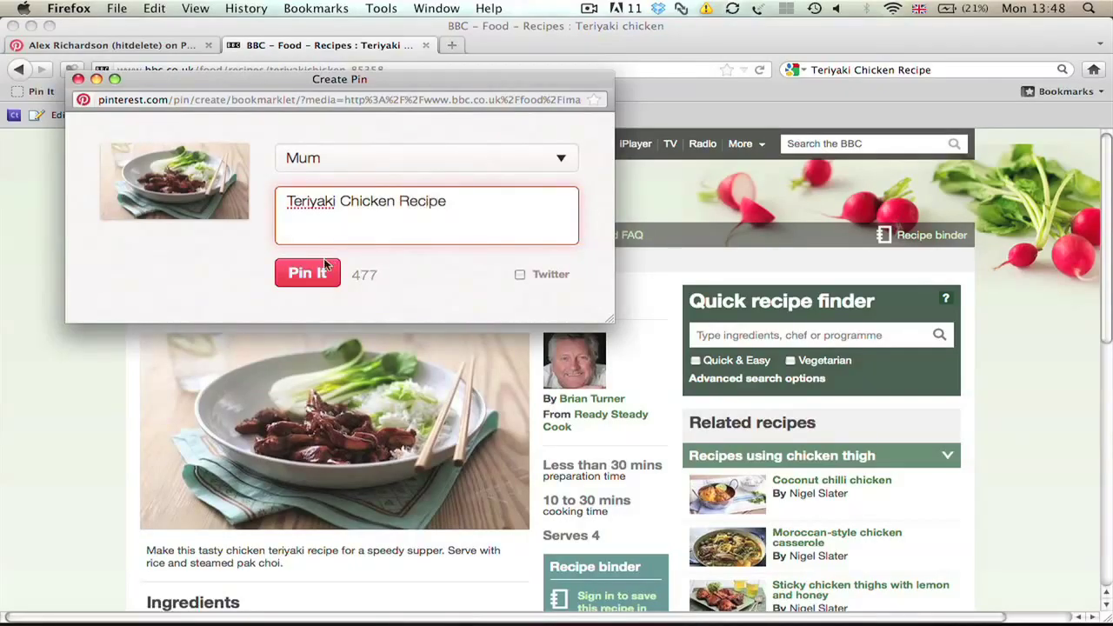
left_click(321, 274)
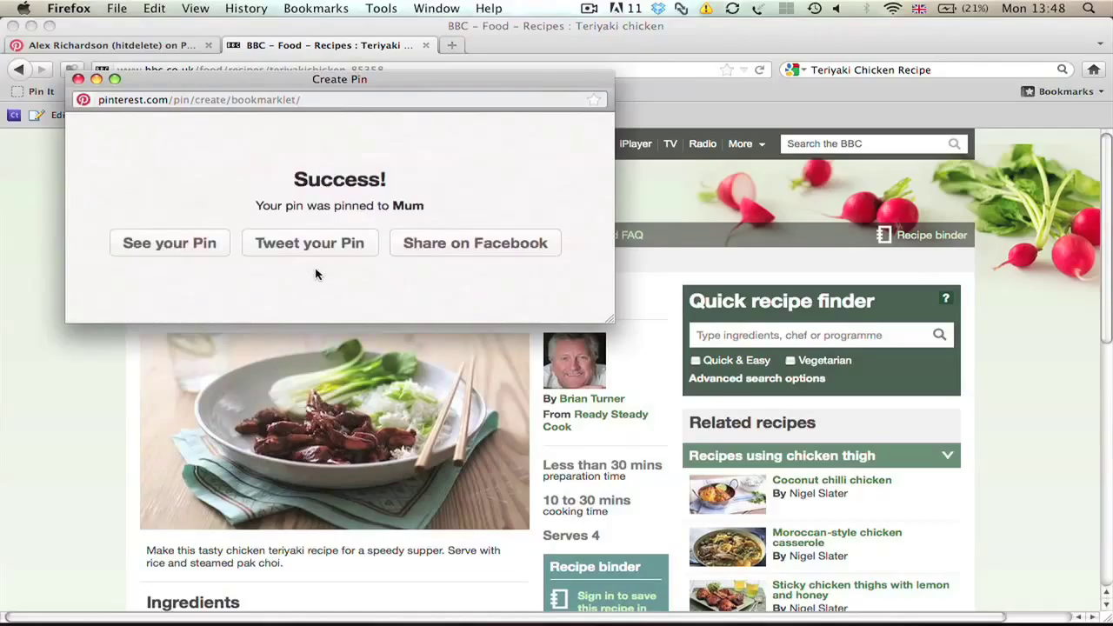
Close the pin confirmation and open the Teriyaki Chicken Recipe pin on the Mum board.
left_click(78, 79)
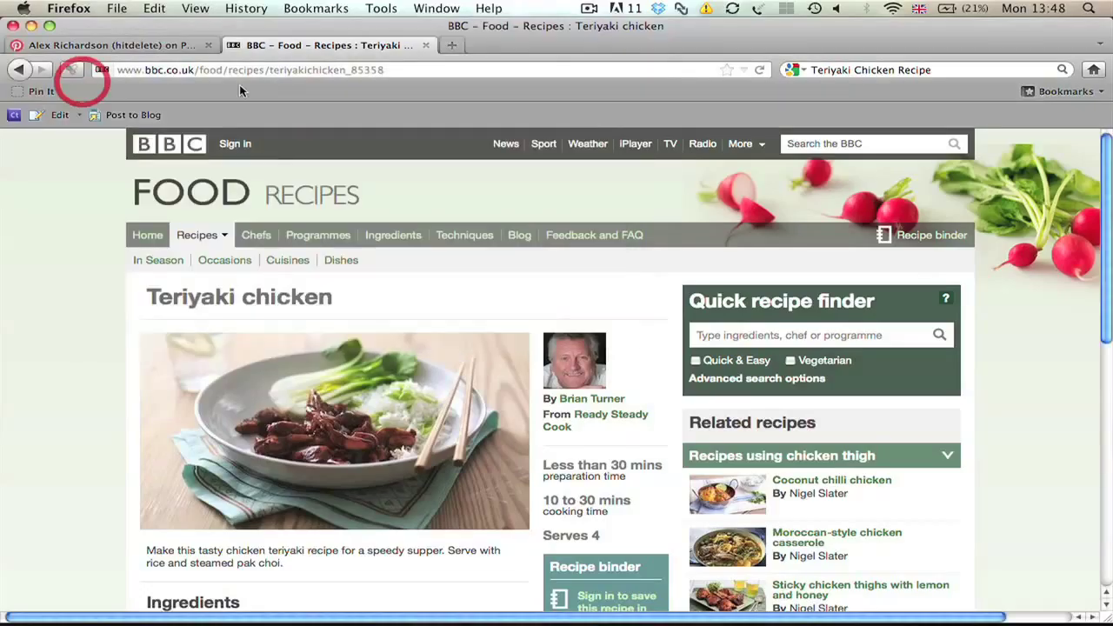
left_click(151, 45)
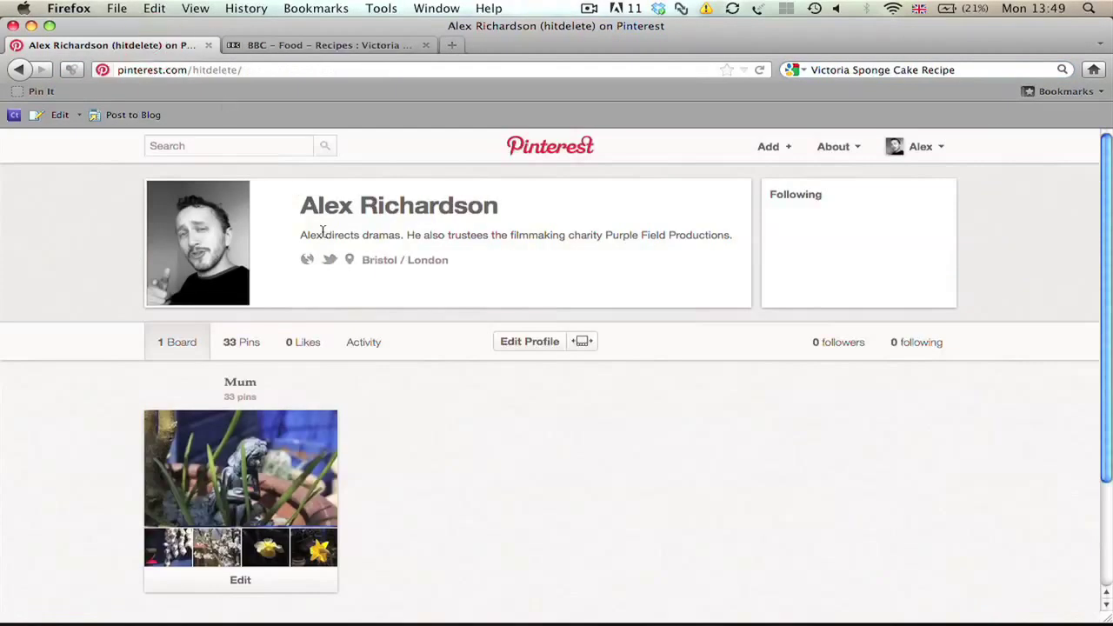
left_click(236, 383)
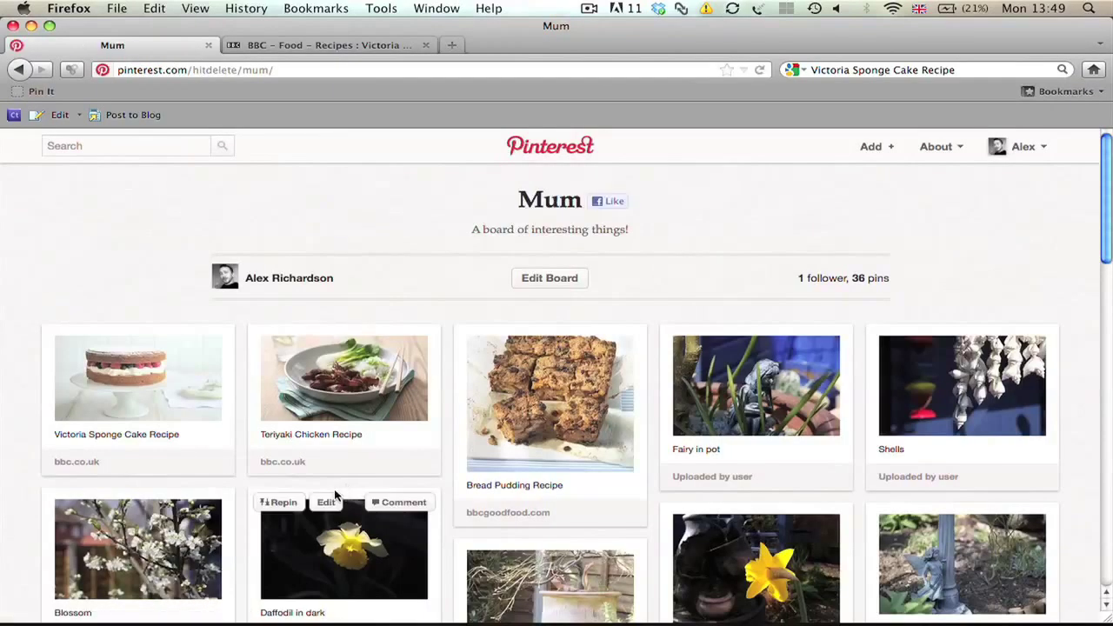
left_click(337, 396)
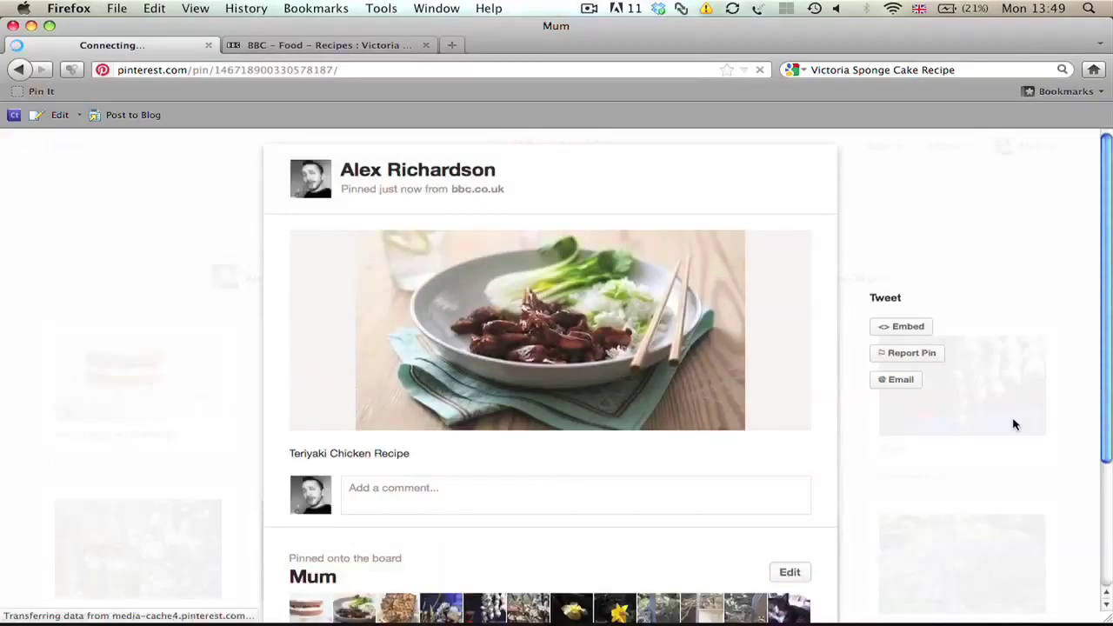
scroll(1014, 424, "down", 5)
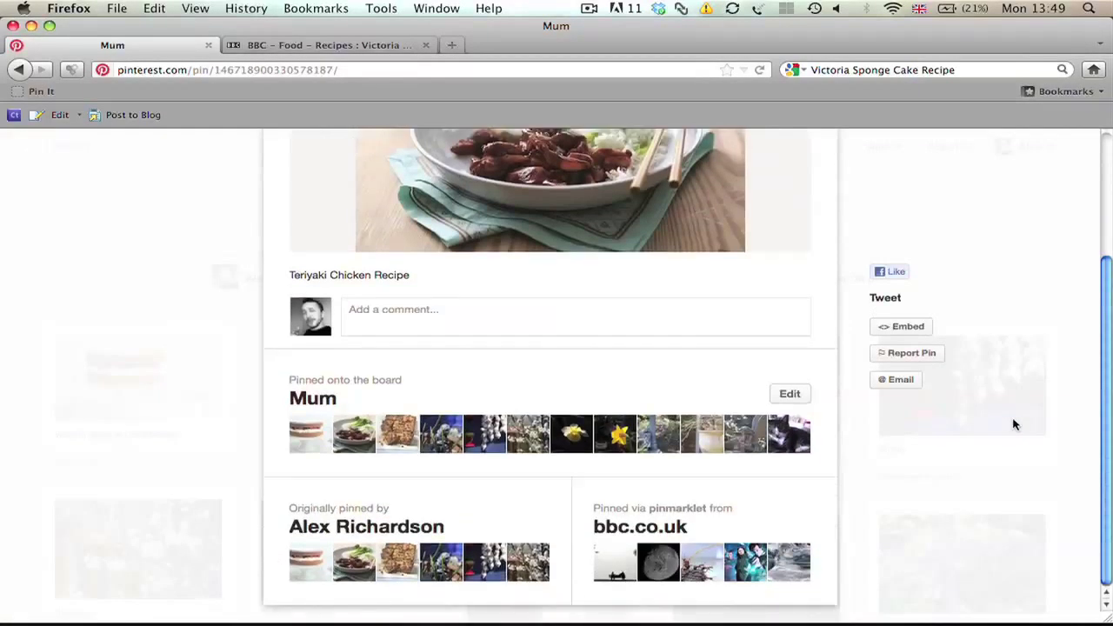
scroll(1013, 424, "up", 5)
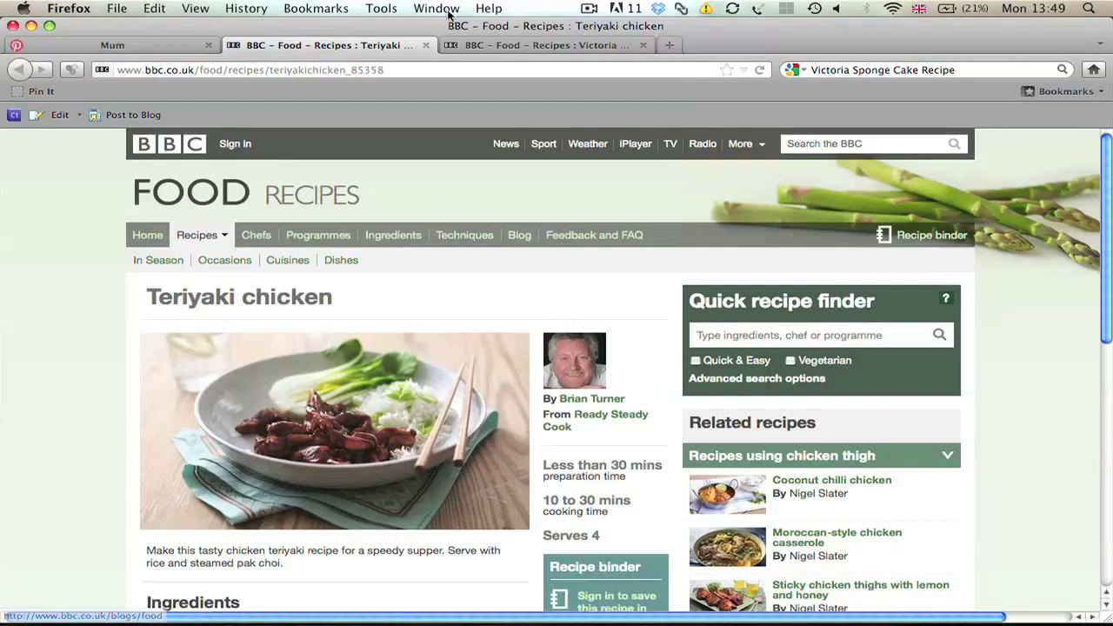
Close the leftover BBC teriyaki recipe tab.
left_click(426, 46)
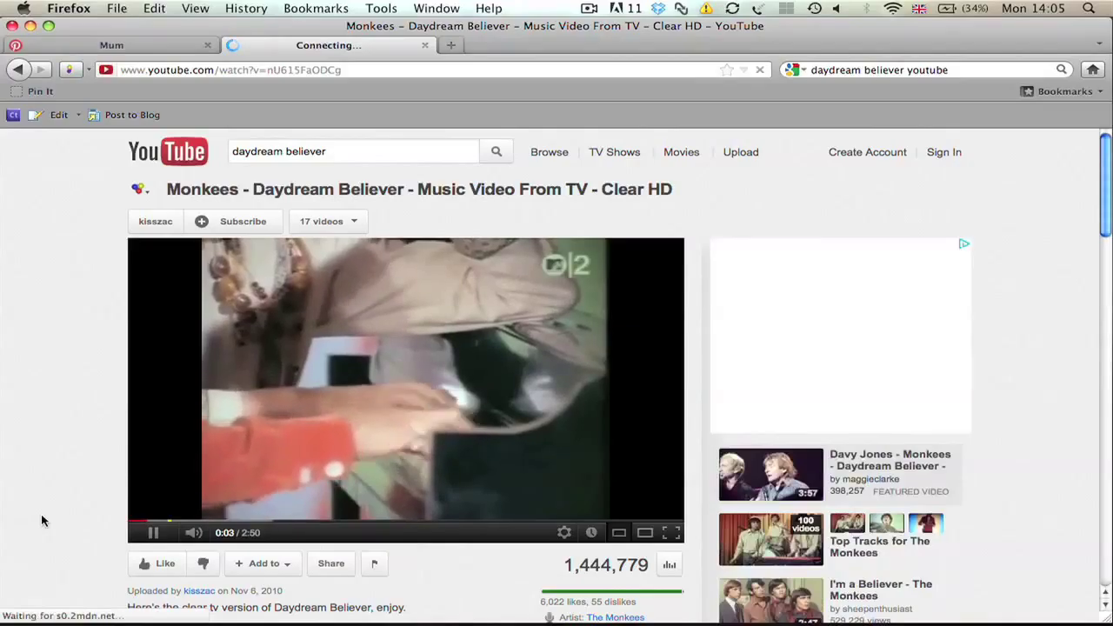
Pause the video and pin its thumbnail to Mum as 'Monkees - Daydream Believer'.
left_click(152, 532)
left_click(39, 91)
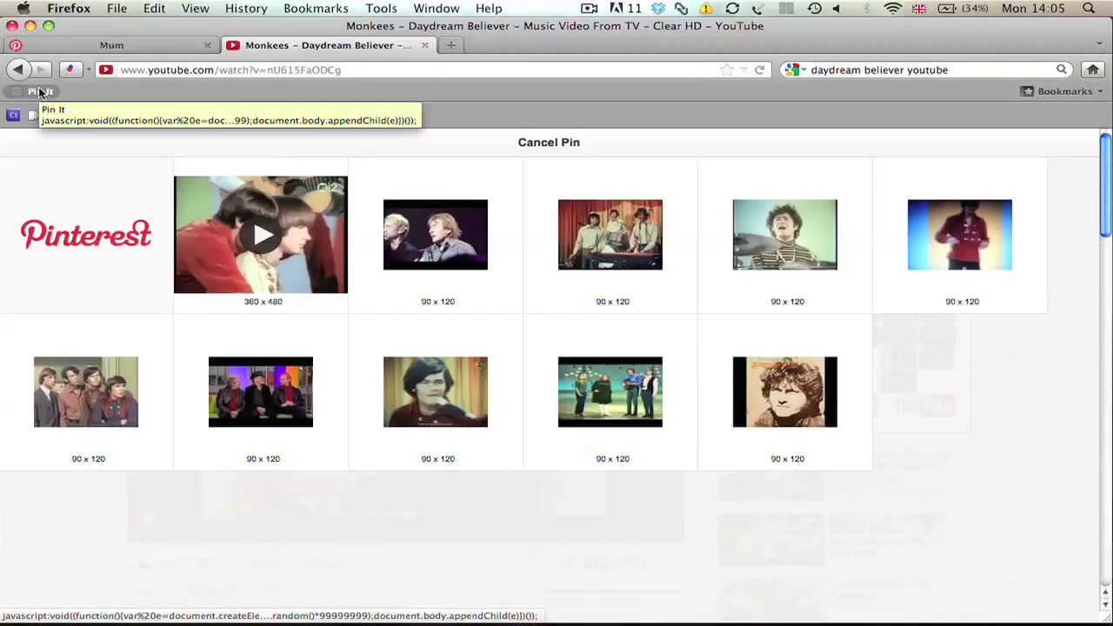
mouse_move(240, 255)
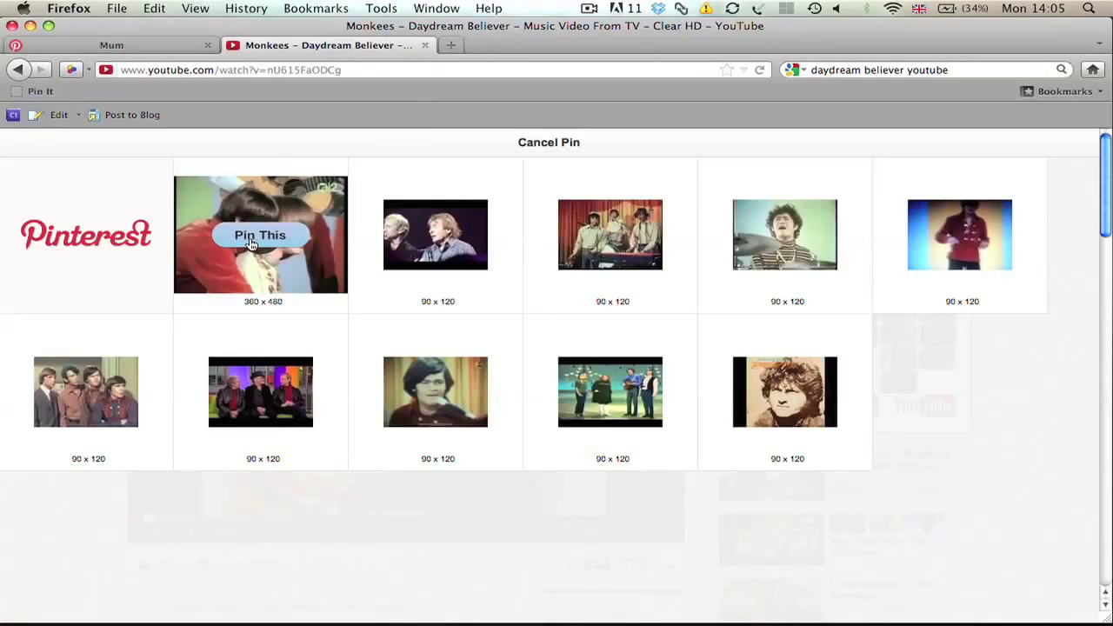
left_click(252, 236)
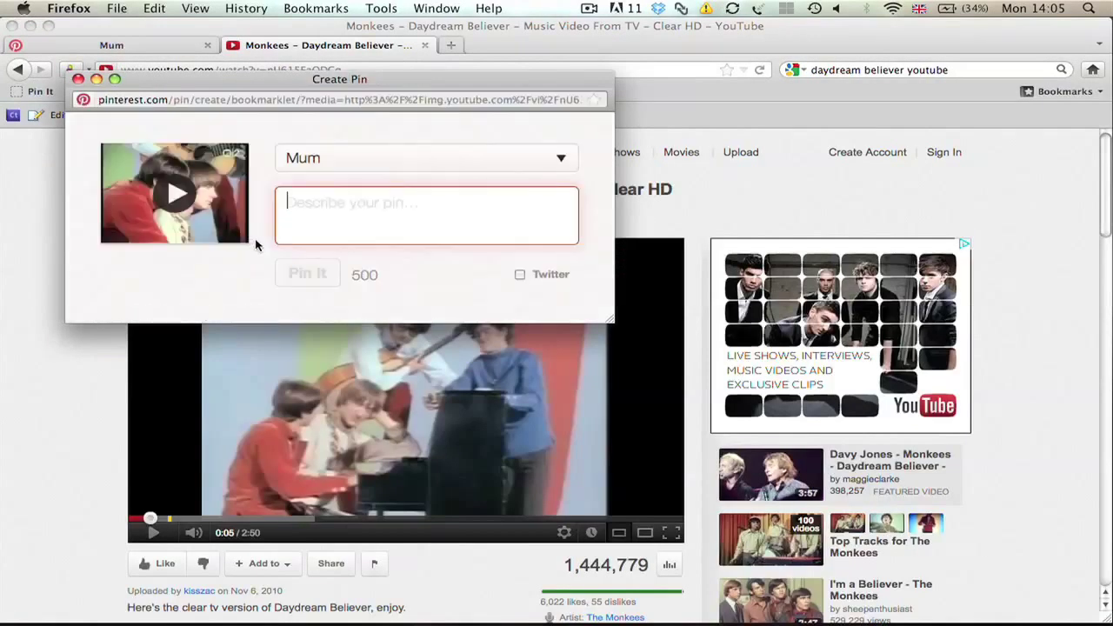
type("Monkee")
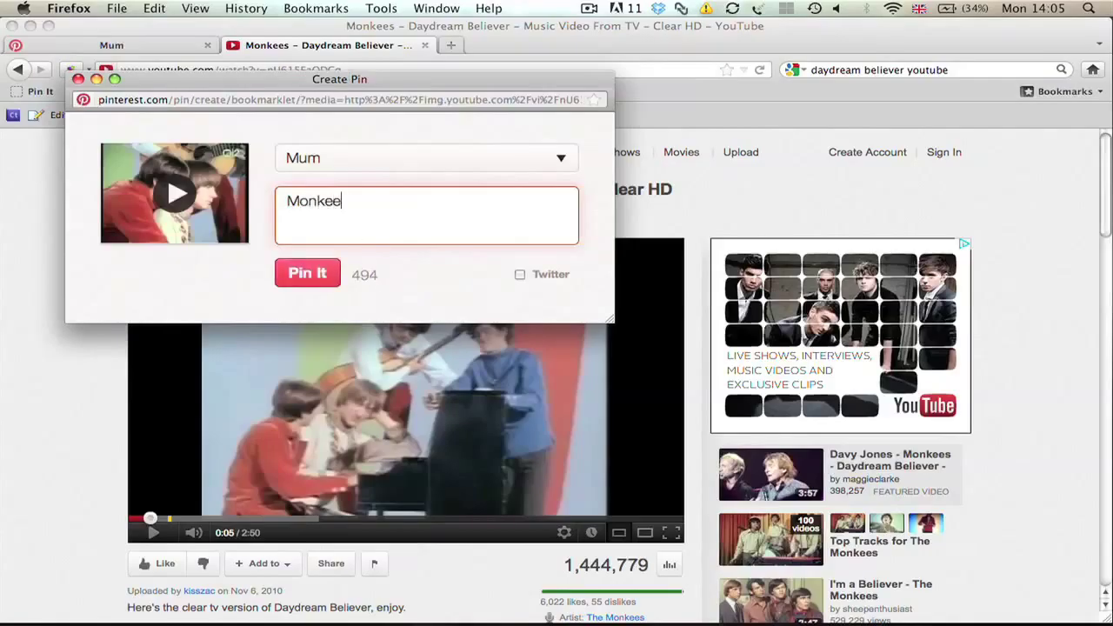
type("s - Daydream Believer")
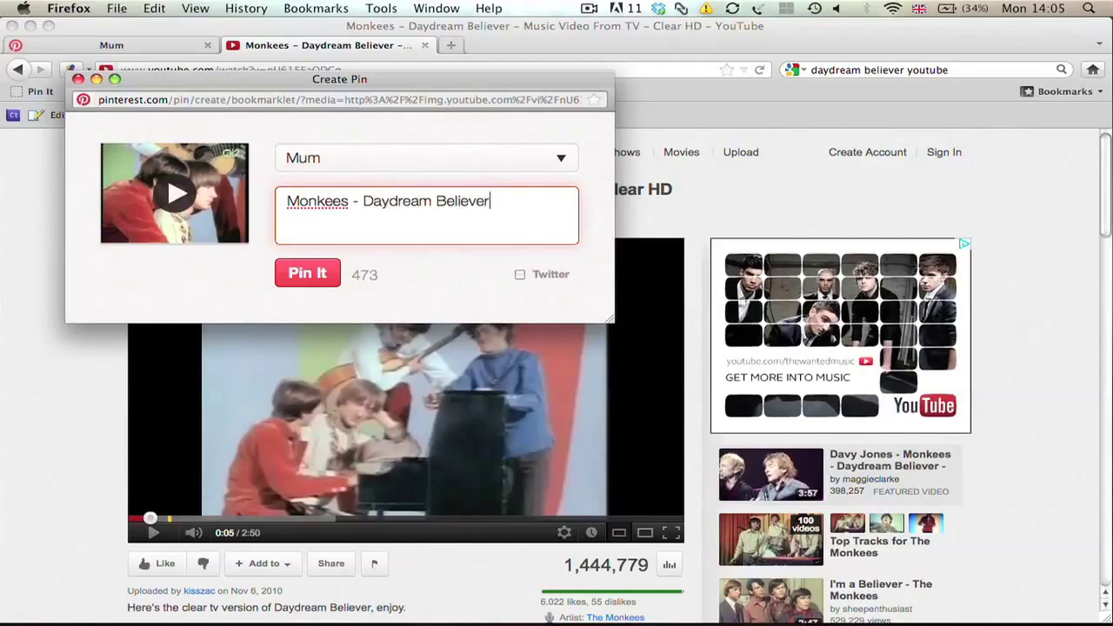
left_click(323, 274)
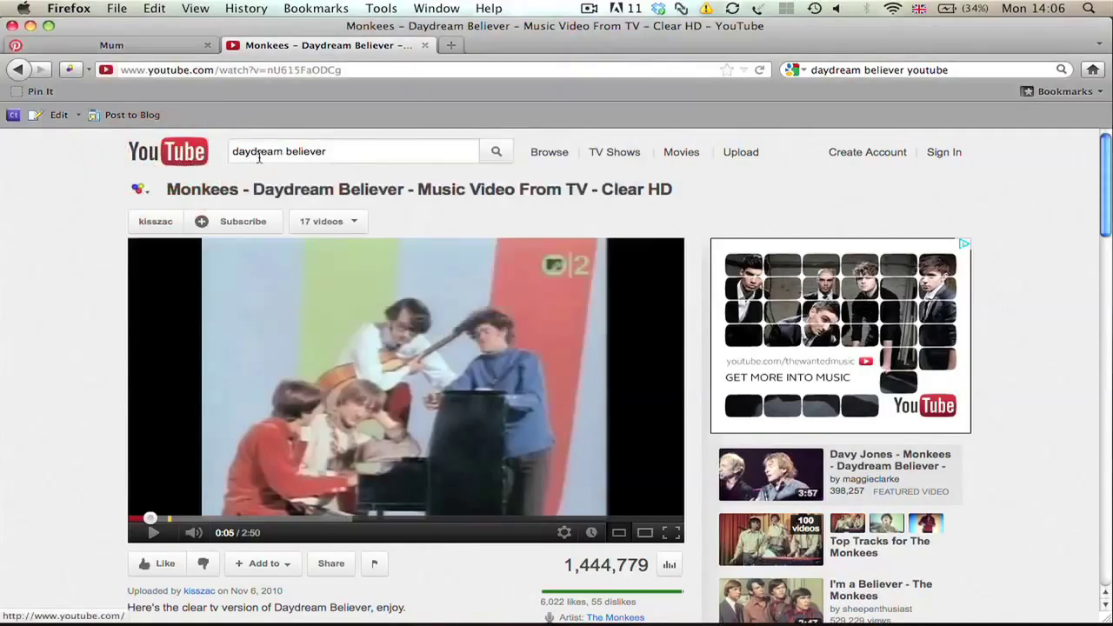
Open the stained glass sun catchers video from a YouTube search and pause it.
left_click(261, 151)
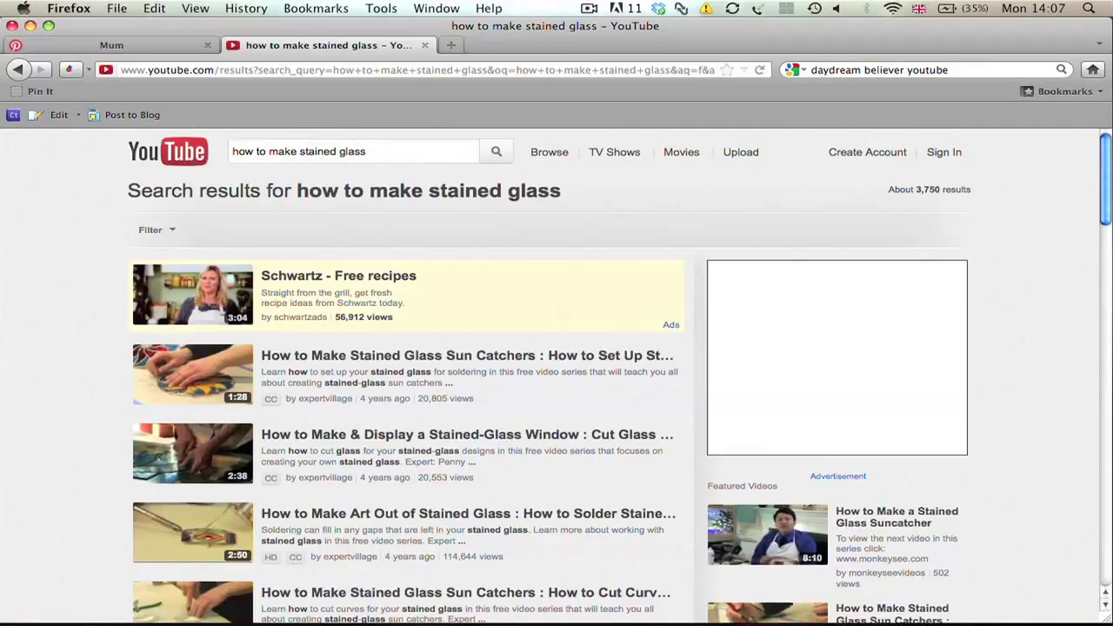
left_click(320, 356)
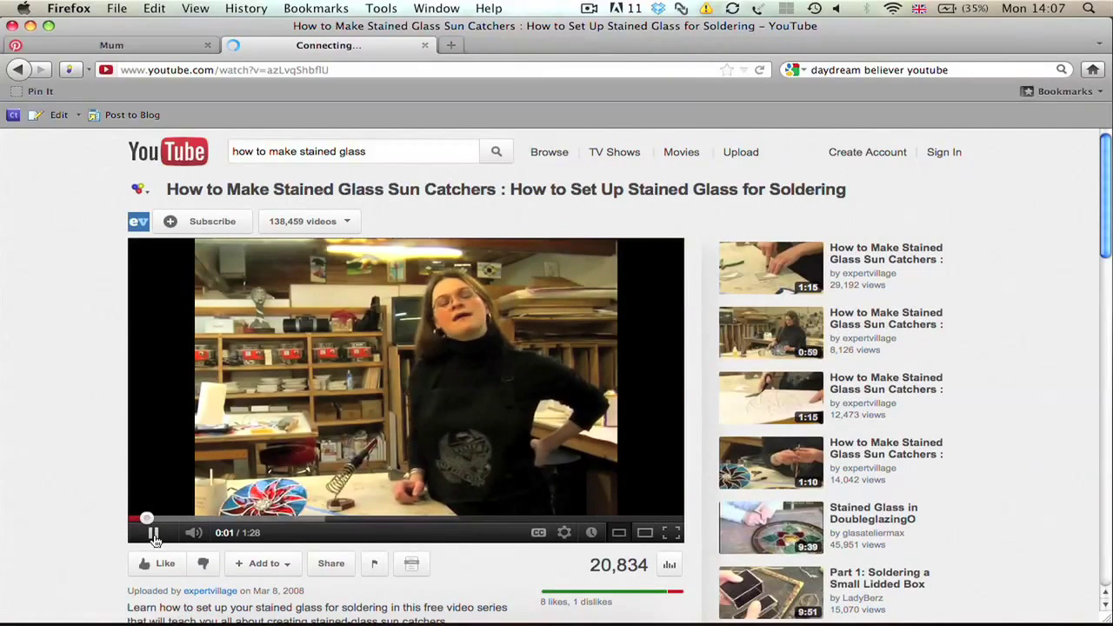
left_click(154, 534)
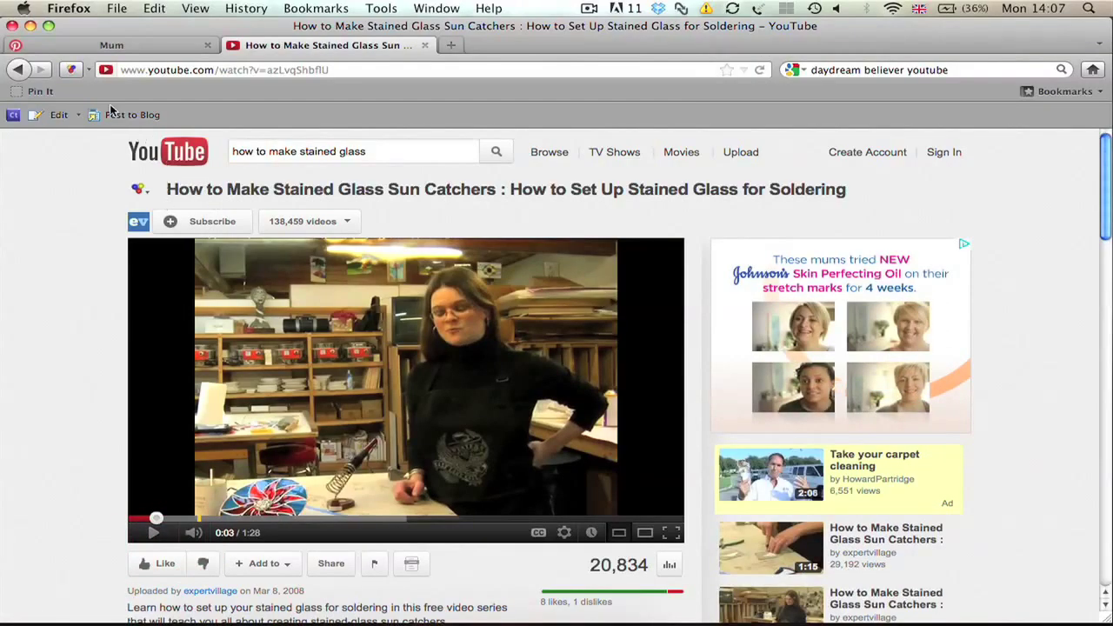
Pin the video thumbnail to Mum as 'How to make Stained Glass Suncatchers'.
left_click(13, 91)
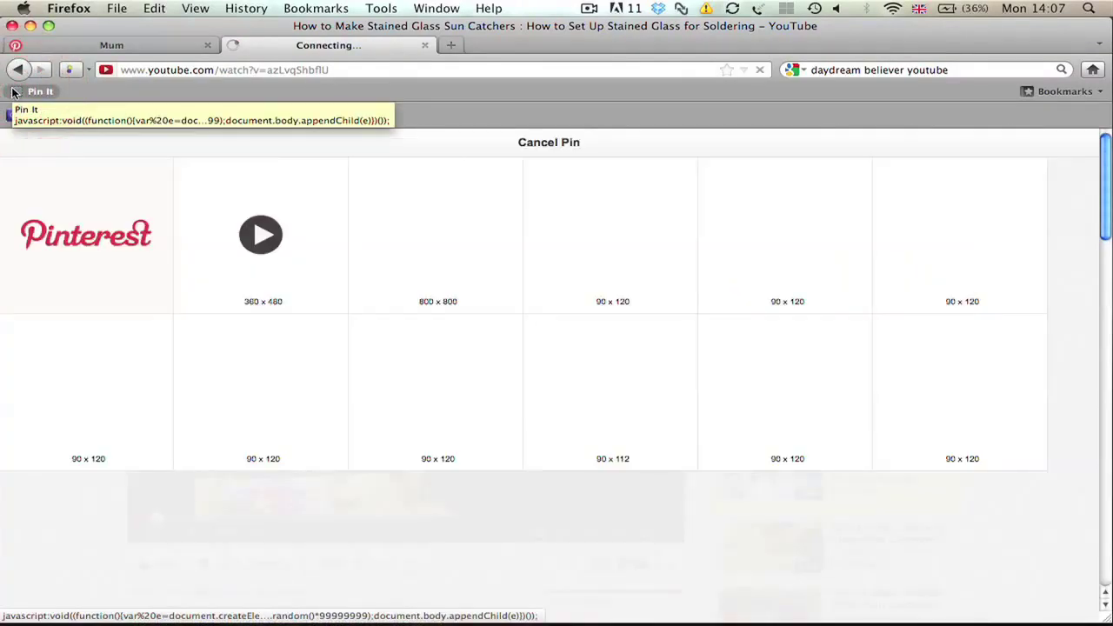
left_click(283, 242)
type("How to make Stained Glass Suncatchers")
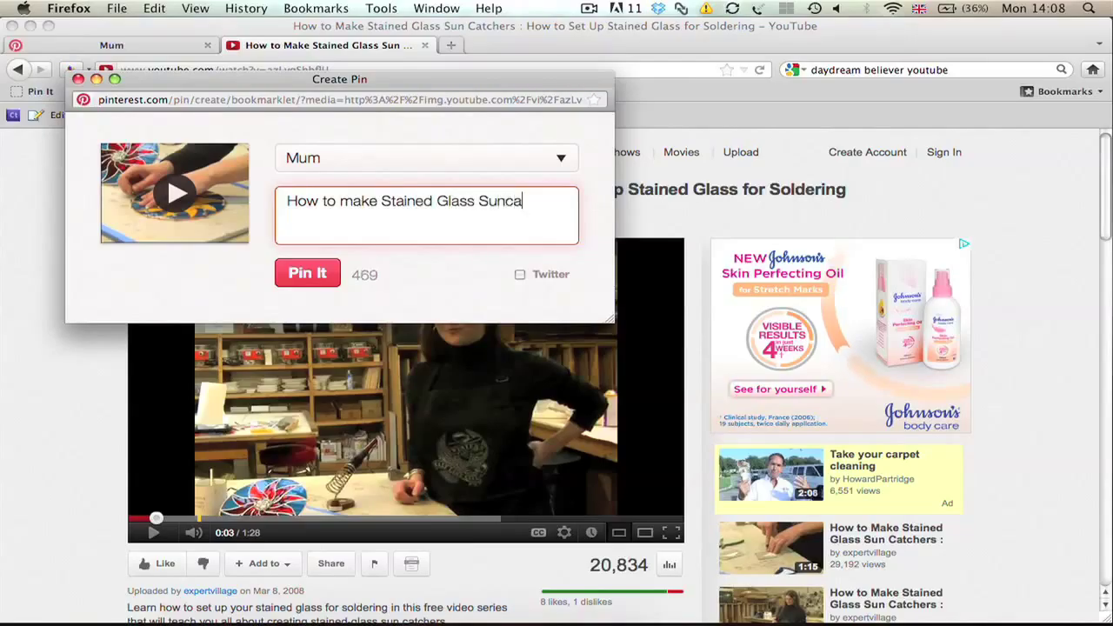
left_click(318, 275)
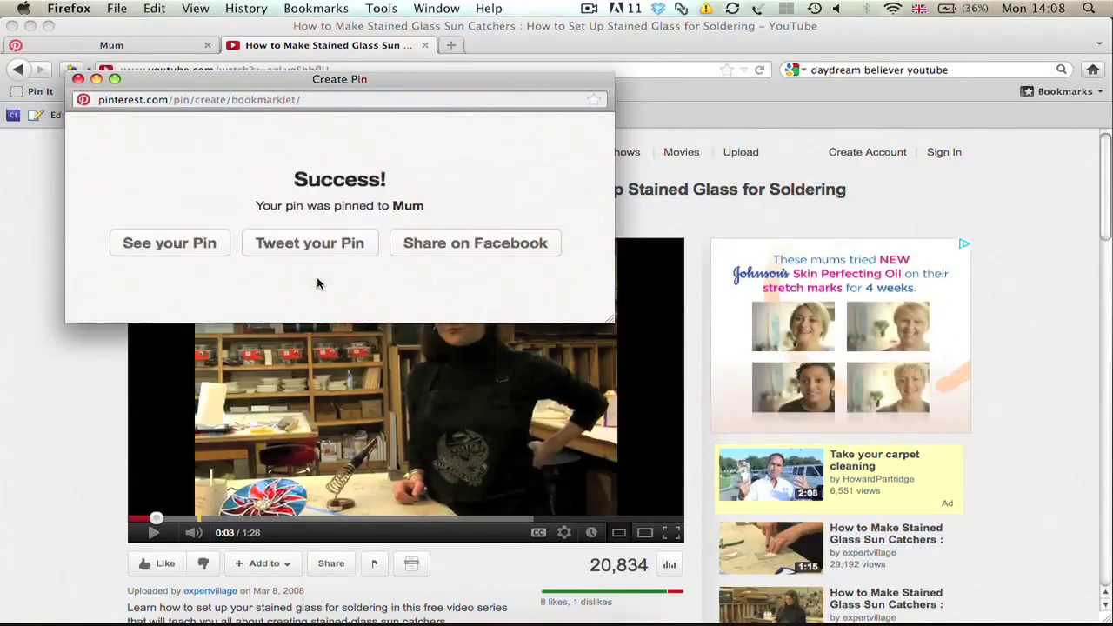
left_click(142, 158)
Open the Mum board and view the stained glass video pin.
left_click(238, 385)
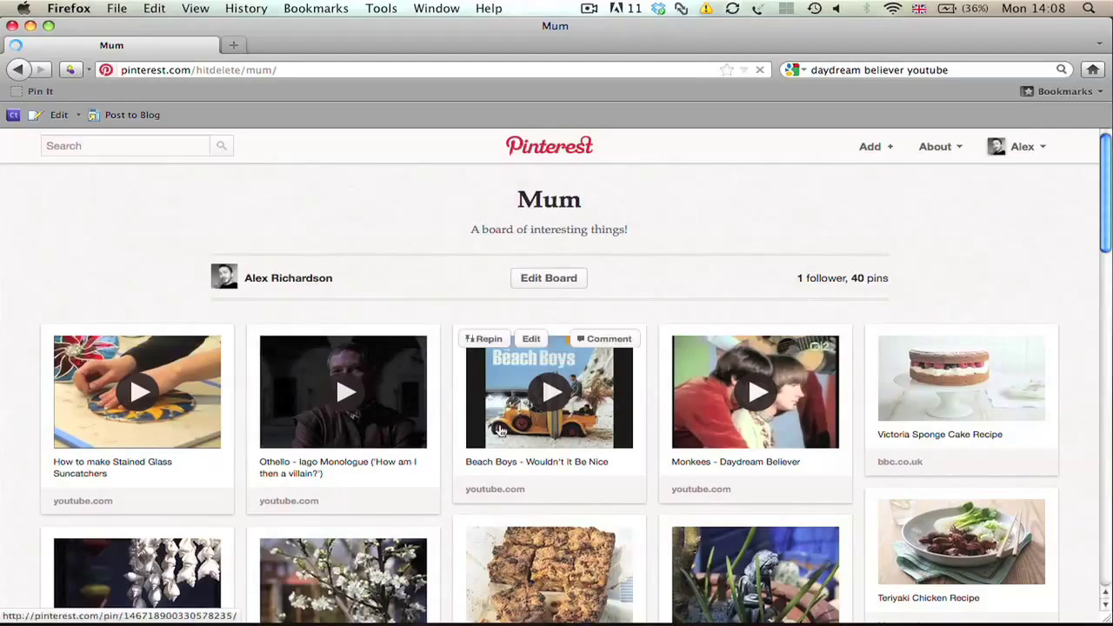
scroll(318, 537, "down", 1)
scroll(318, 537, "down", 2)
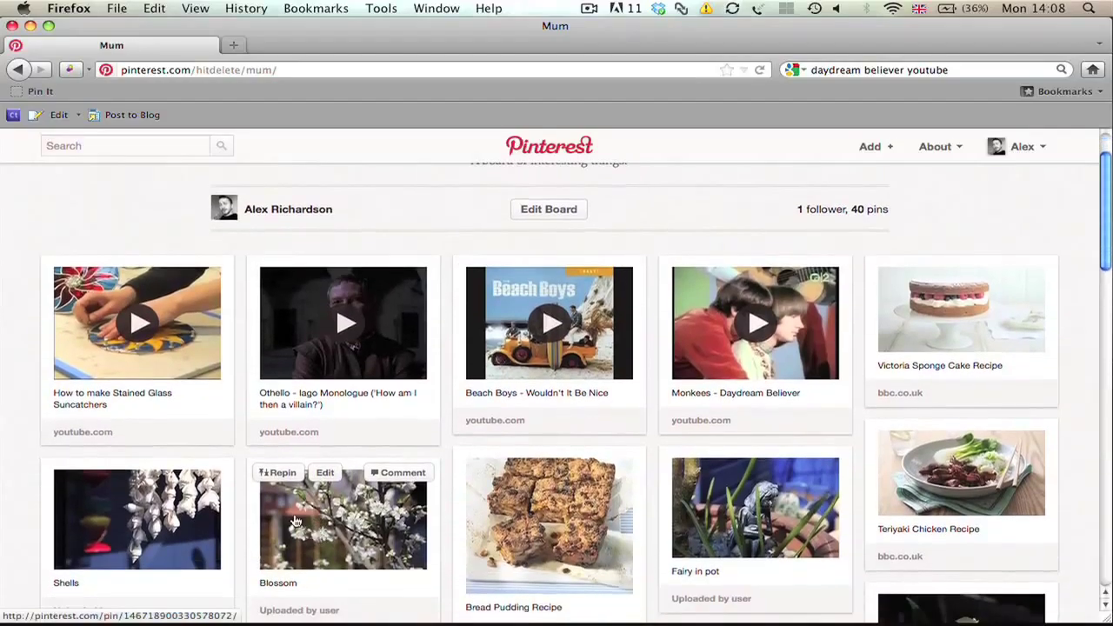
left_click(144, 319)
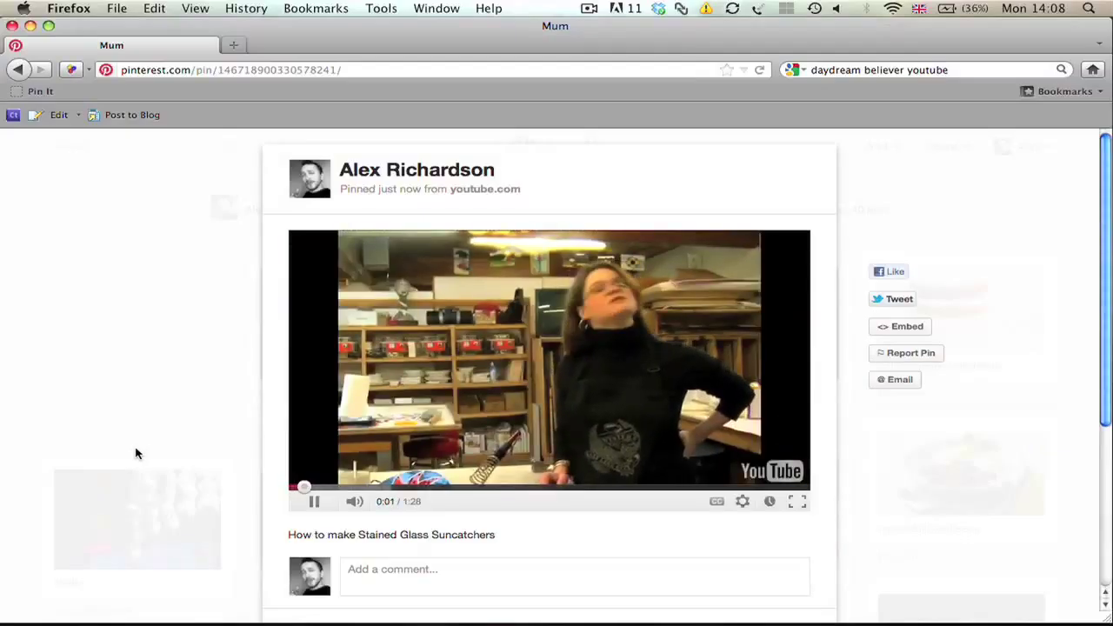
Scroll down the board and open the Blossom photo pin full size.
scroll(135, 453, "down", 3)
scroll(136, 452, "down", 2)
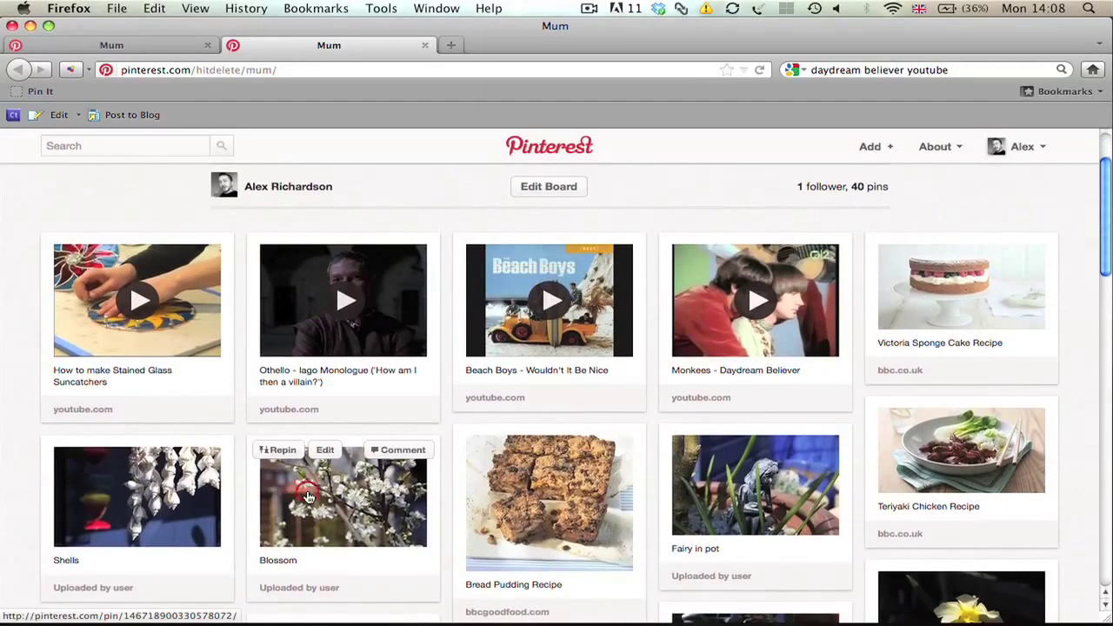
left_click(309, 496)
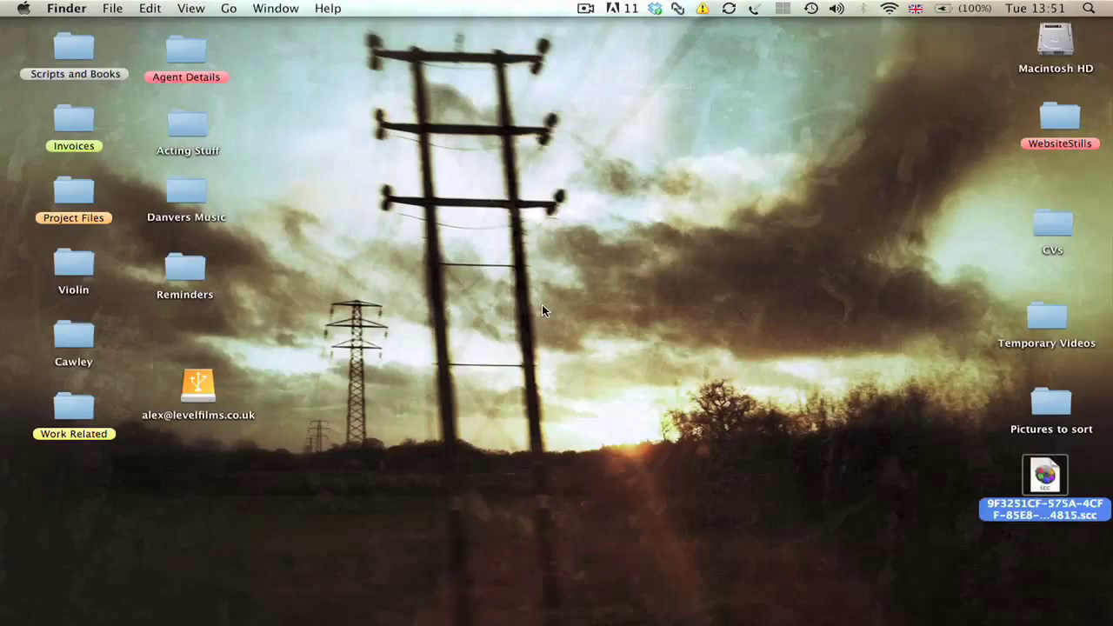
mouse_move(474, 617)
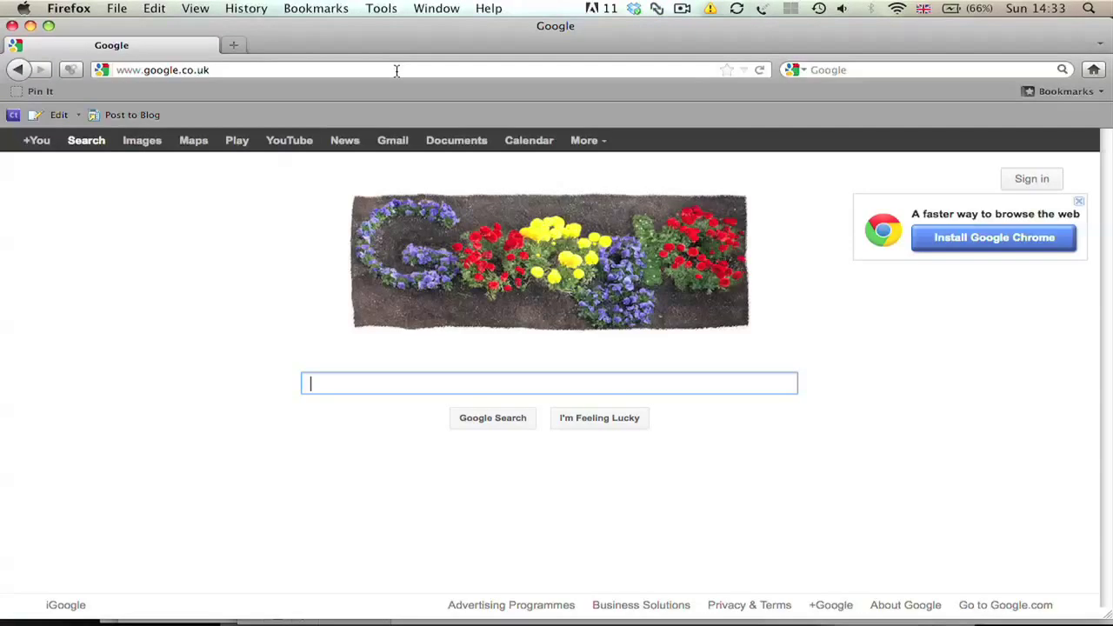
Begin entering a new web address starting with 'www' in Firefox.
left_click(397, 68)
type("www.familyconnections.org.uk/about/your")
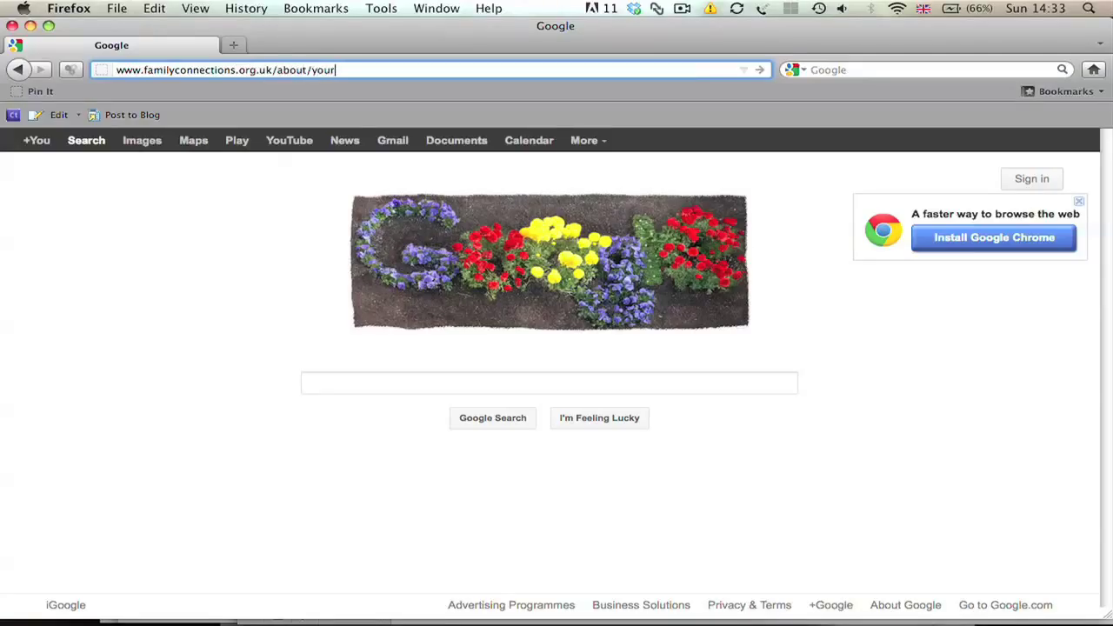
type("-resources")
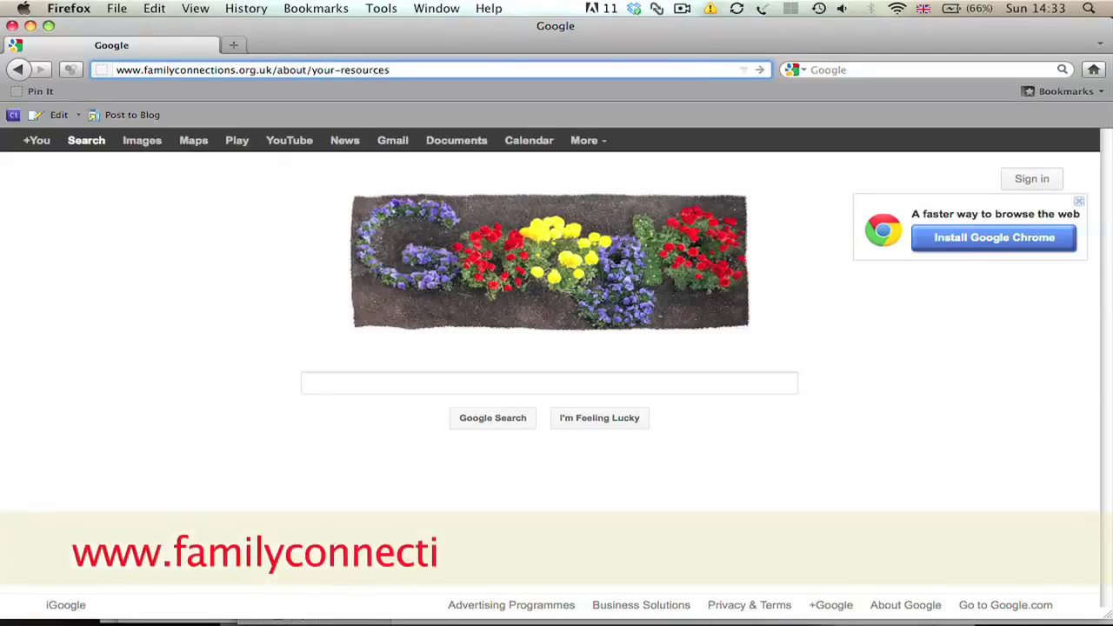
key("Return")
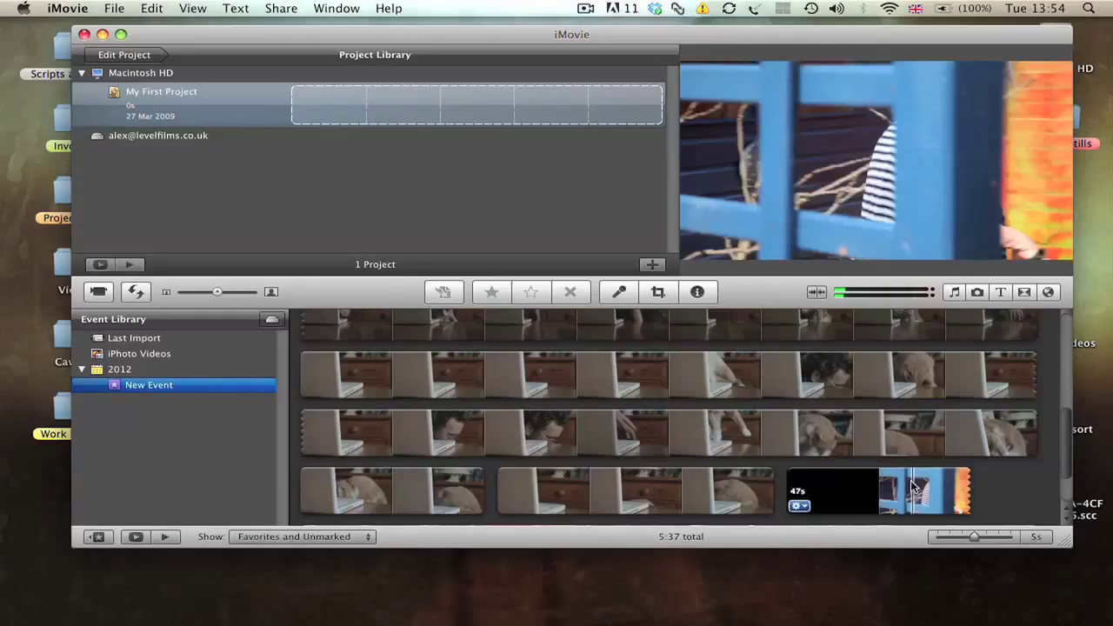
Select the whole 47.2-second last clip of the New Event.
left_click(920, 486)
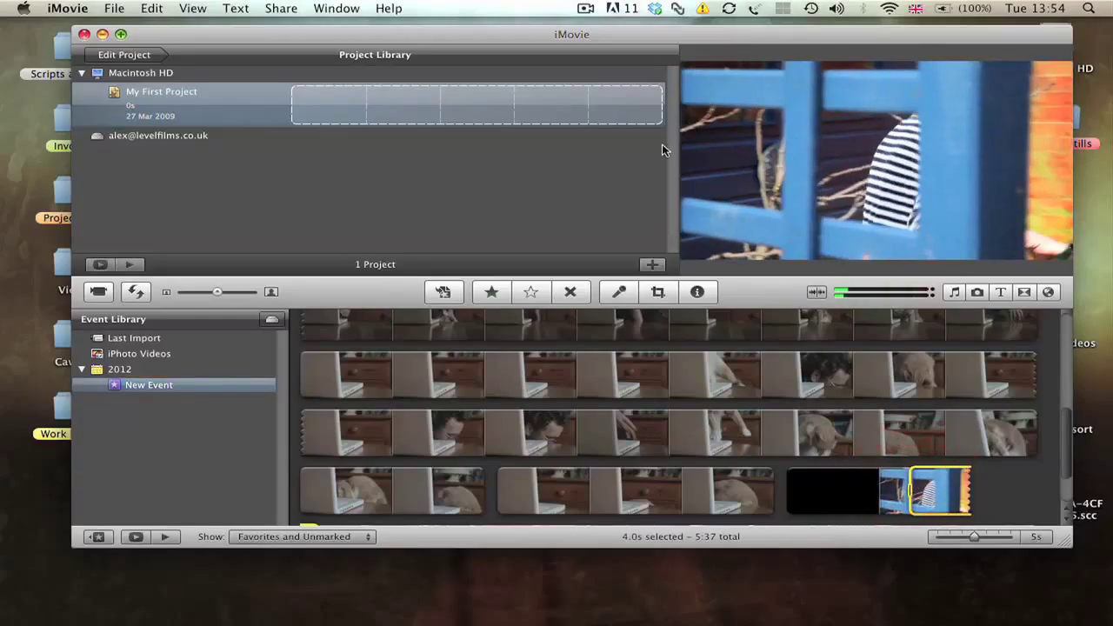
key("super+a")
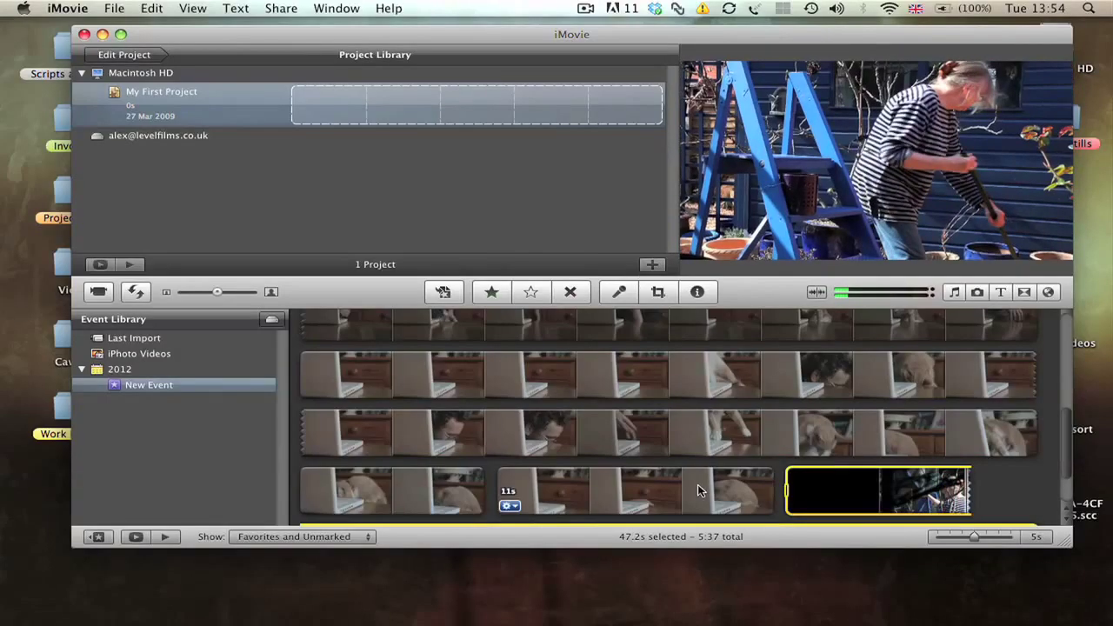
scroll(698, 492, "down", 2)
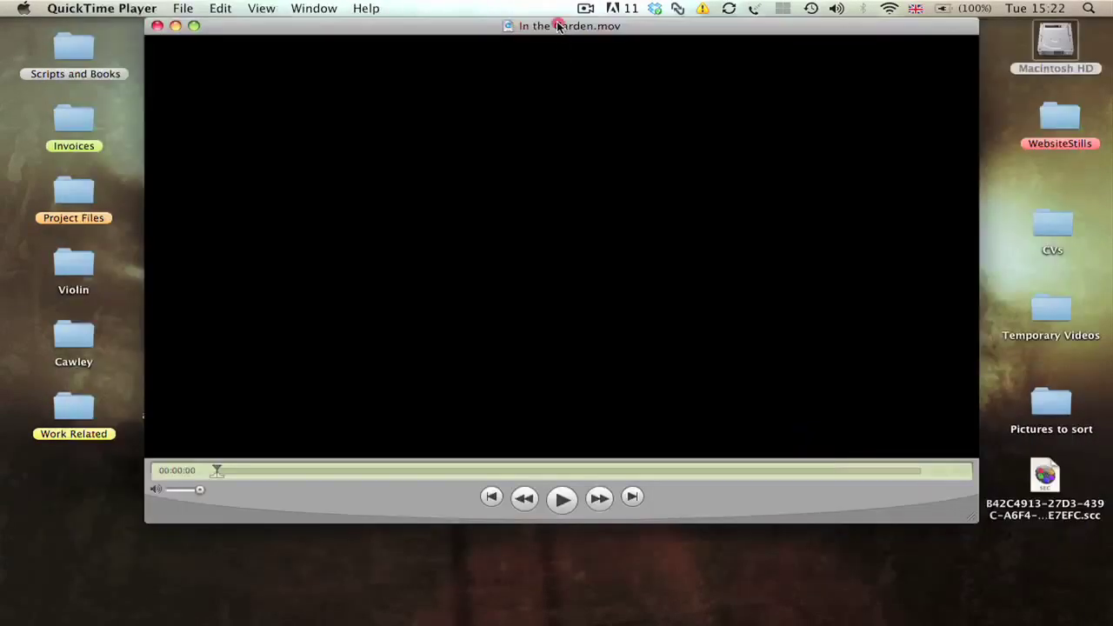
Reposition the QuickTime window slightly and play 'In the garden.mov'.
left_click_drag(560, 26, 545, 36)
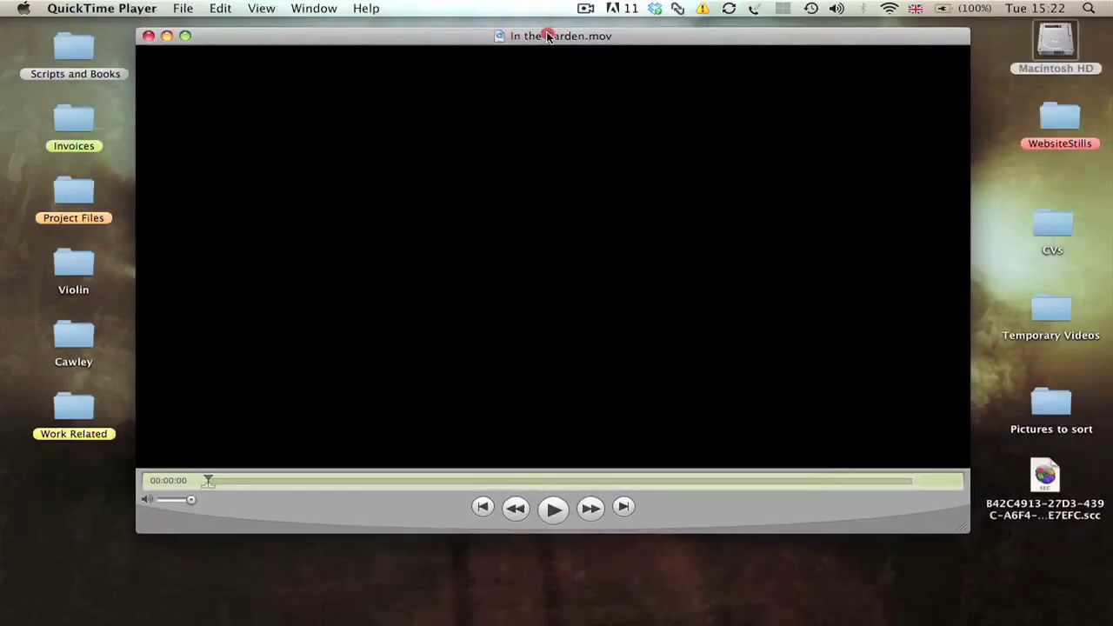
left_click(554, 509)
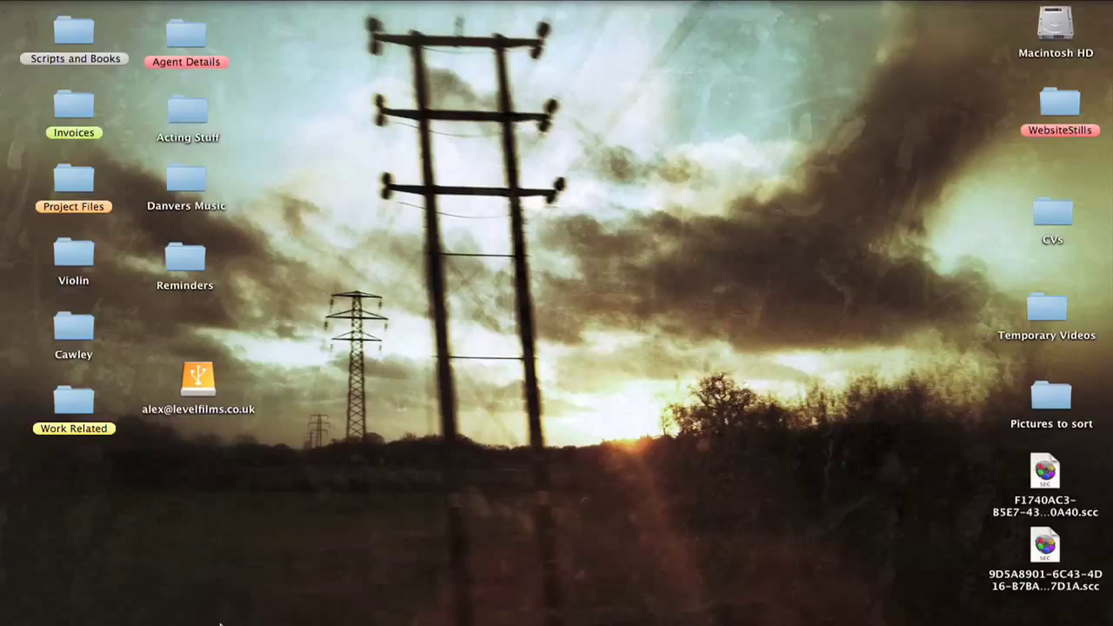
Launch GarageBand from the Dock to open the 'My Song' project.
mouse_move(248, 609)
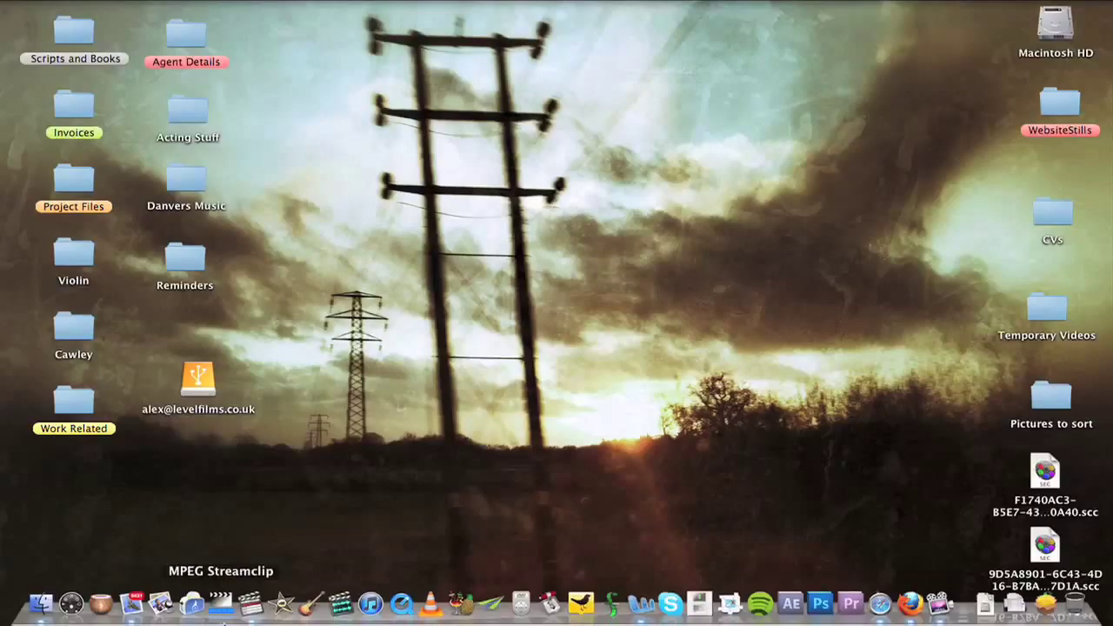
left_click(309, 605)
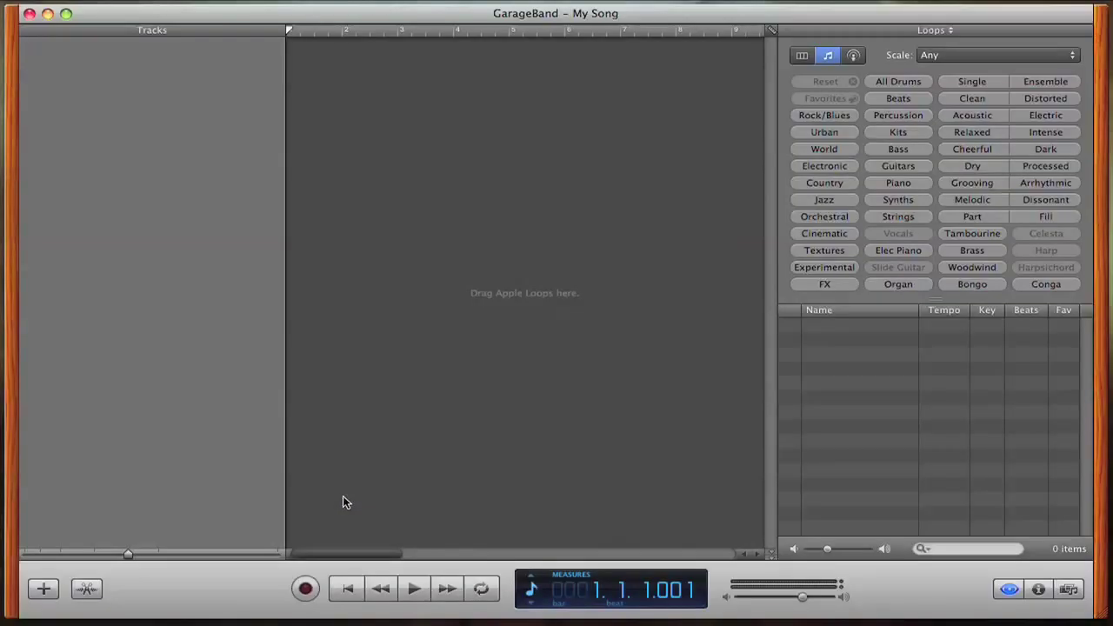
Filter the Loop Browser by FX, Experimental, then Cheerful, and preview the 44th Street Long loop.
left_click(822, 286)
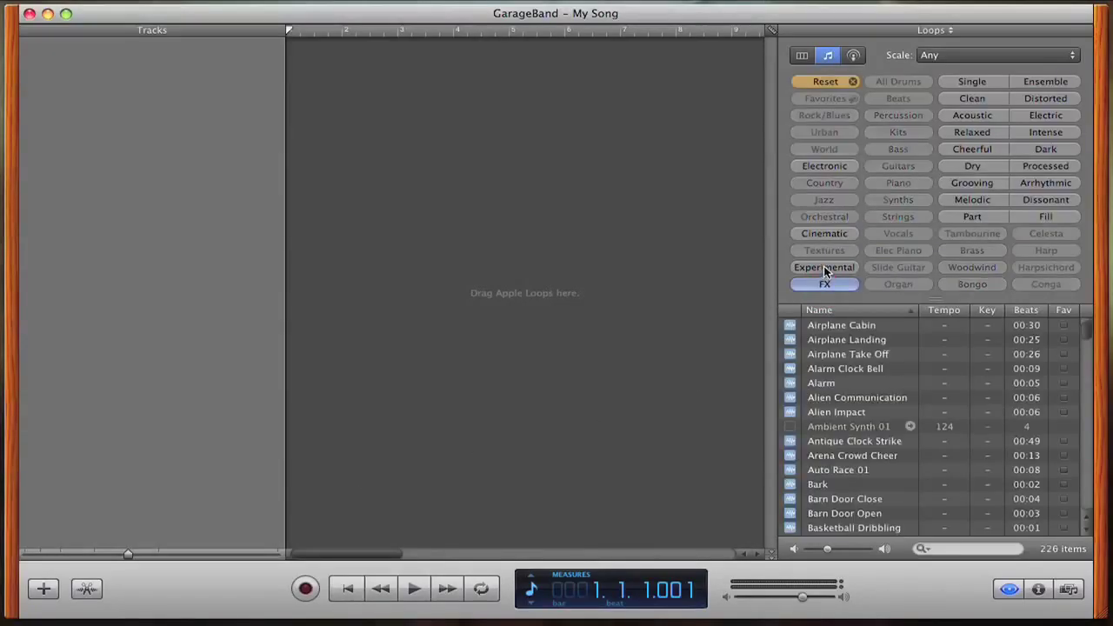
left_click(824, 268)
left_click(824, 279)
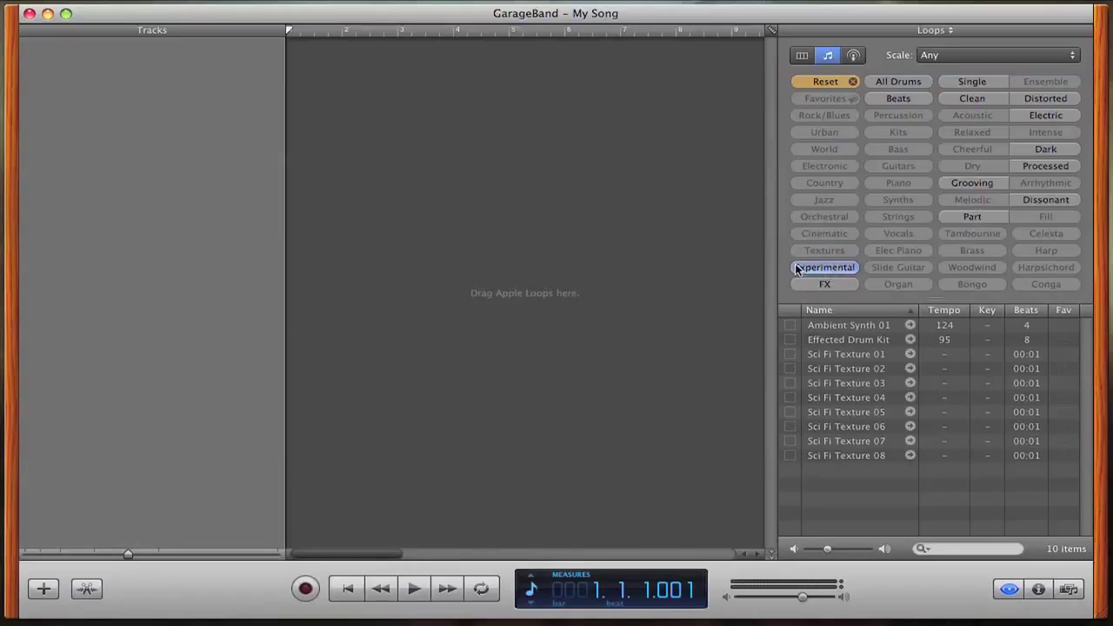
left_click(802, 269)
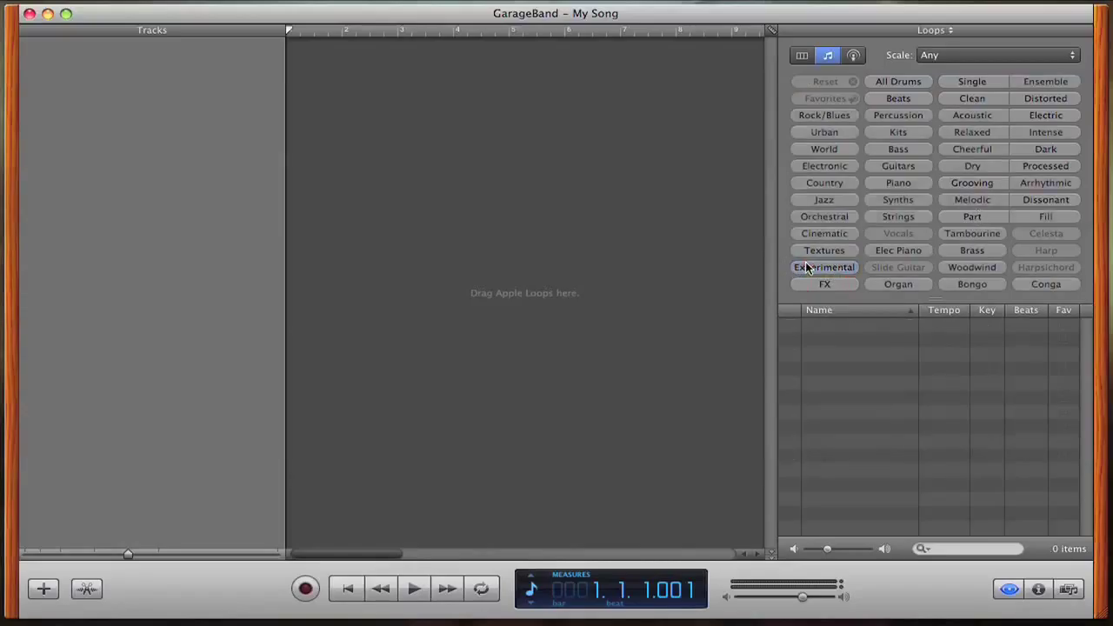
left_click(972, 150)
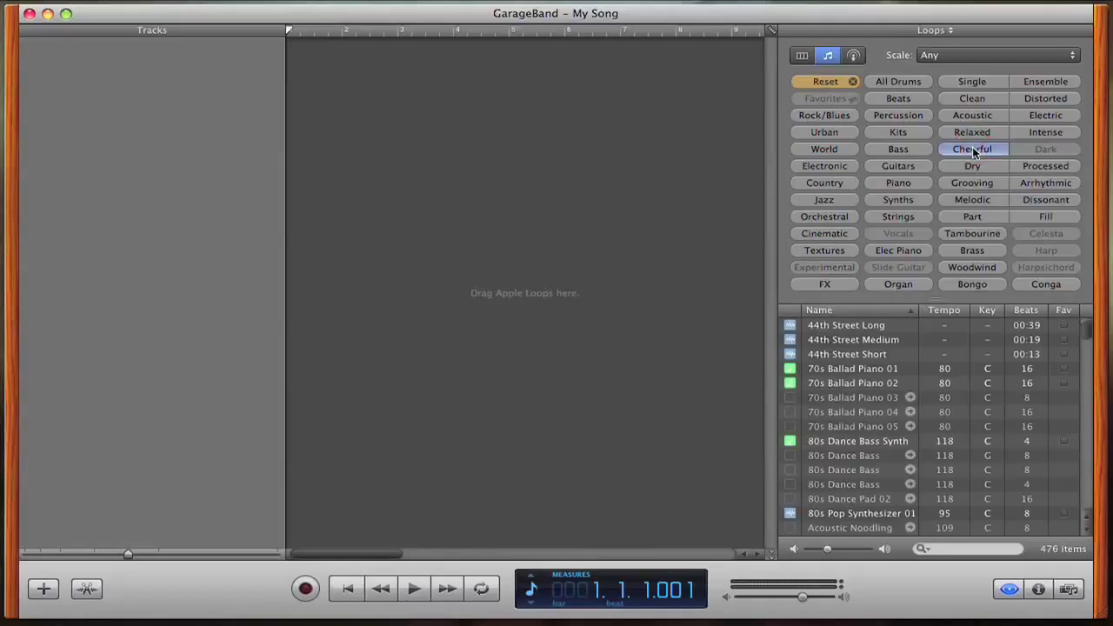
left_click(861, 327)
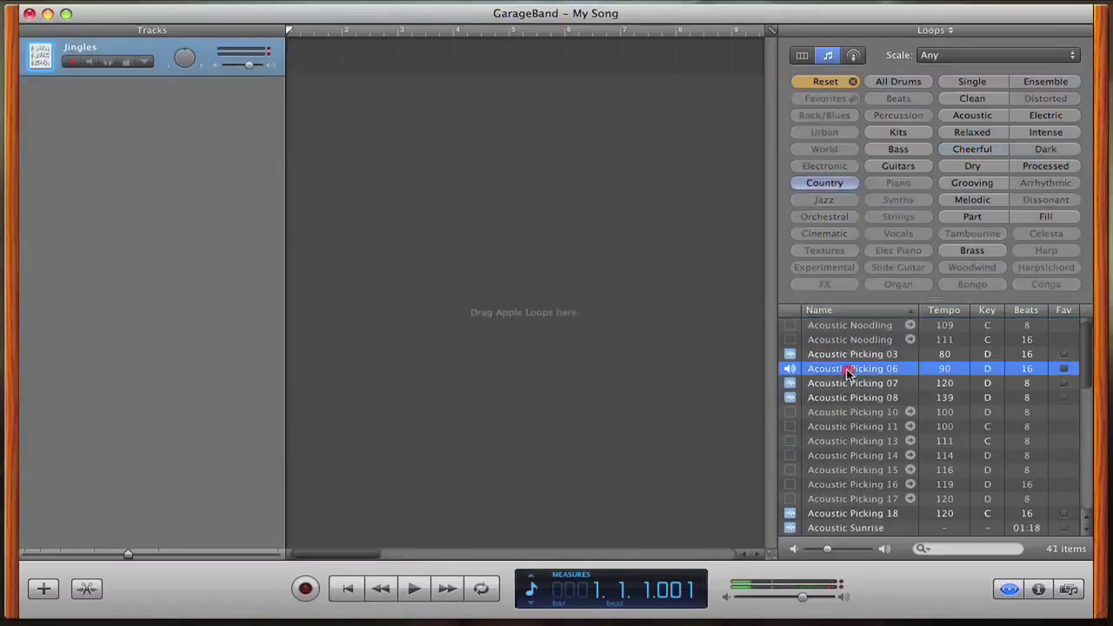
Add the Acoustic Picking 06, River Walk and Asian Gamelan 01 loops to the timeline.
left_click_drag(852, 368, 287, 63)
scroll(824, 435, "down", 4)
left_click(824, 473)
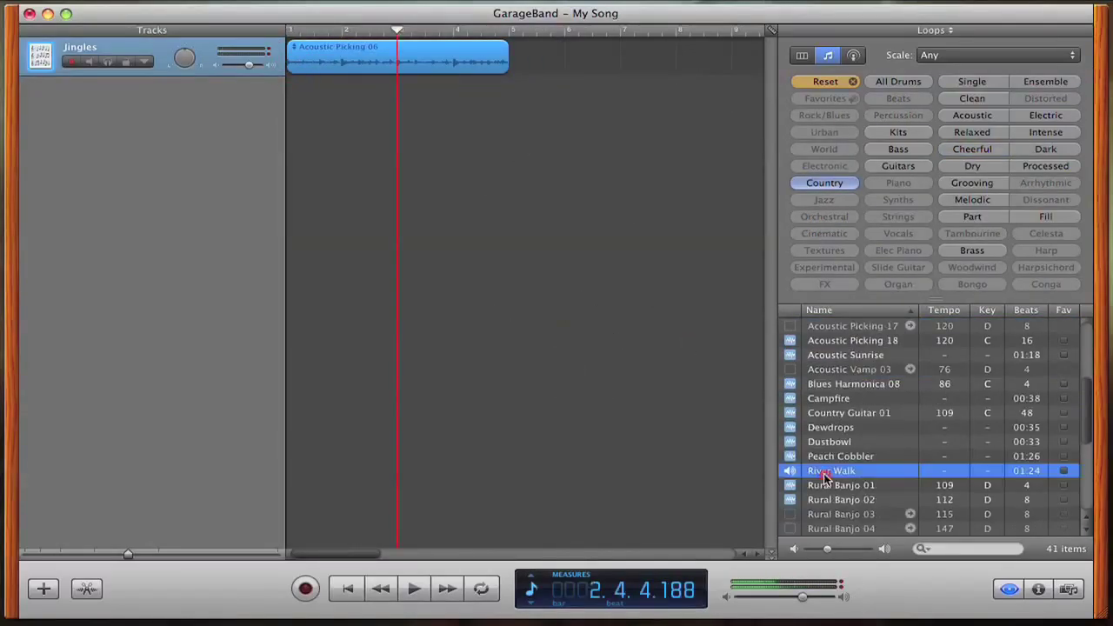
left_click_drag(824, 473, 532, 91)
left_click_drag(849, 442, 257, 186)
Play the song, move Asian Gamelan 01 to bar 3, and enable volume automation on the first Jingles track.
key("Return")
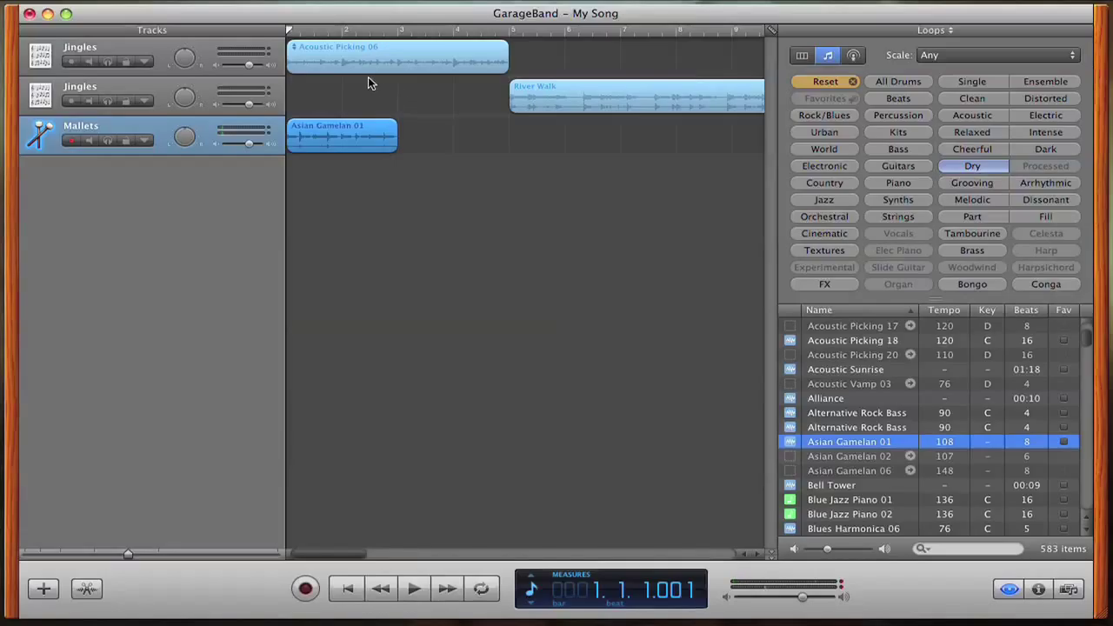
key("space")
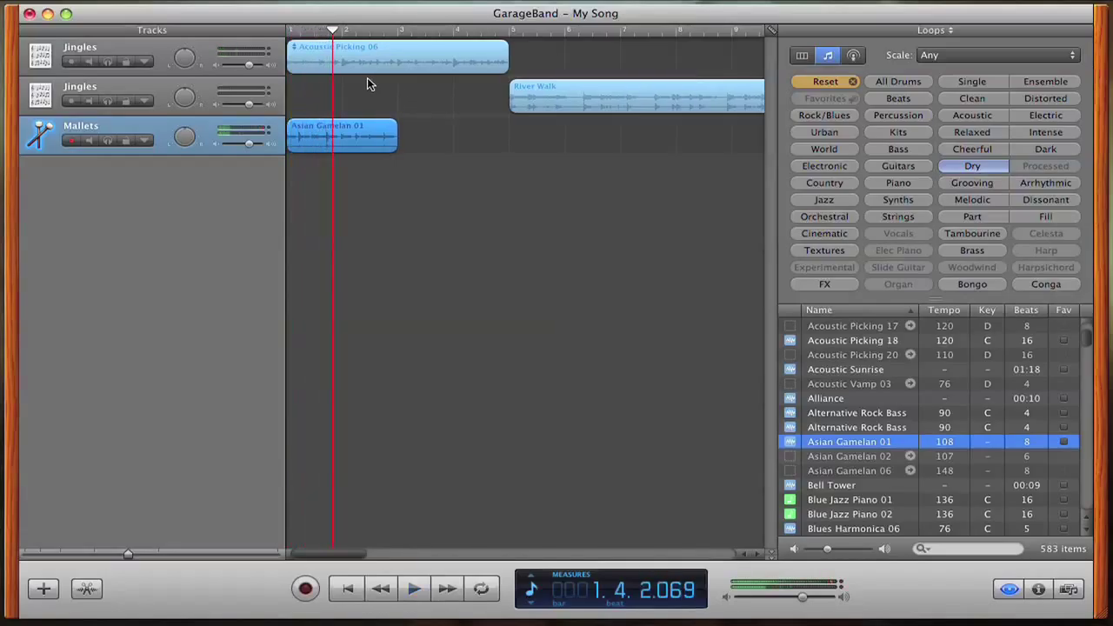
left_click_drag(356, 130, 468, 135)
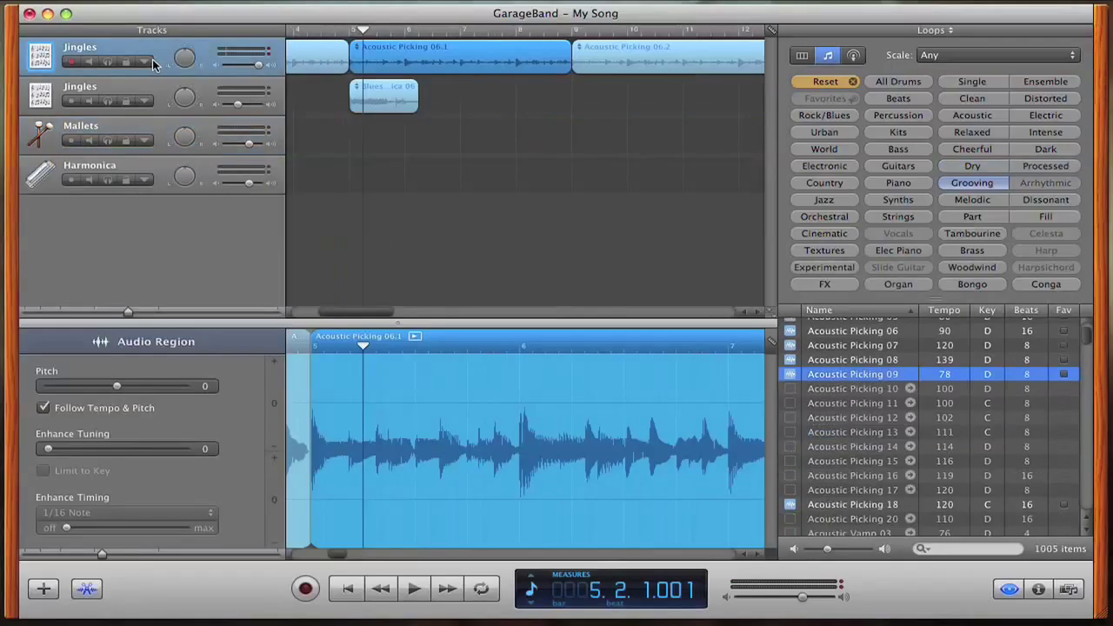
left_click(145, 62)
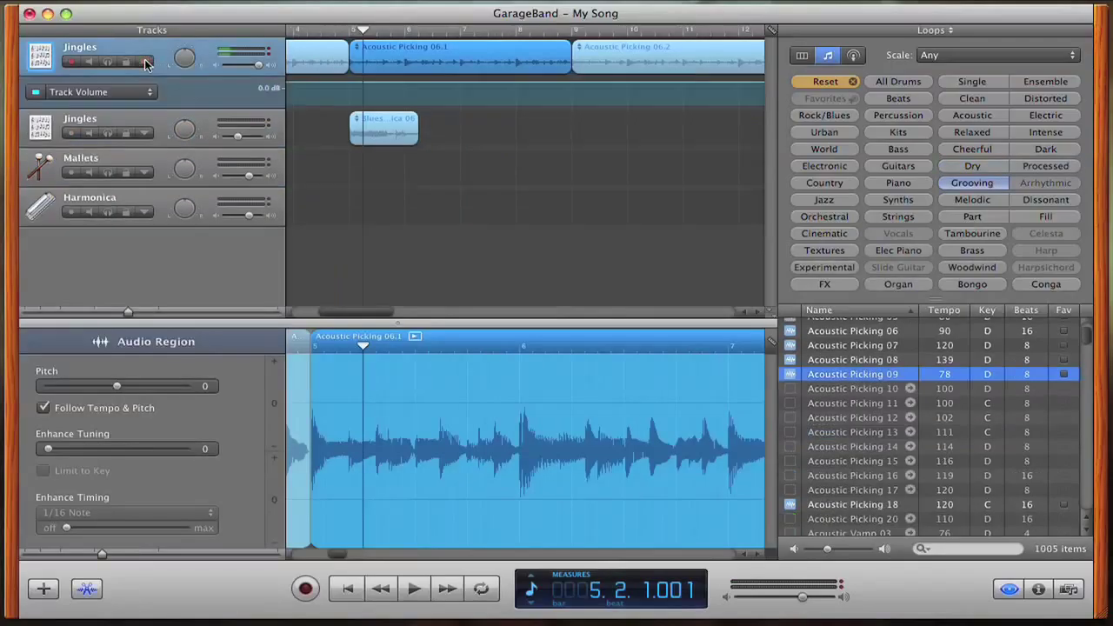
left_click(35, 92)
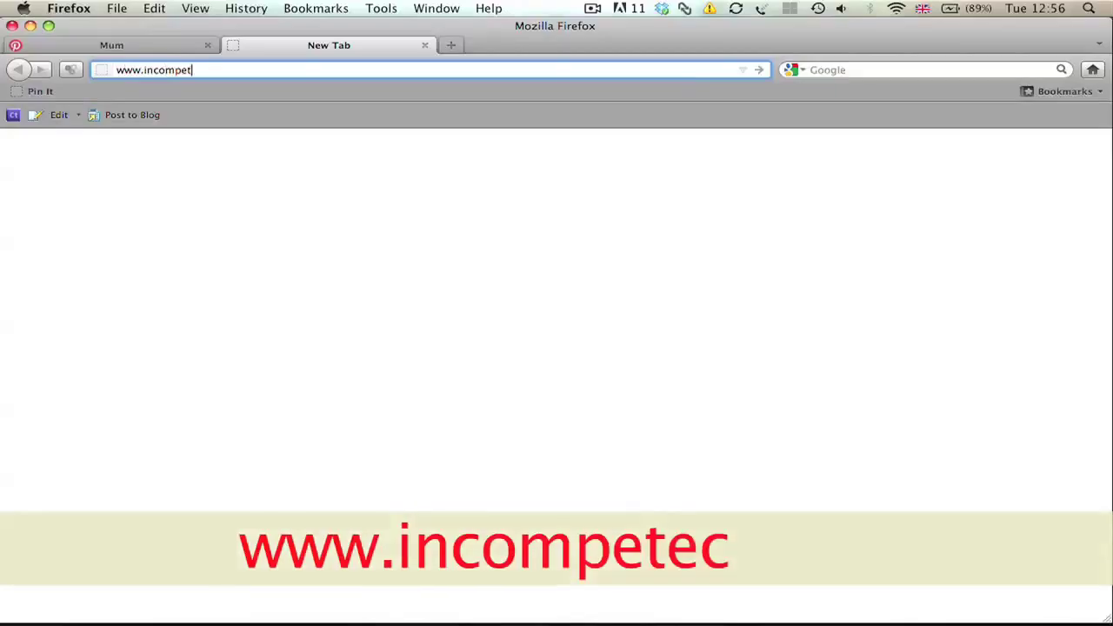
Load the Incompetech site and search its Royalty-Free Music for Bright-feel tracks.
type("ech.com")
key("Return")
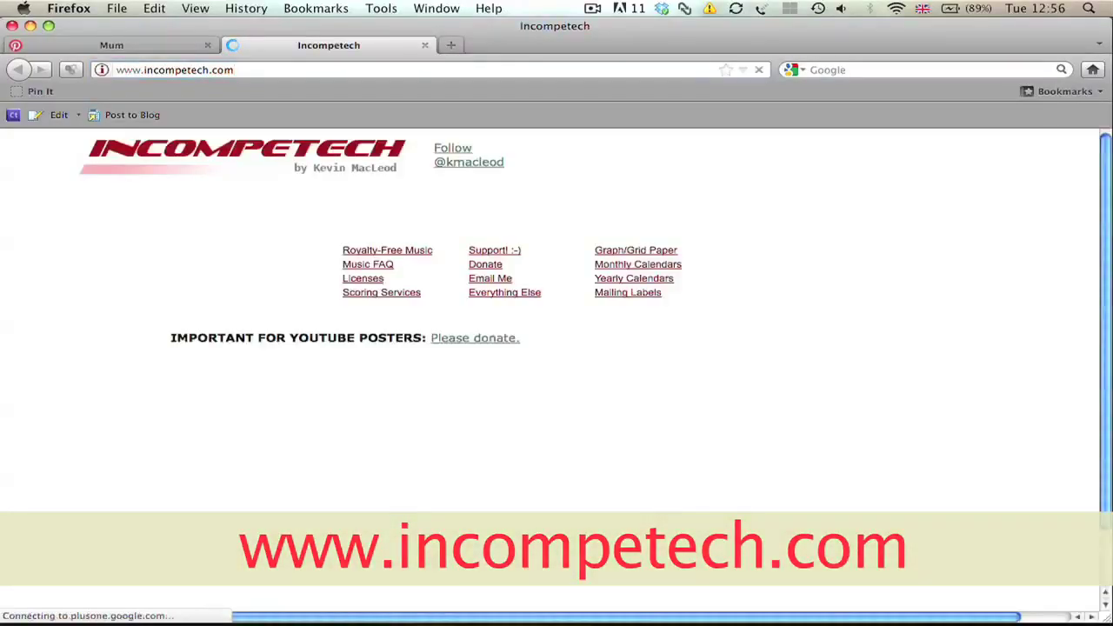
left_click(379, 258)
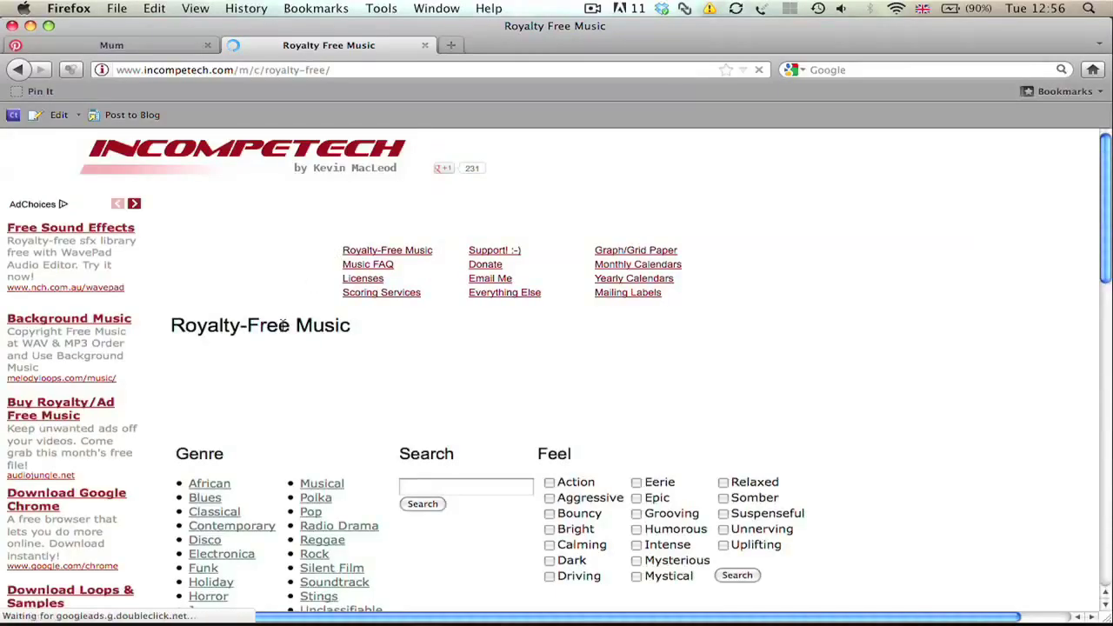
scroll(281, 326, "down", 4)
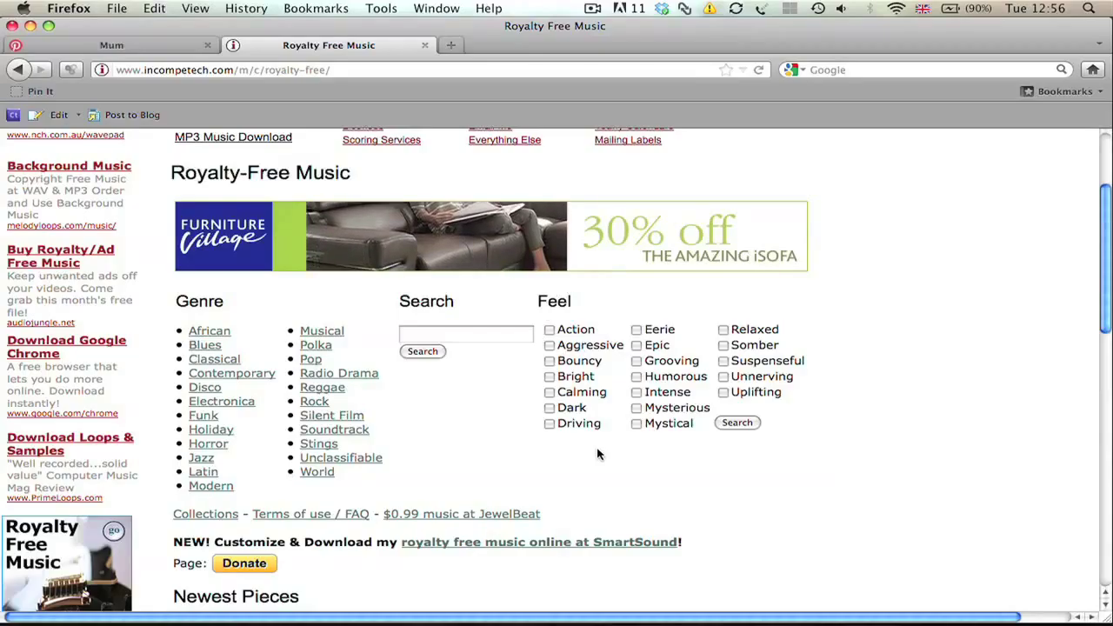
left_click(550, 377)
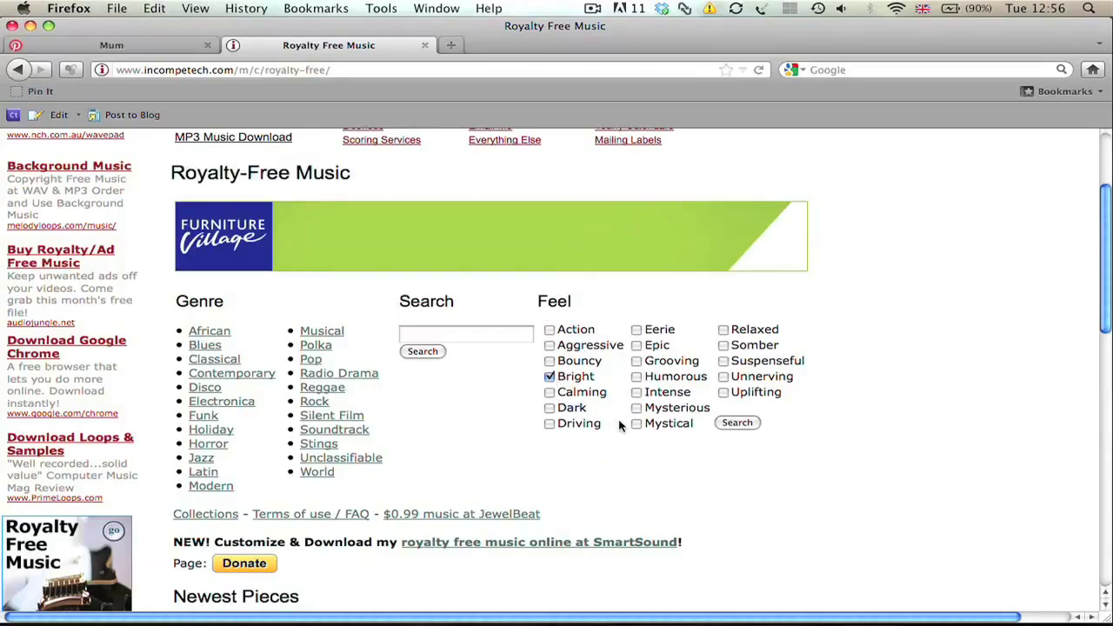
left_click(738, 424)
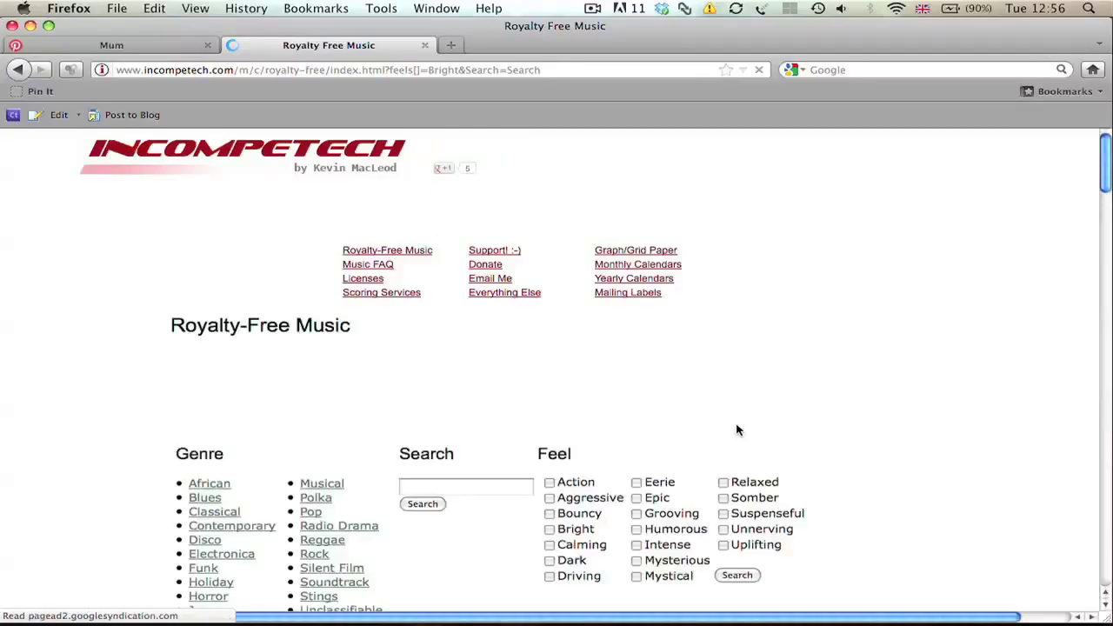
Find the Sunshine track in the results and download it as an MP3.
scroll(738, 431, "down", 10)
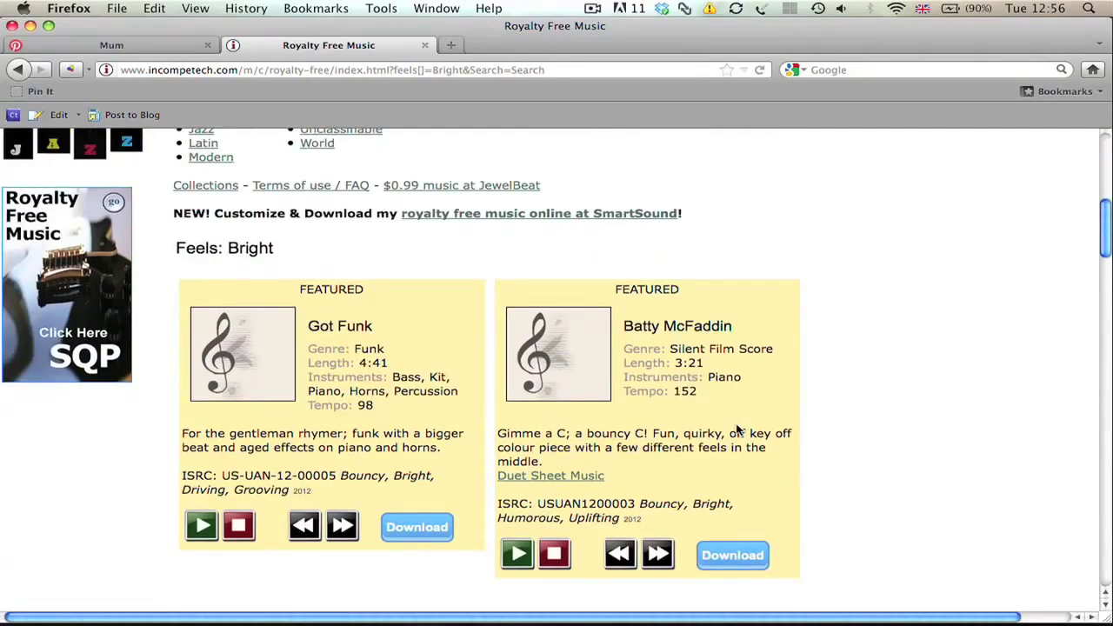
scroll(738, 430, "down", 3)
scroll(738, 429, "down", 3)
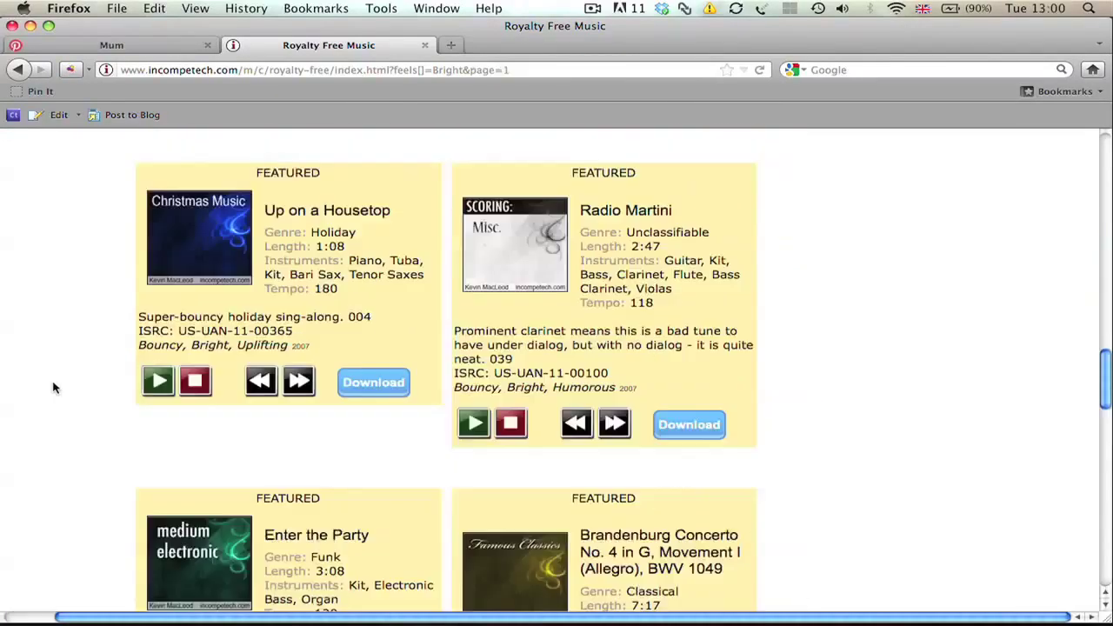
scroll(54, 386, "up", 4)
scroll(54, 388, "up", 3)
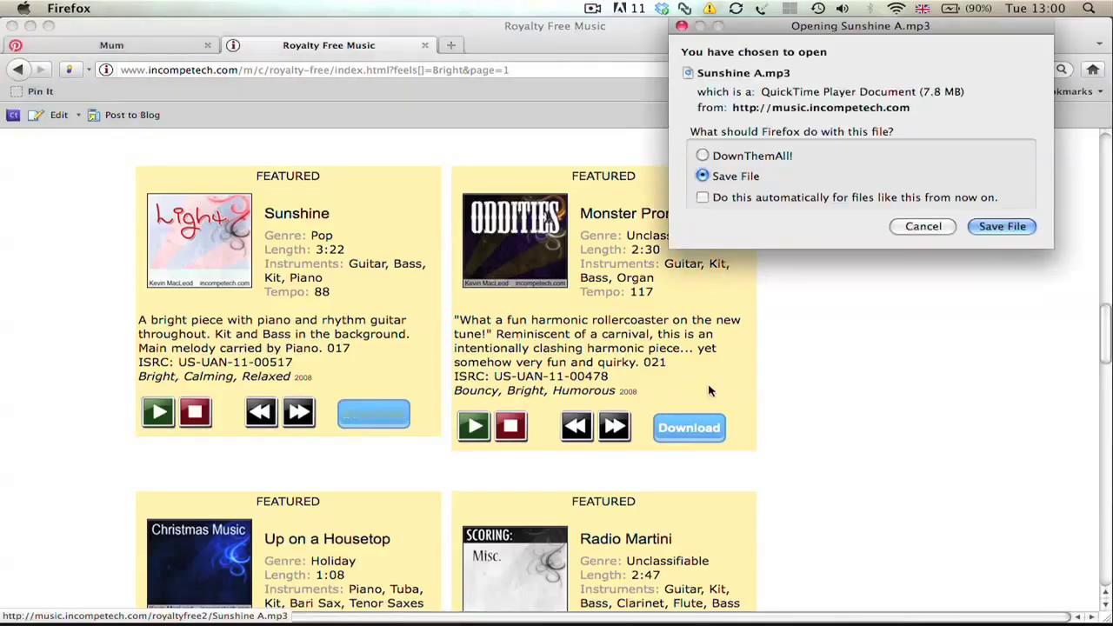
left_click(1003, 226)
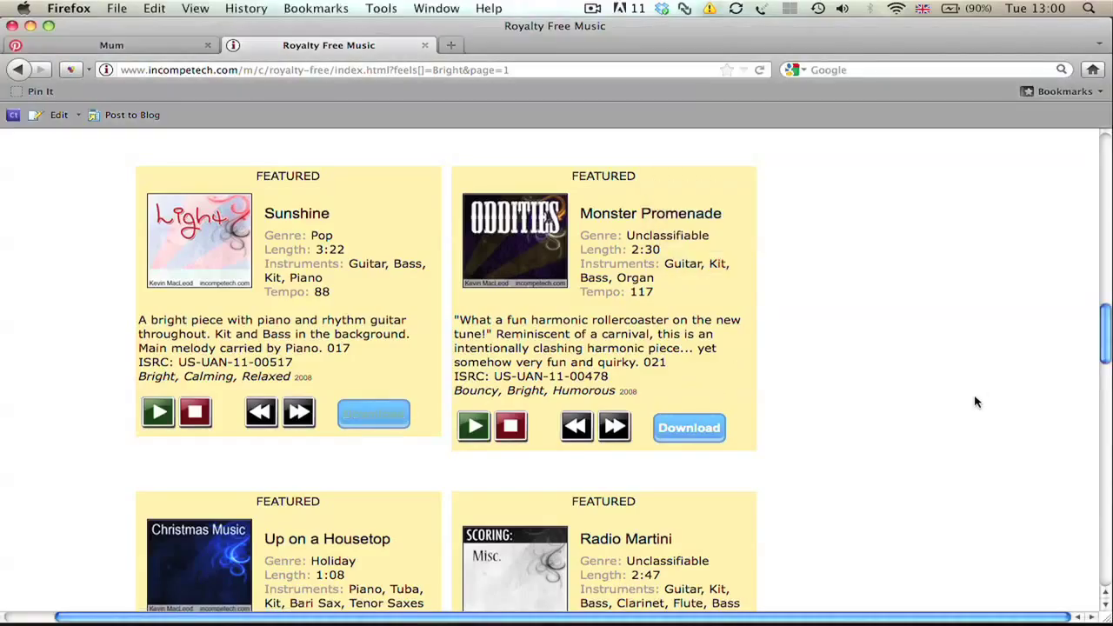
scroll(975, 401, "up", 15)
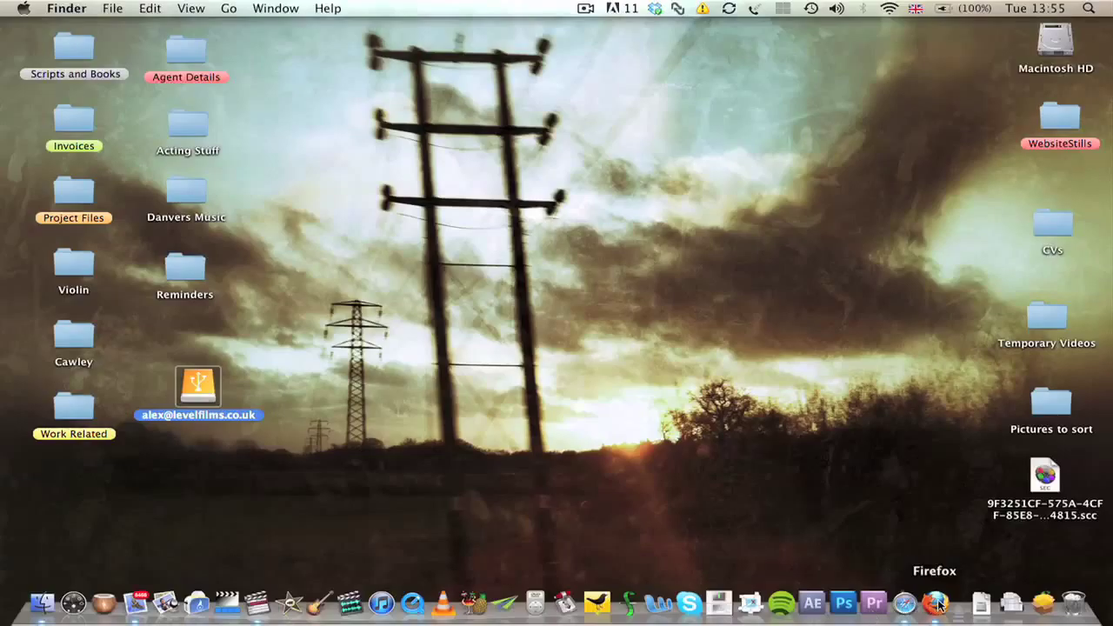
Bring the browser forward and upload the In the Garden video file to YouTube.
left_click(938, 603)
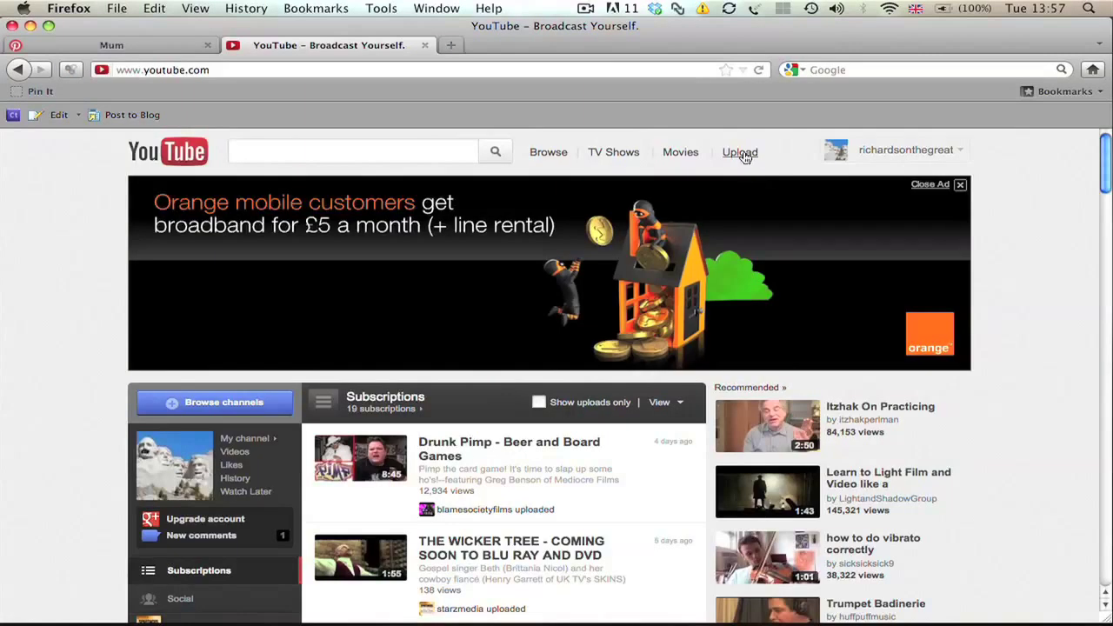
left_click(742, 154)
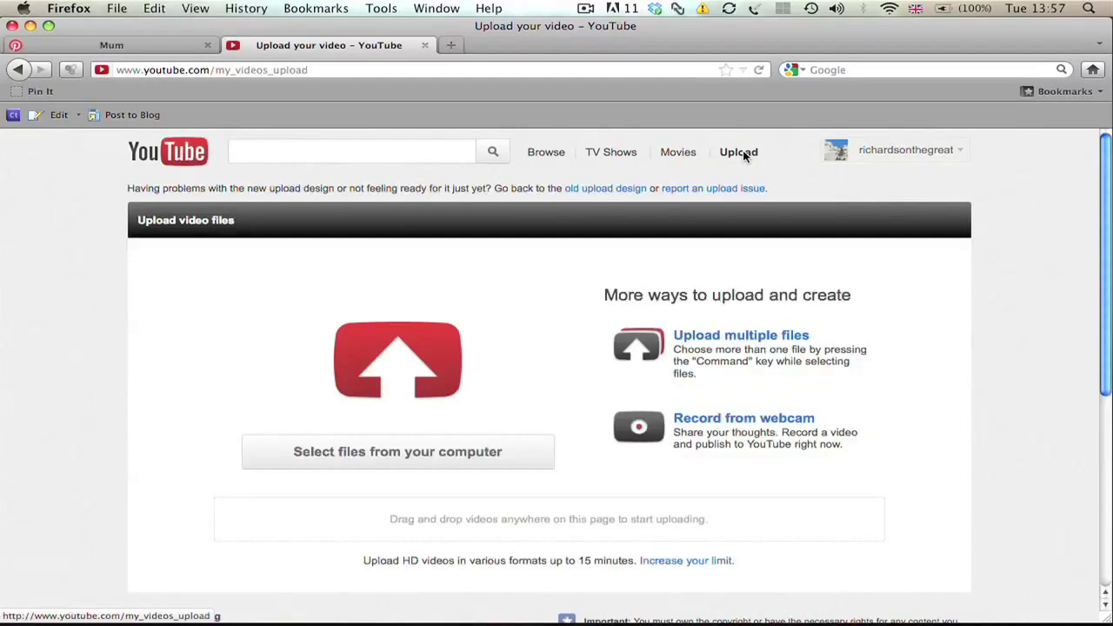
left_click(429, 459)
left_click(545, 157)
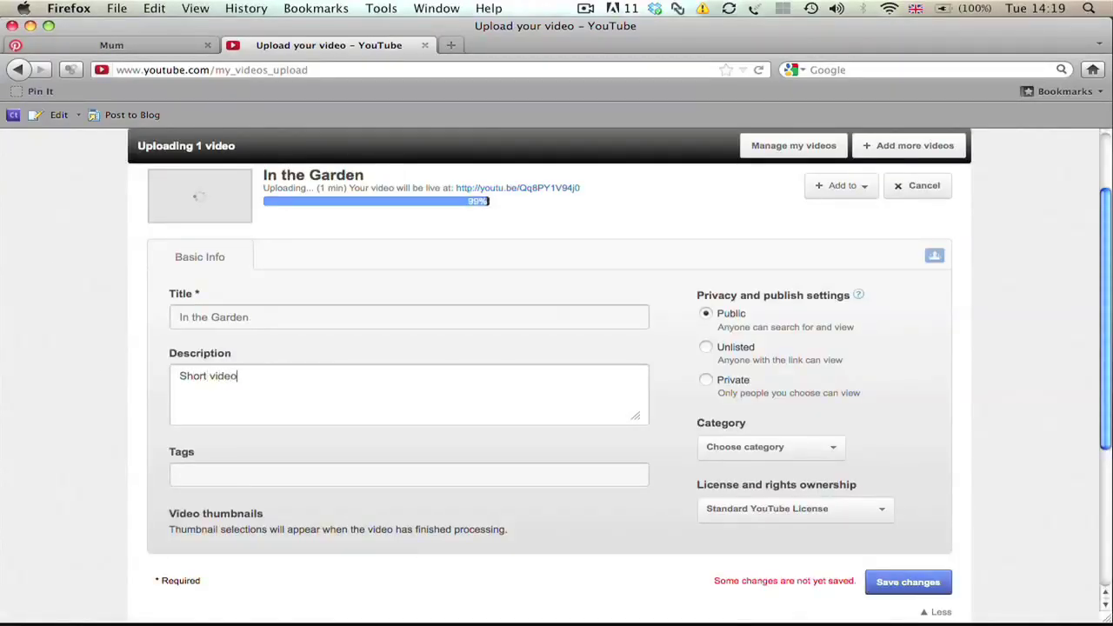
Add the description '- part of a set.' with music credit to Incompetech.com, and save changes.
type("- part of a set of Pinterest tutorials")
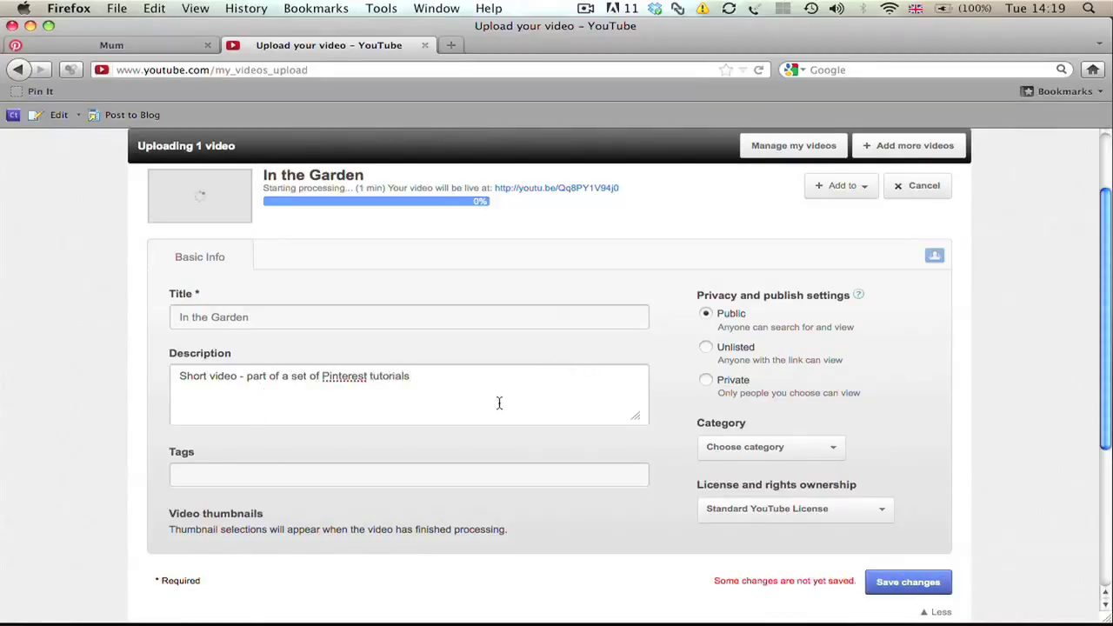
type(".")
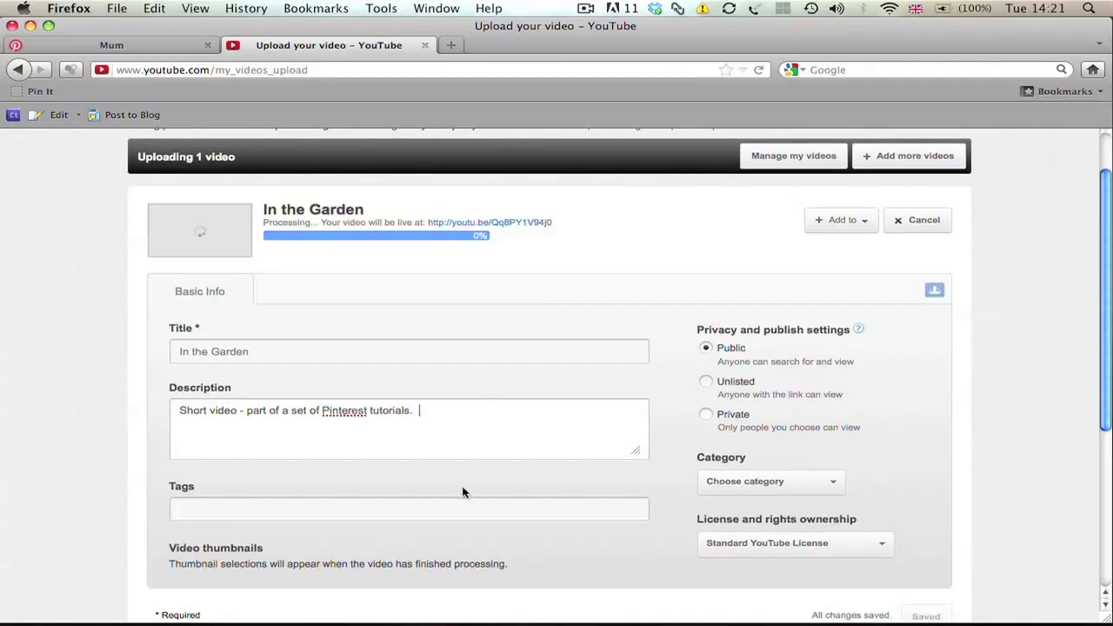
type("Music by Incompetech.com")
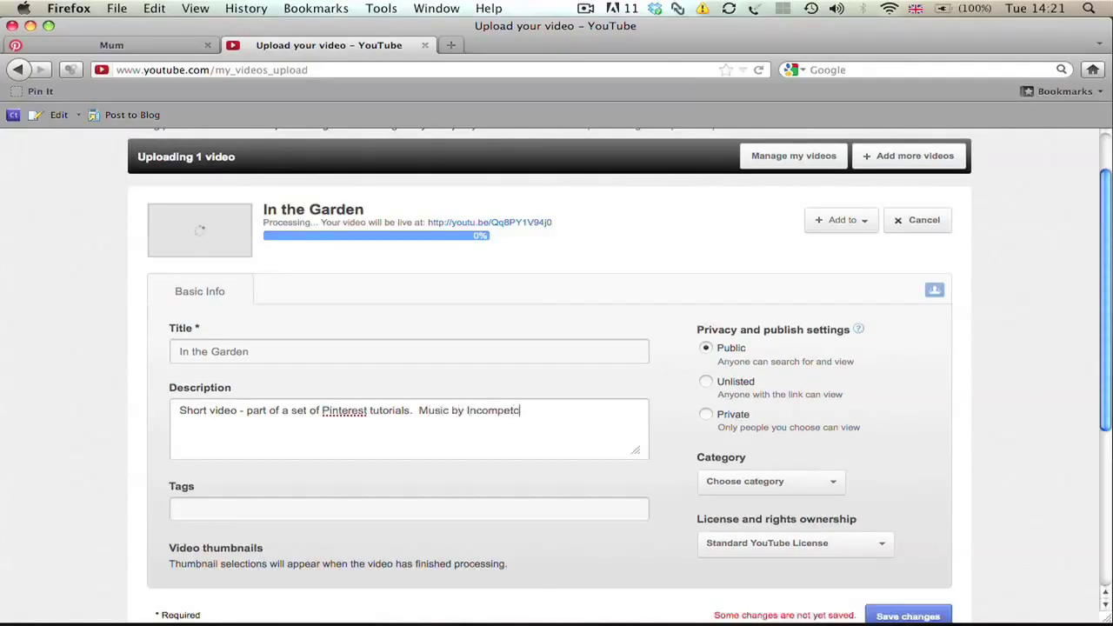
left_click(906, 614)
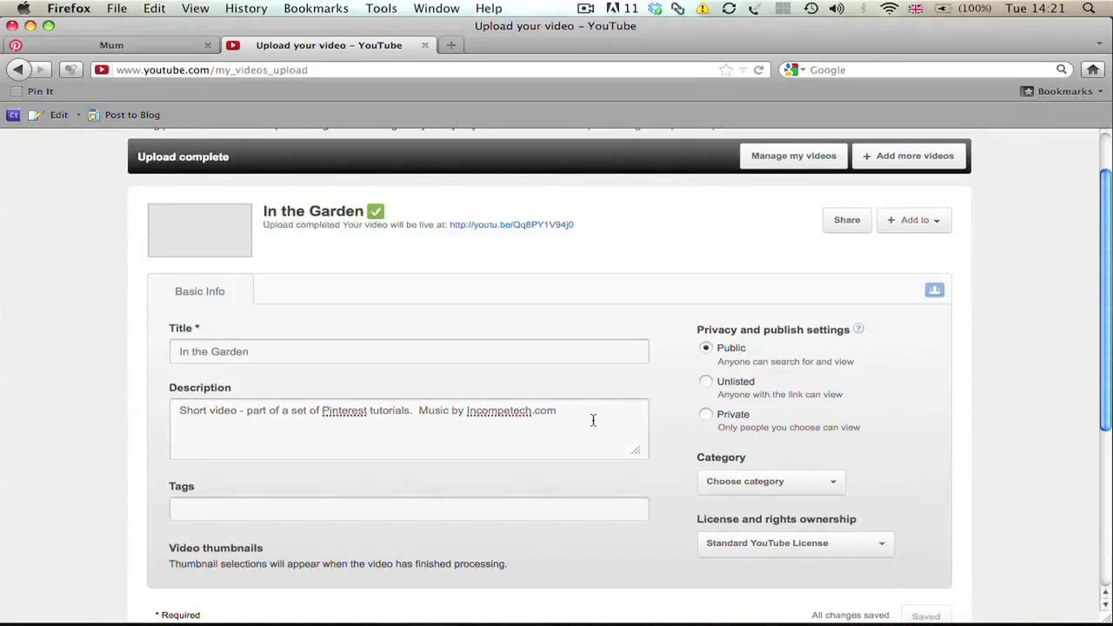
Pin the In the Garden video's frame to the Mum board with description 'In The Garden'.
left_click(532, 227)
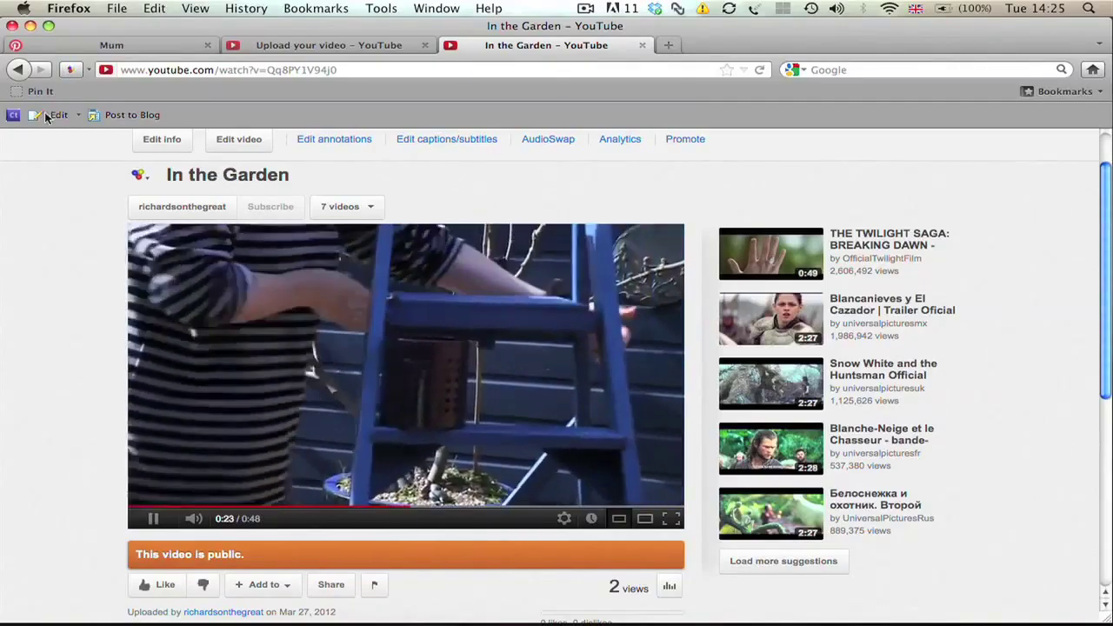
left_click(44, 93)
mouse_move(268, 265)
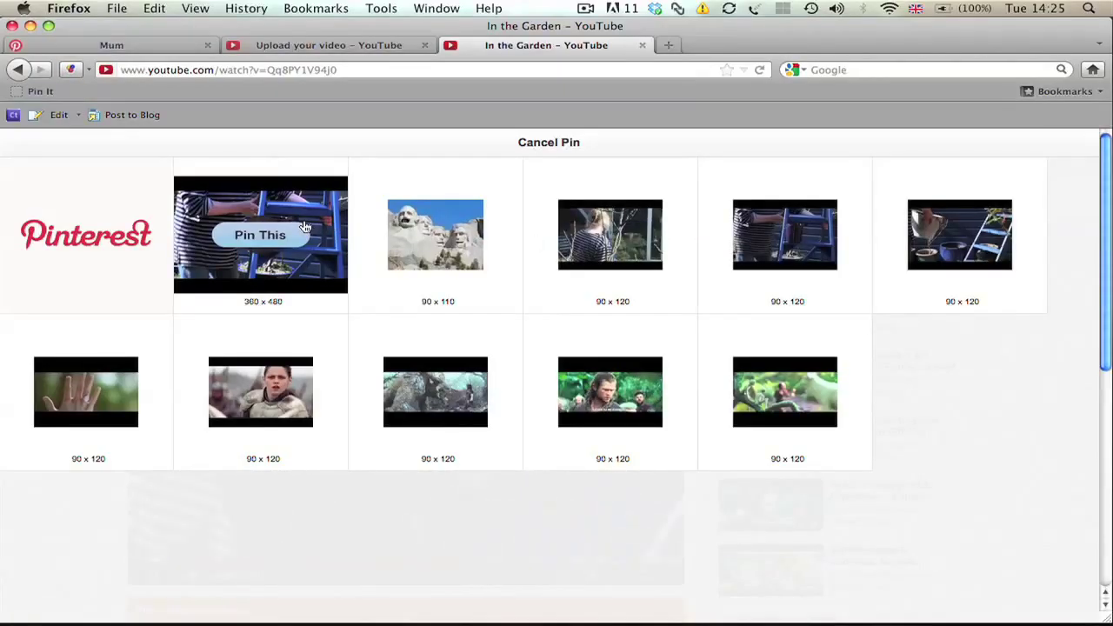
left_click(297, 280)
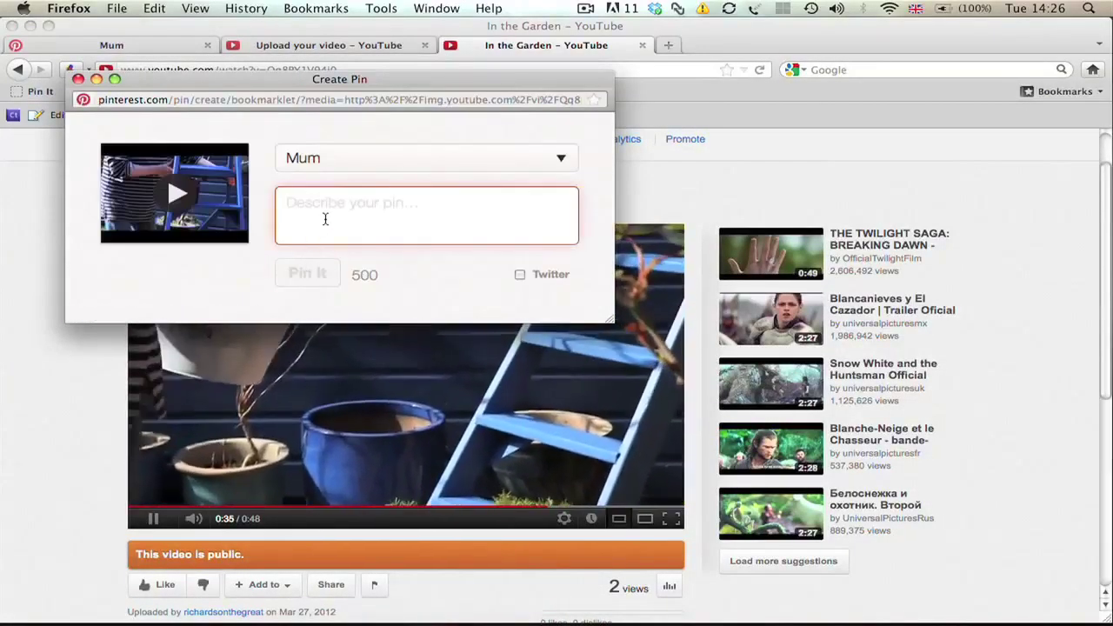
type("In The Garden")
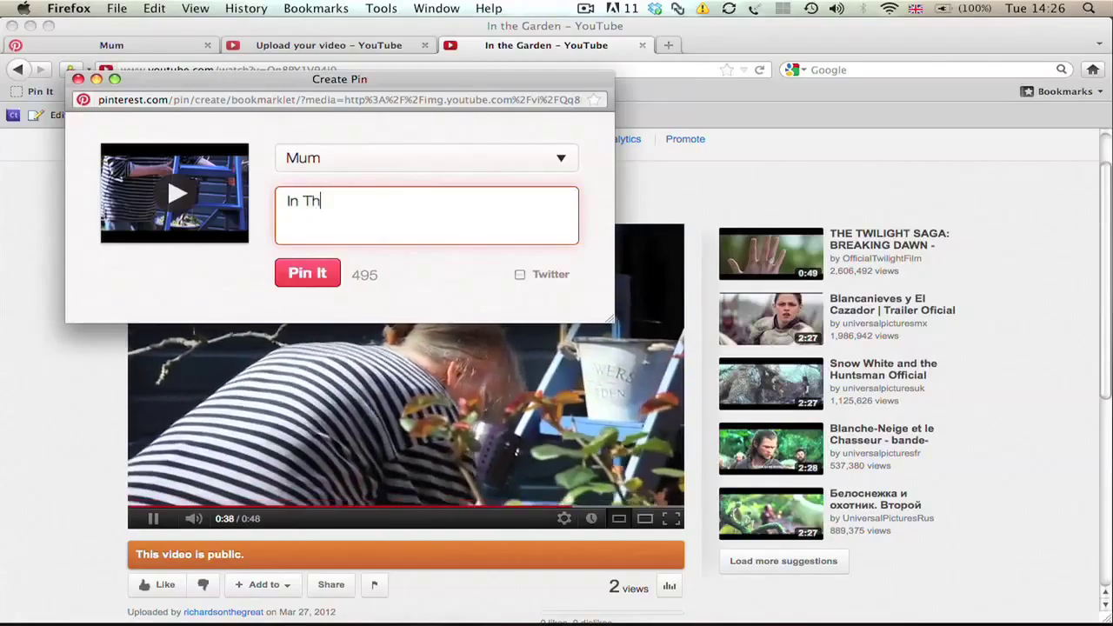
left_click(308, 275)
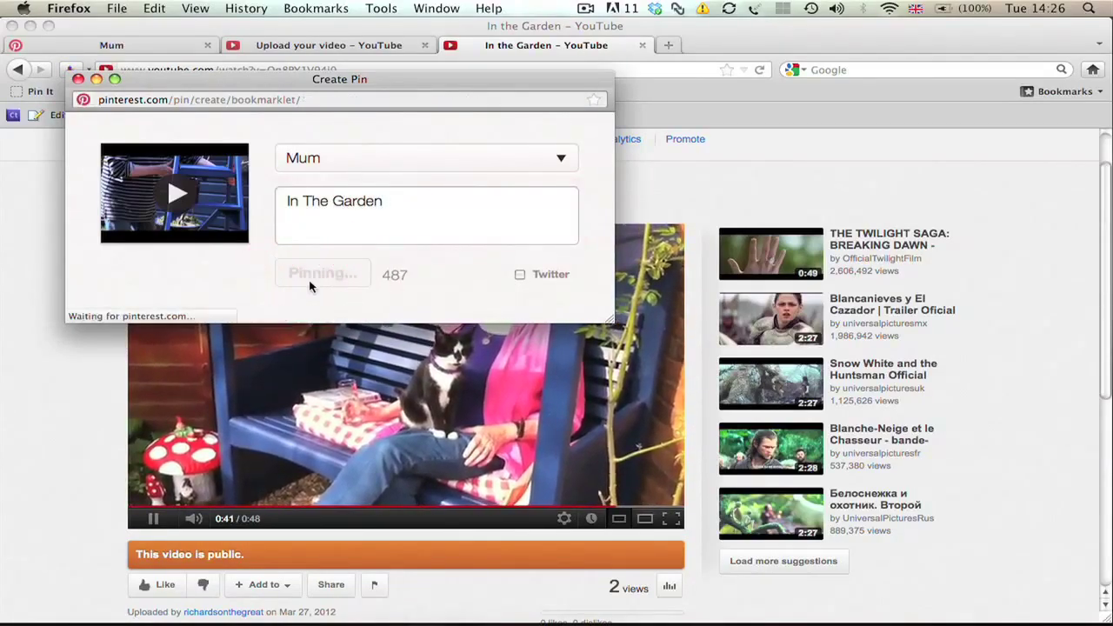
left_click(78, 79)
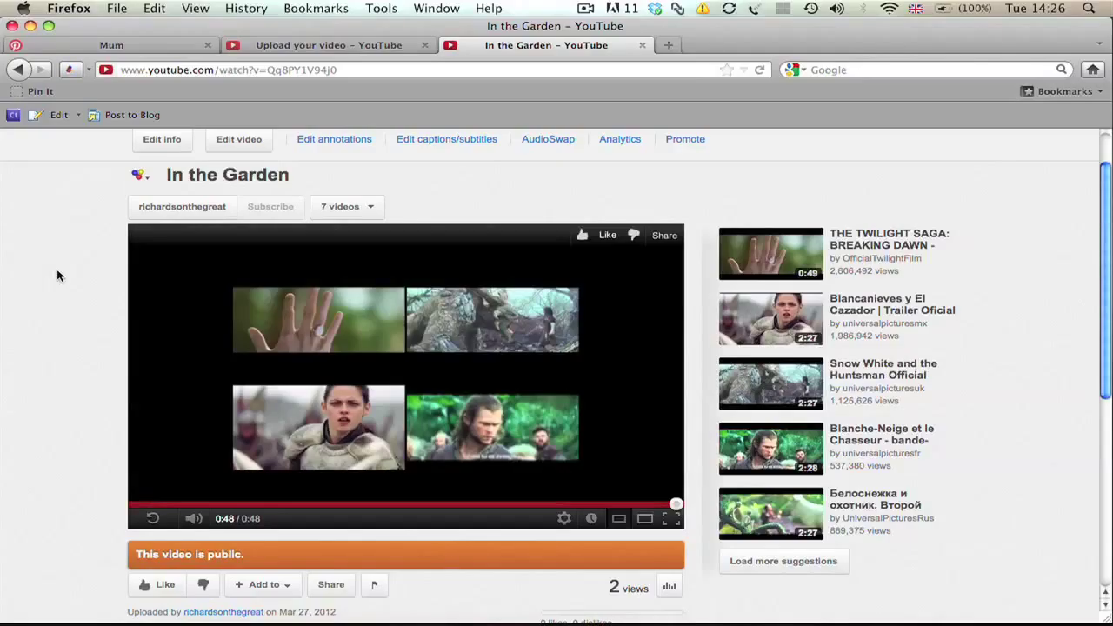
Close the YouTube tabs, play and pause the 'In The Garden' pin, then return to the 41-pin Mum board.
key("super+w")
key("super+w")
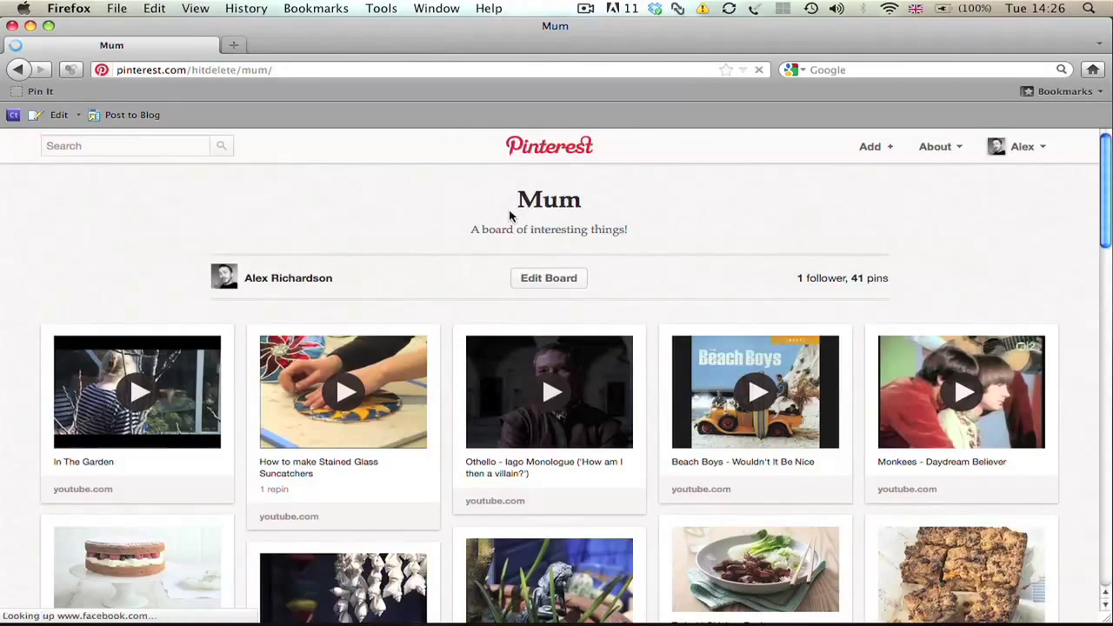
mouse_move(124, 372)
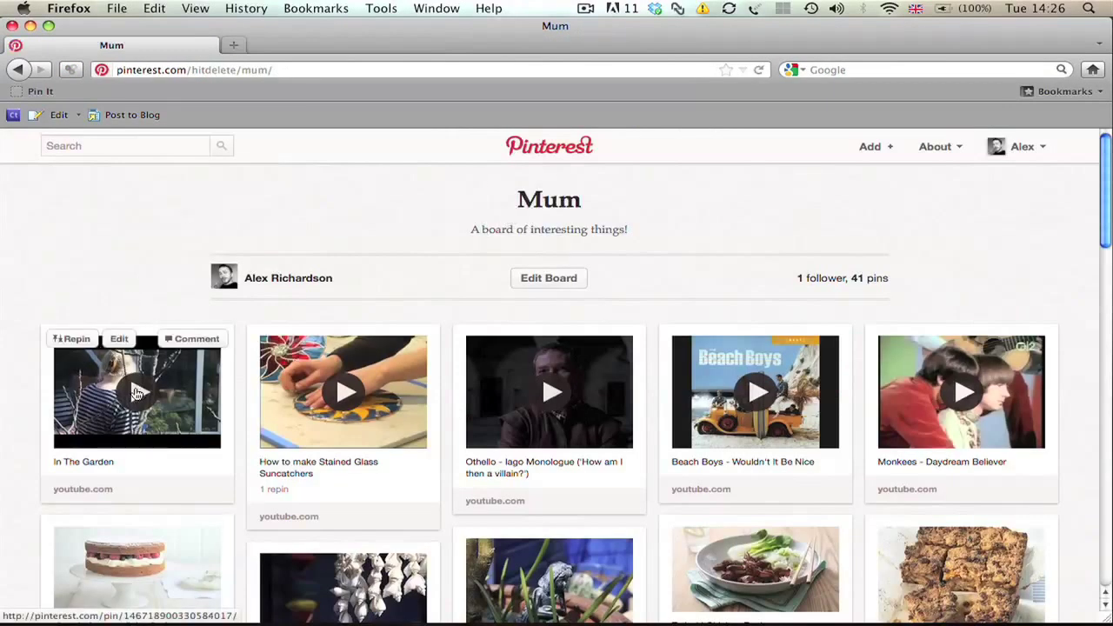
left_click(135, 393)
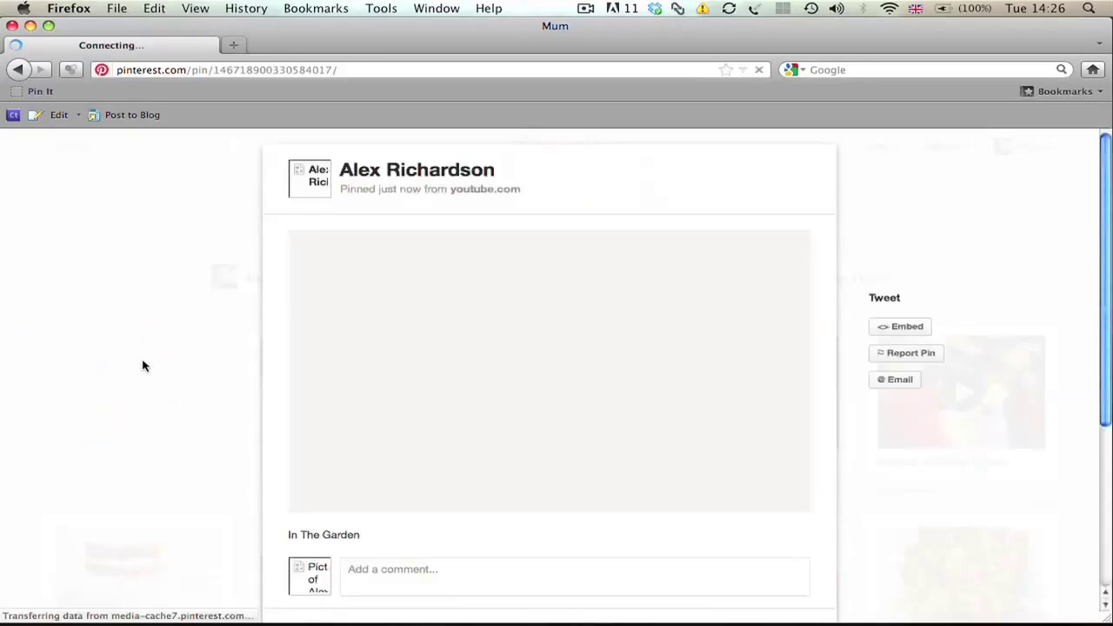
scroll(145, 367, "down", 2)
scroll(200, 353, "up", 1)
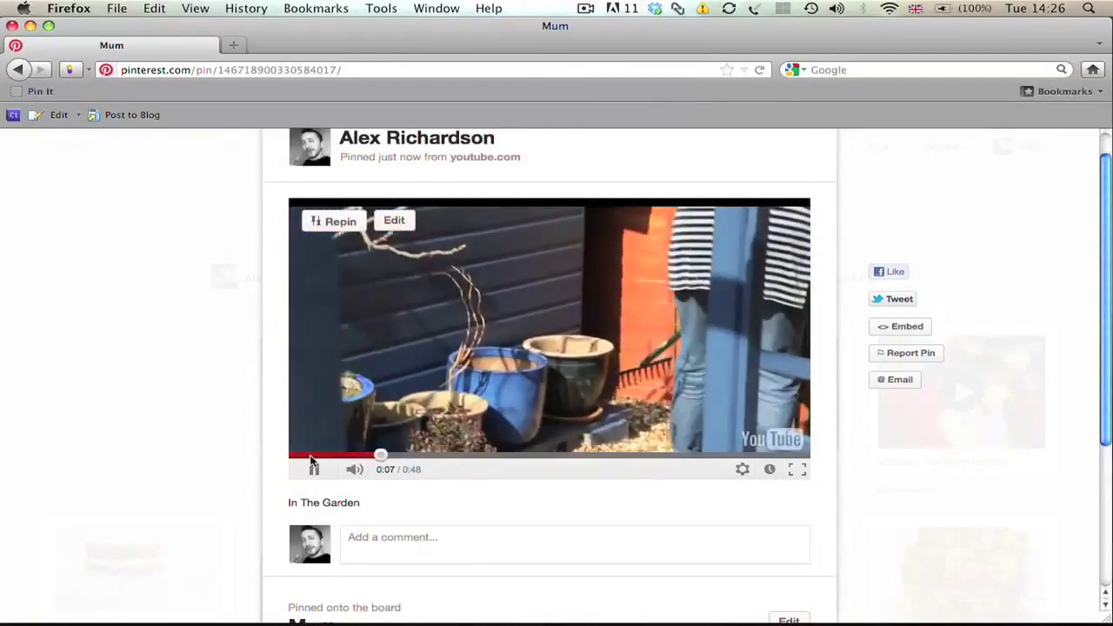
left_click(314, 468)
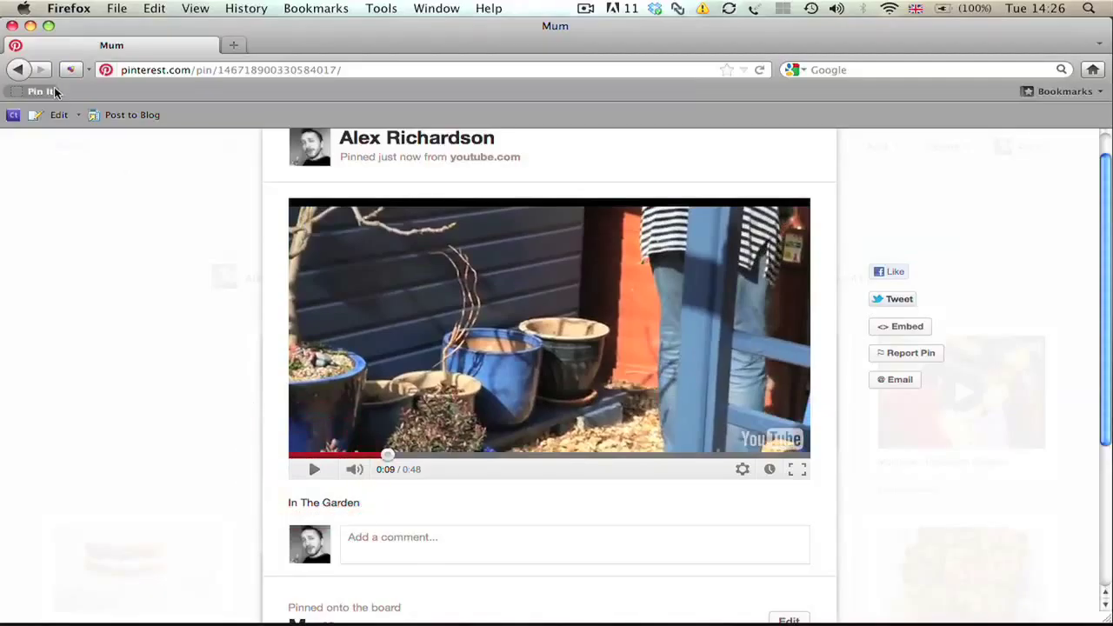
left_click(17, 68)
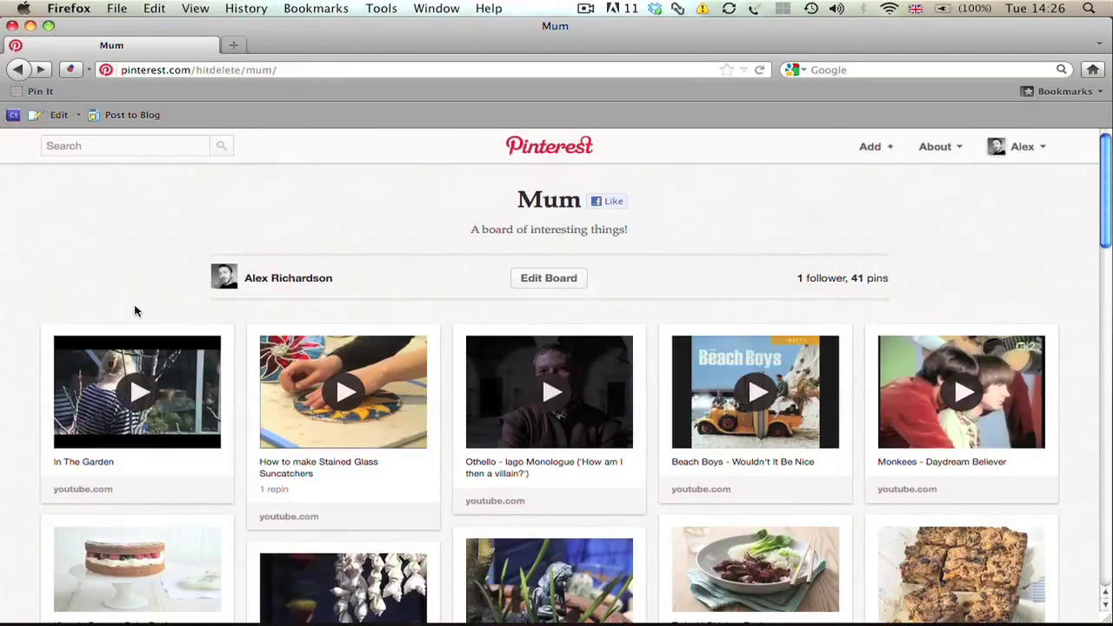
scroll(144, 309, "down", 3)
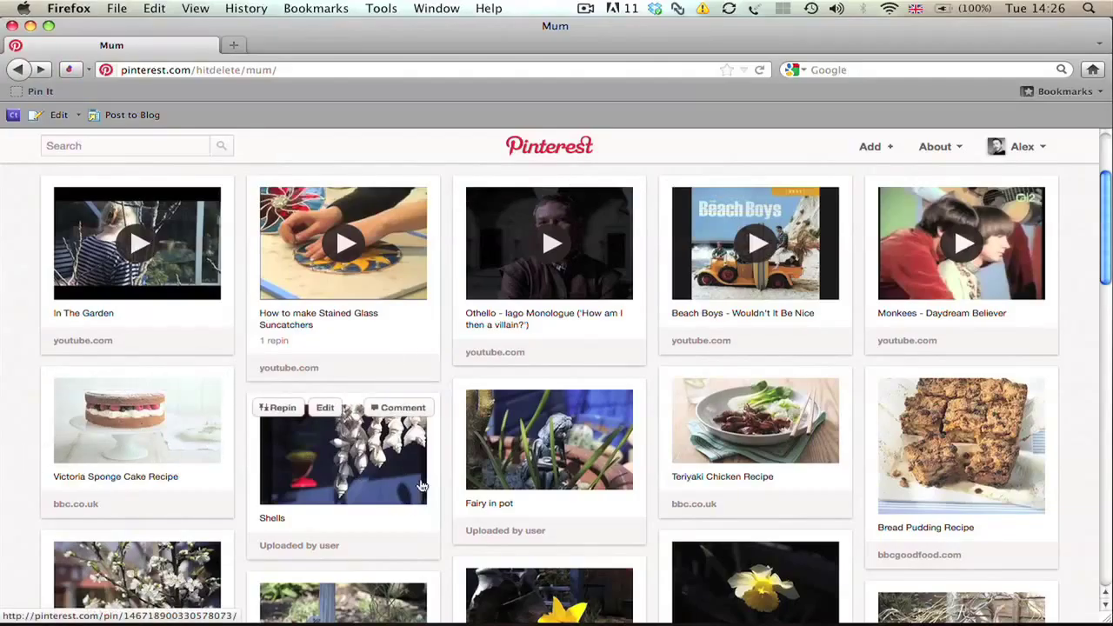
scroll(408, 474, "down", 5)
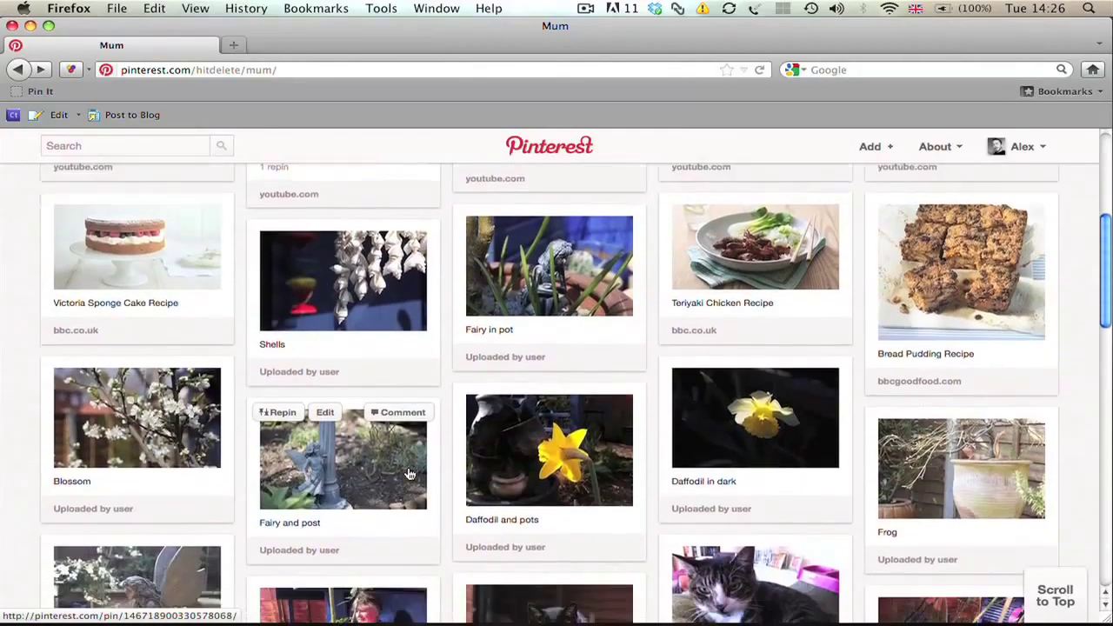
scroll(409, 474, "down", 3)
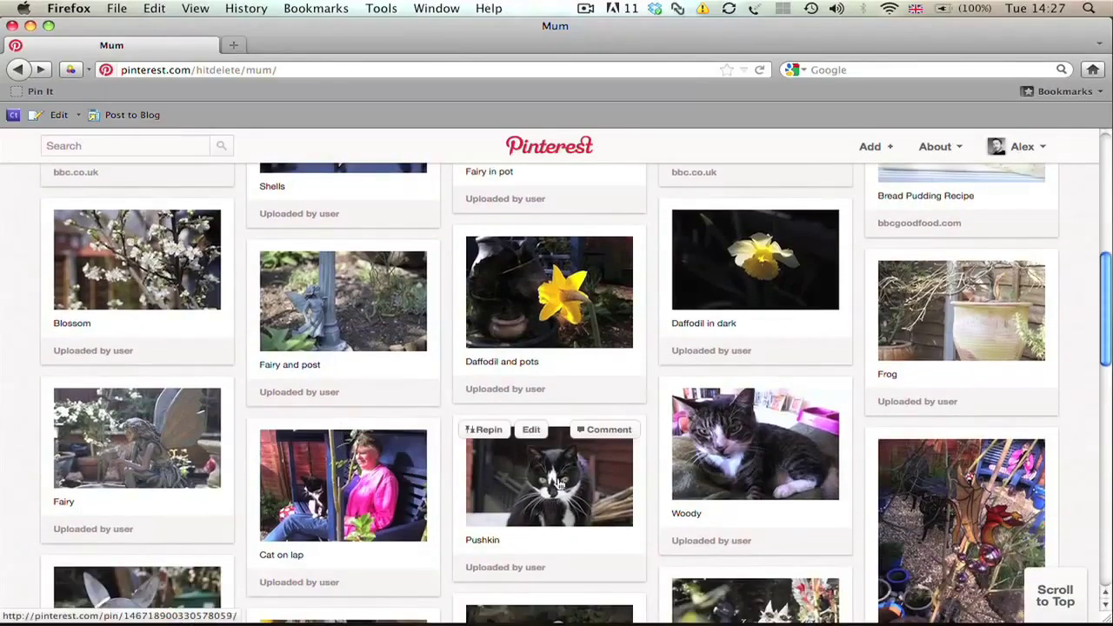
scroll(549, 484, "down", 9)
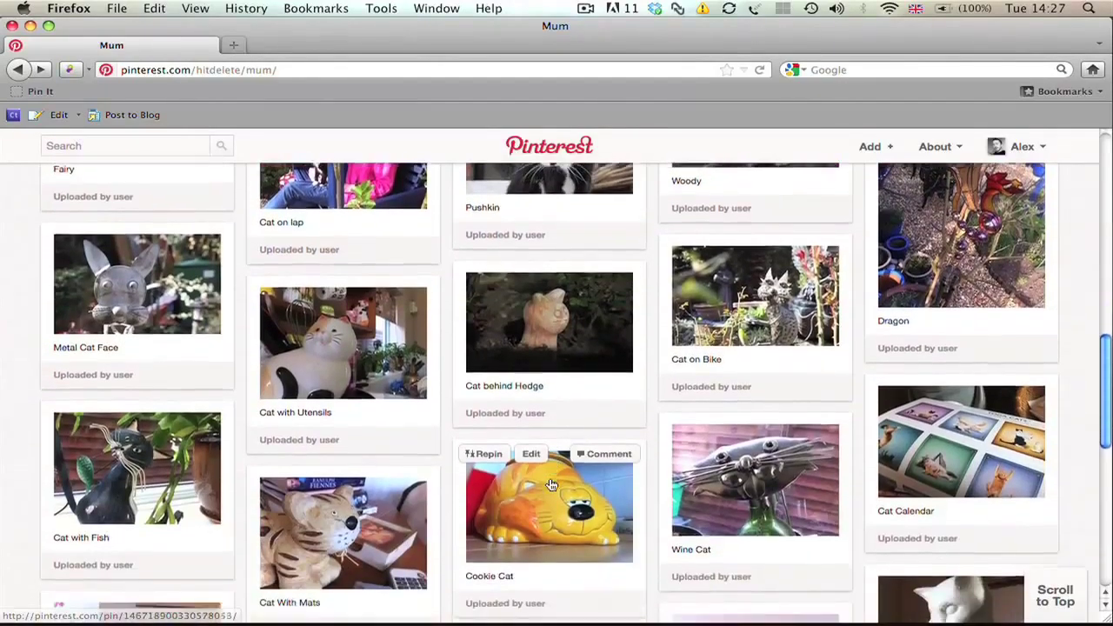
scroll(563, 501, "down", 12)
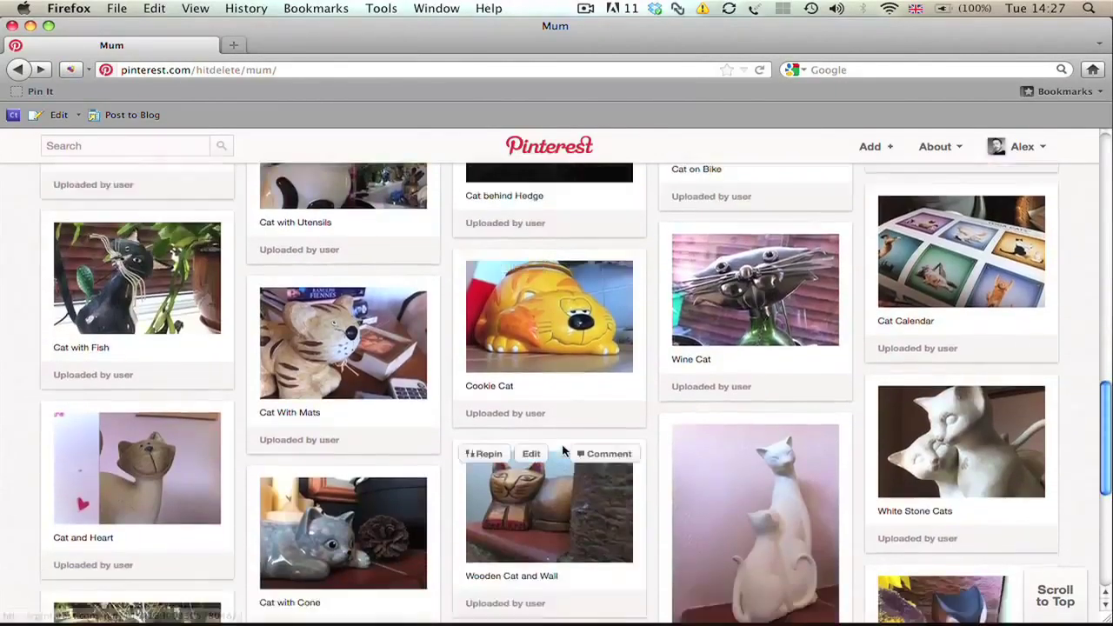
scroll(563, 450, "up", 20)
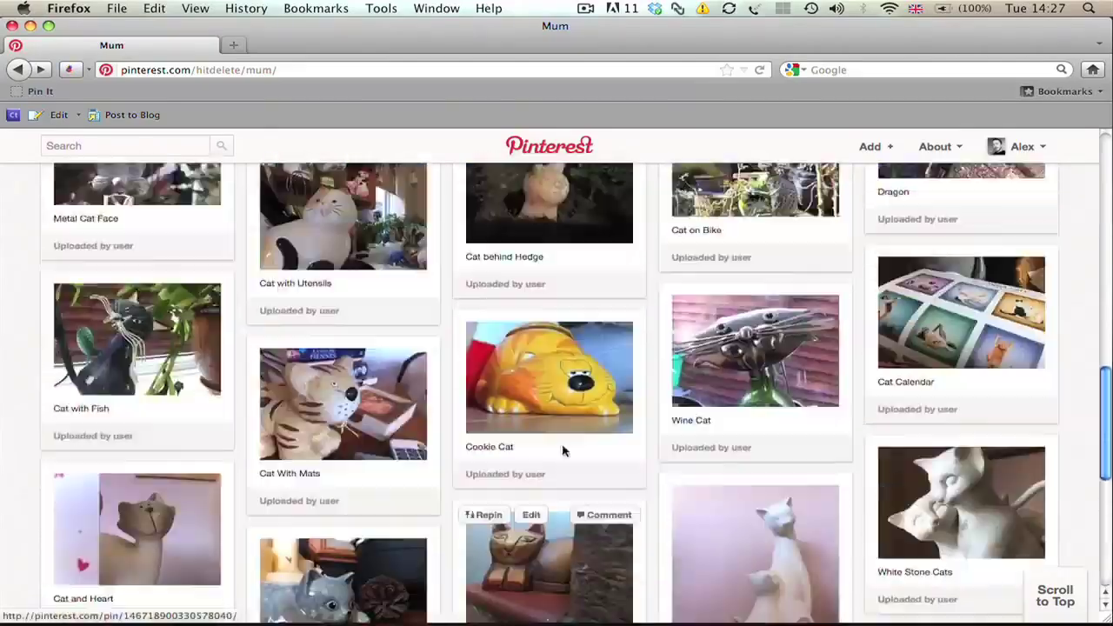